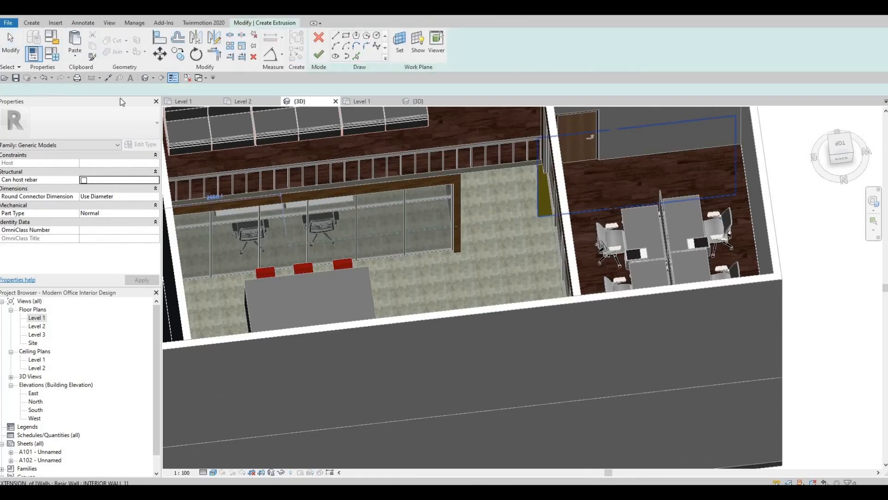
Step: Discard the unfinished extrusion and start a new in-place component in the Generic Models category
{"action": "left_click", "coordinate": [318, 55]}
{"action": "left_click", "coordinate": [318, 40]}
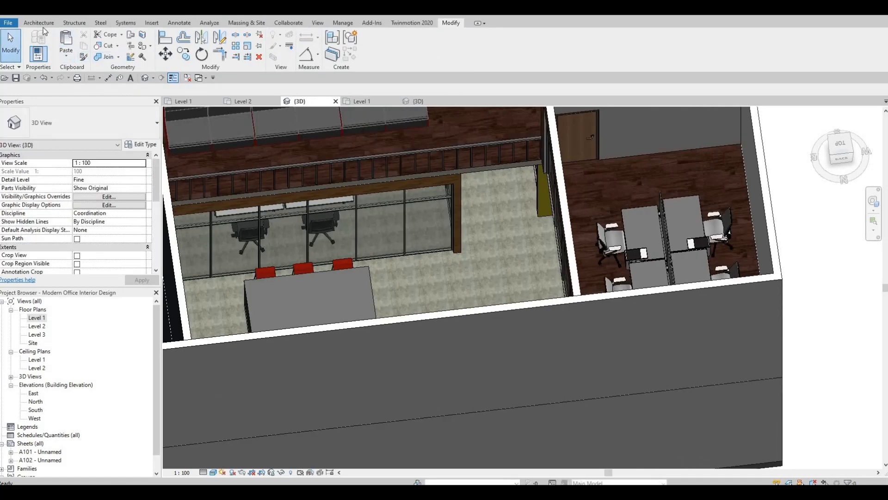
{"action": "left_click", "coordinate": [109, 90]}
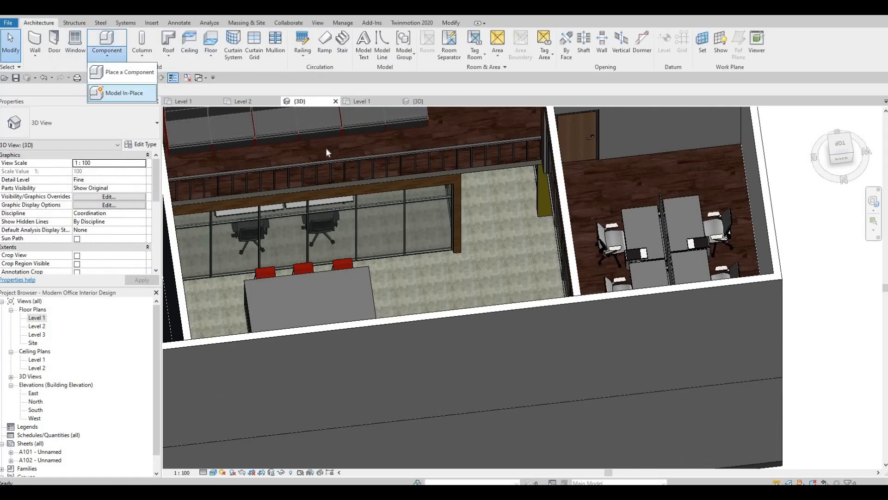
{"action": "scroll", "coordinate": [416, 245], "scroll_direction": "down", "scroll_amount": 1}
{"action": "scroll", "coordinate": [416, 246], "scroll_direction": "down", "scroll_amount": 1}
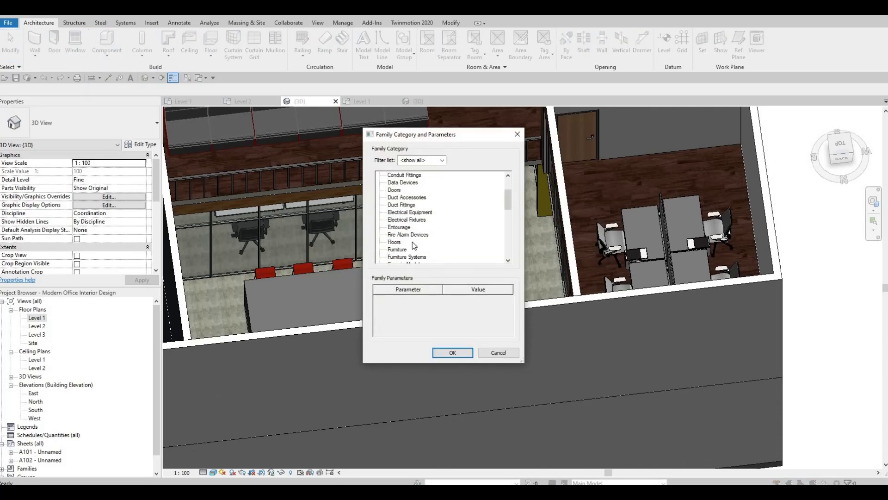
{"action": "scroll", "coordinate": [413, 245], "scroll_direction": "down", "scroll_amount": 2}
{"action": "scroll", "coordinate": [412, 245], "scroll_direction": "up", "scroll_amount": 4}
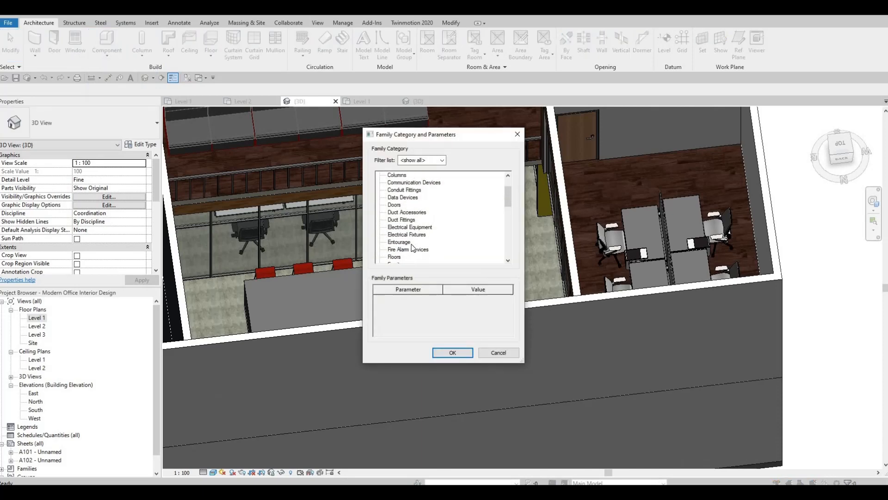
{"action": "scroll", "coordinate": [410, 244], "scroll_direction": "down", "scroll_amount": 3}
{"action": "scroll", "coordinate": [409, 243], "scroll_direction": "down", "scroll_amount": 1}
{"action": "left_click", "coordinate": [447, 353]}
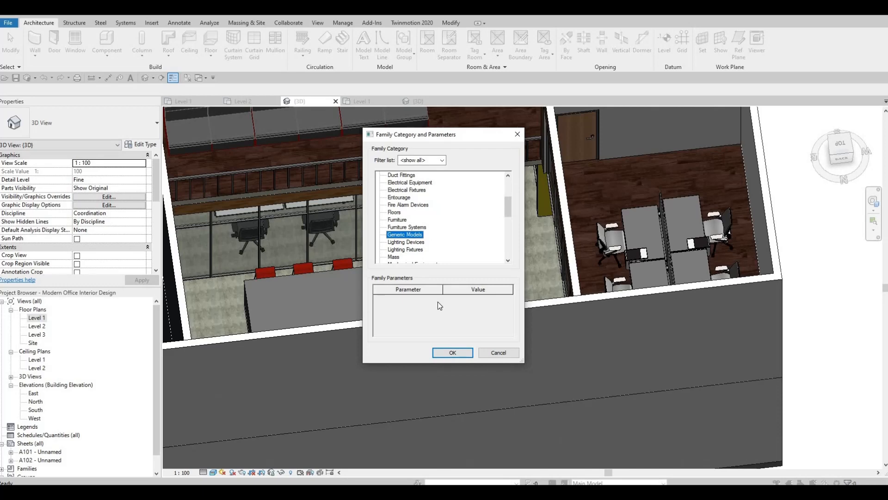
{"action": "key", "text": "Return"}
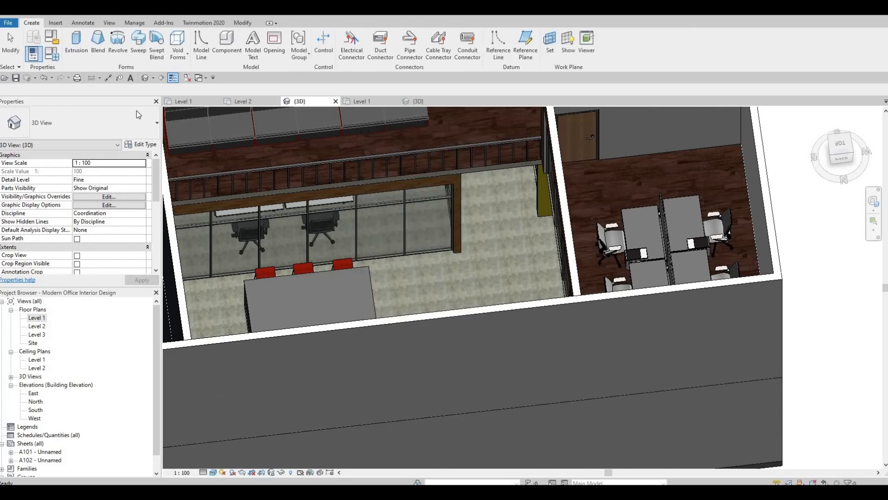
Step: Start a Sweep and pick its path along the upper floor's edges below the railing and above the row of doors
{"action": "left_click", "coordinate": [156, 48]}
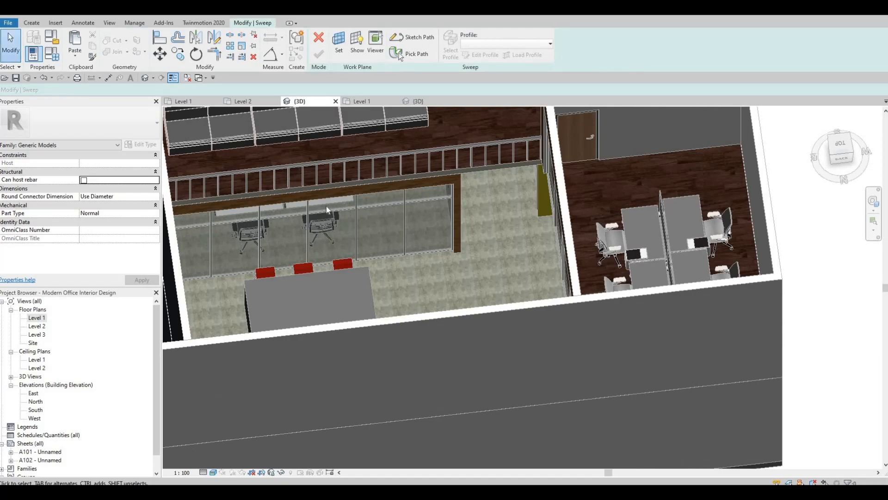
{"action": "left_click", "coordinate": [399, 53]}
{"action": "middle_click_drag", "start_coordinate": [326, 206], "coordinate": [326, 170], "text": "shift"}
{"action": "scroll", "coordinate": [326, 169], "scroll_direction": "up", "scroll_amount": 5}
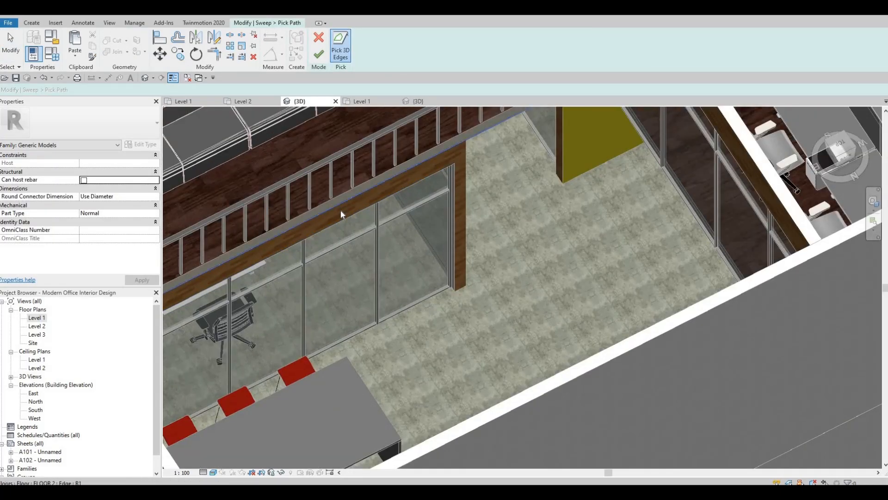
{"action": "middle_click_drag", "start_coordinate": [394, 269], "coordinate": [342, 402], "text": "shift"}
{"action": "middle_click_drag", "start_coordinate": [370, 251], "coordinate": [372, 327]}
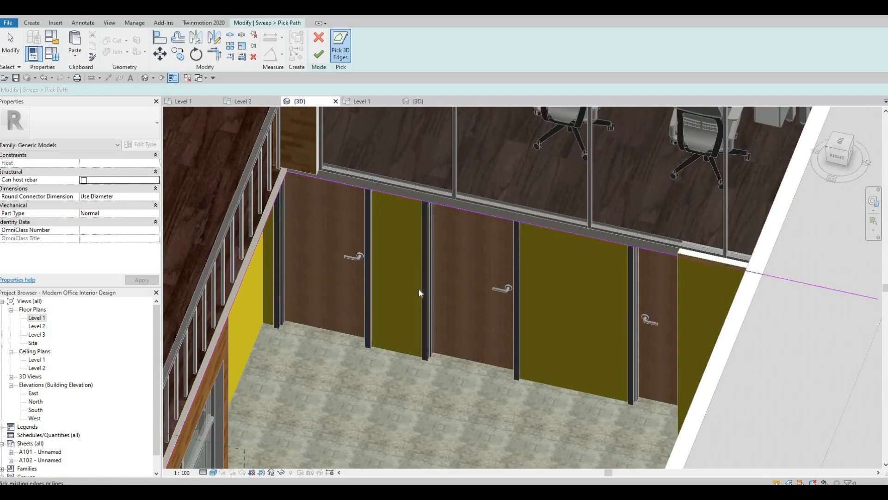
{"action": "middle_click_drag", "start_coordinate": [420, 293], "coordinate": [520, 413], "text": "shift"}
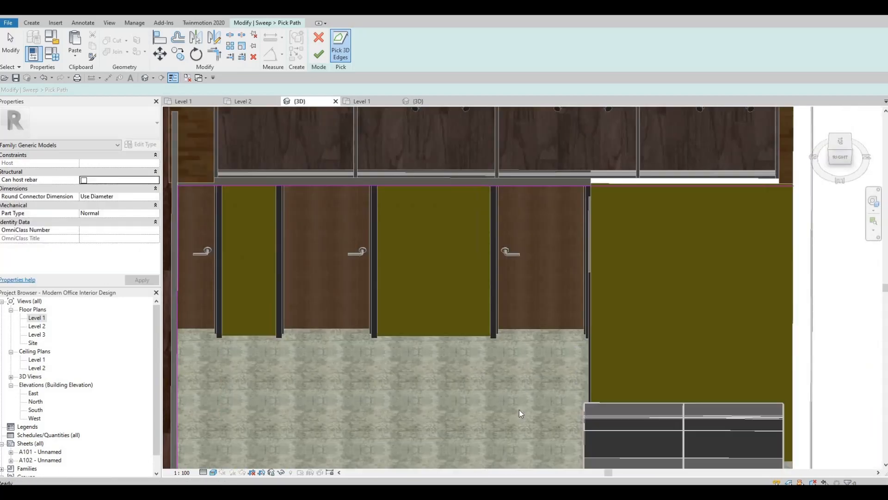
{"action": "middle_click_drag", "start_coordinate": [595, 357], "coordinate": [575, 412]}
{"action": "key", "text": "Escape"}
{"action": "key", "text": "Escape"}
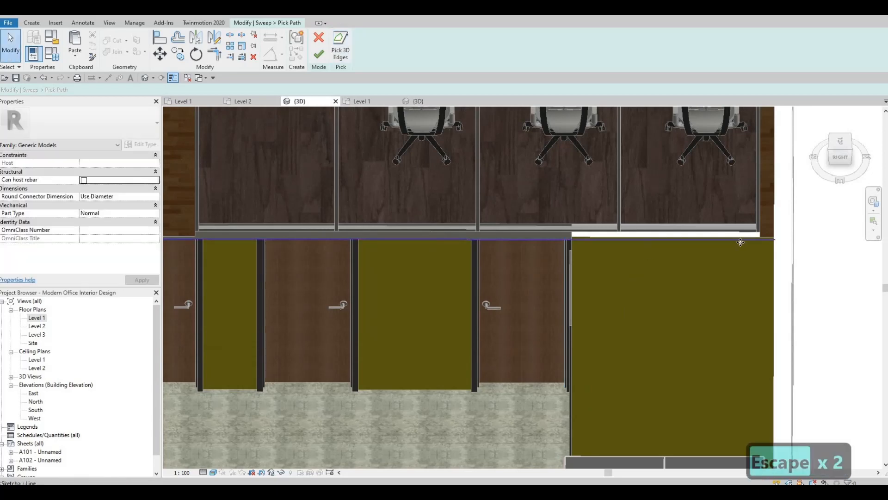
Step: Shorten the path line above the doors to about 3465 mm, ending it where the exposed floor edge meets the wall
{"action": "left_click", "coordinate": [768, 241]}
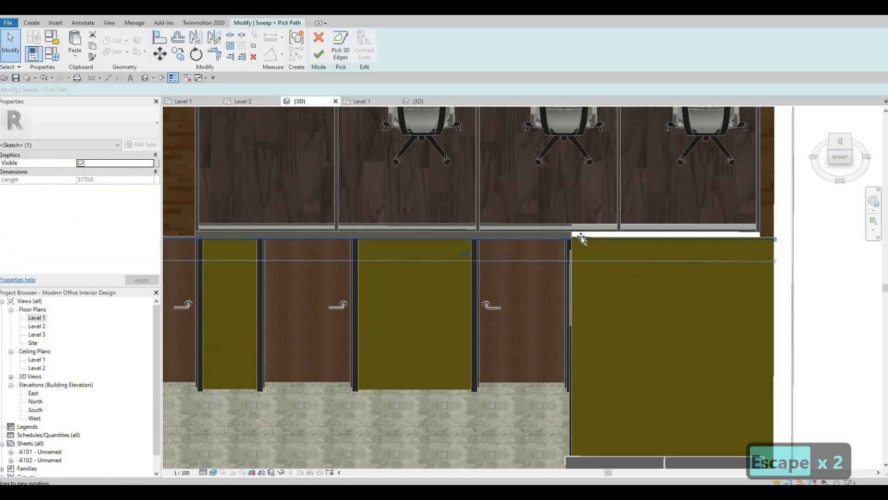
{"action": "scroll", "coordinate": [570, 238], "scroll_direction": "up", "scroll_amount": 4}
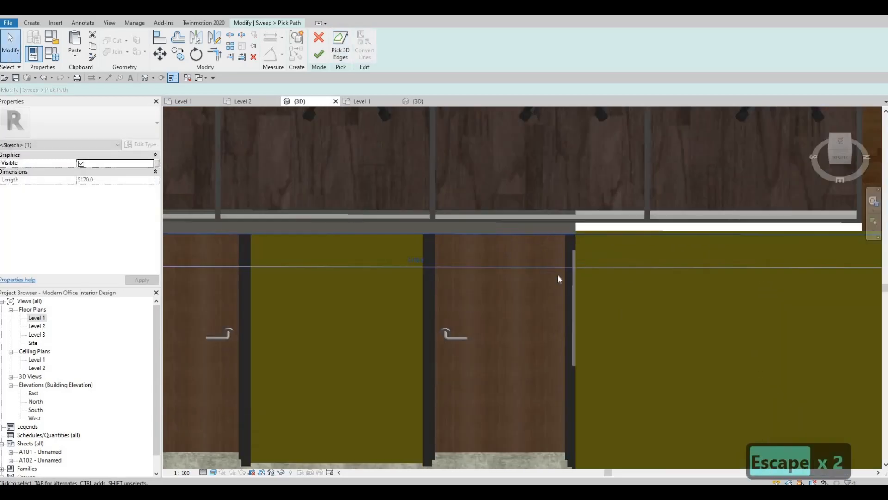
{"action": "scroll", "coordinate": [564, 233], "scroll_direction": "up", "scroll_amount": 2}
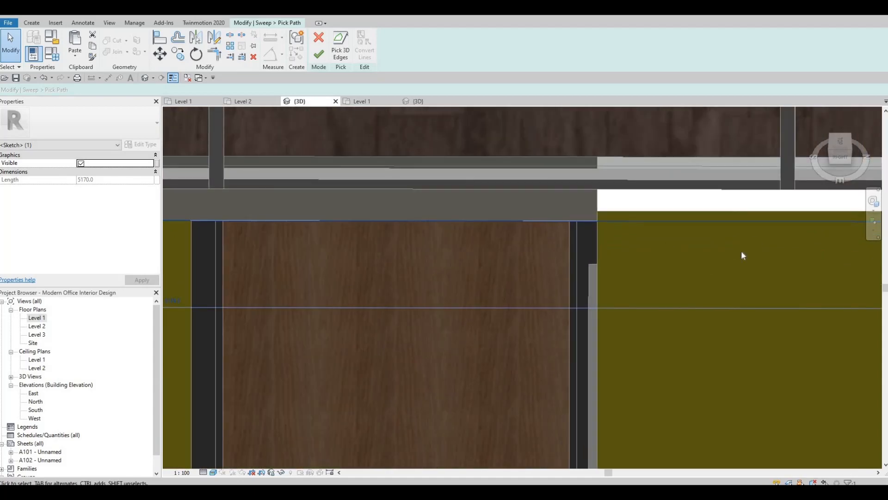
{"action": "middle_click_drag", "start_coordinate": [742, 254], "coordinate": [352, 287]}
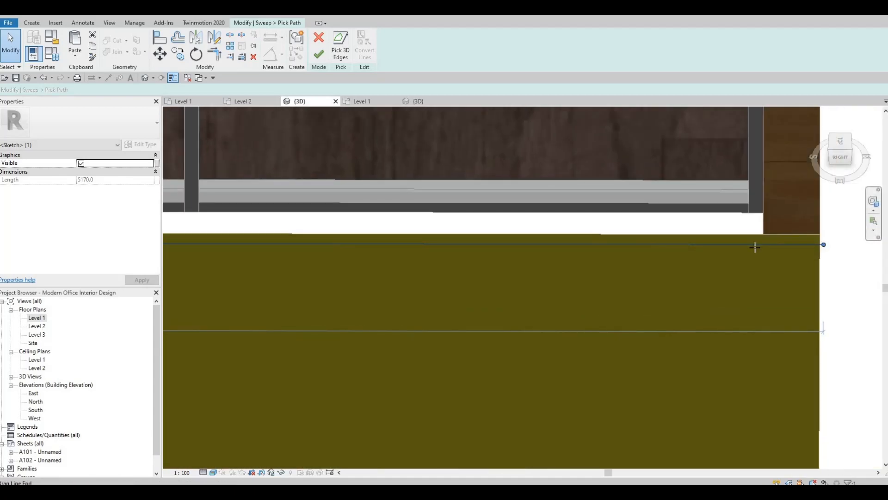
{"action": "left_click_drag", "start_coordinate": [485, 247], "coordinate": [436, 262]}
{"action": "middle_click_drag", "start_coordinate": [372, 303], "coordinate": [841, 364]}
{"action": "middle_click_drag", "start_coordinate": [767, 285], "coordinate": [668, 273]}
{"action": "left_click_drag", "start_coordinate": [661, 271], "coordinate": [215, 276]}
Step: Adjust the far end of the path line below the railing to a length of about 7624 mm and finish the path
{"action": "middle_click_drag", "start_coordinate": [371, 350], "coordinate": [667, 413], "text": "shift"}
{"action": "scroll", "coordinate": [667, 413], "scroll_direction": "down", "scroll_amount": 5}
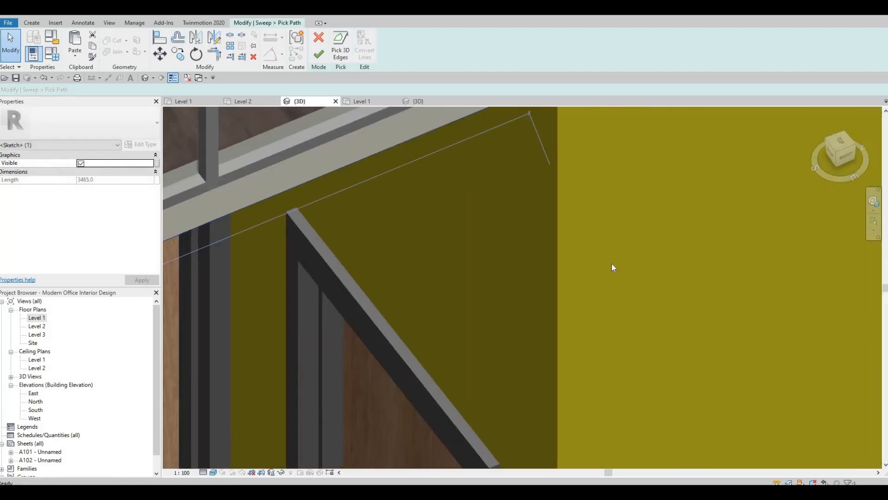
{"action": "scroll", "coordinate": [594, 239], "scroll_direction": "up", "scroll_amount": 2}
{"action": "mouse_move", "coordinate": [588, 314]}
{"action": "middle_mouse_down", "text": "shift"}
{"action": "mouse_move", "coordinate": [638, 353]}
{"action": "mouse_move", "coordinate": [526, 353]}
{"action": "mouse_move", "coordinate": [543, 284]}
{"action": "mouse_move", "coordinate": [479, 301]}
{"action": "mouse_move", "coordinate": [443, 230]}
{"action": "middle_mouse_up", "text": "shift"}
{"action": "scroll", "coordinate": [656, 240], "scroll_direction": "down", "scroll_amount": 1}
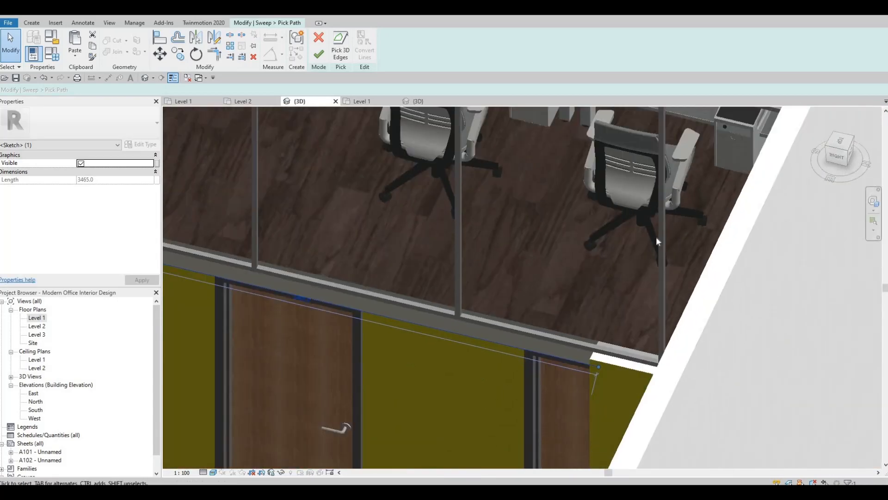
{"action": "middle_click_drag", "start_coordinate": [699, 261], "coordinate": [650, 254], "text": "shift"}
{"action": "scroll", "coordinate": [651, 253], "scroll_direction": "down", "scroll_amount": 2}
{"action": "middle_click_drag", "start_coordinate": [491, 267], "coordinate": [640, 240]}
{"action": "scroll", "coordinate": [640, 239], "scroll_direction": "down", "scroll_amount": 1}
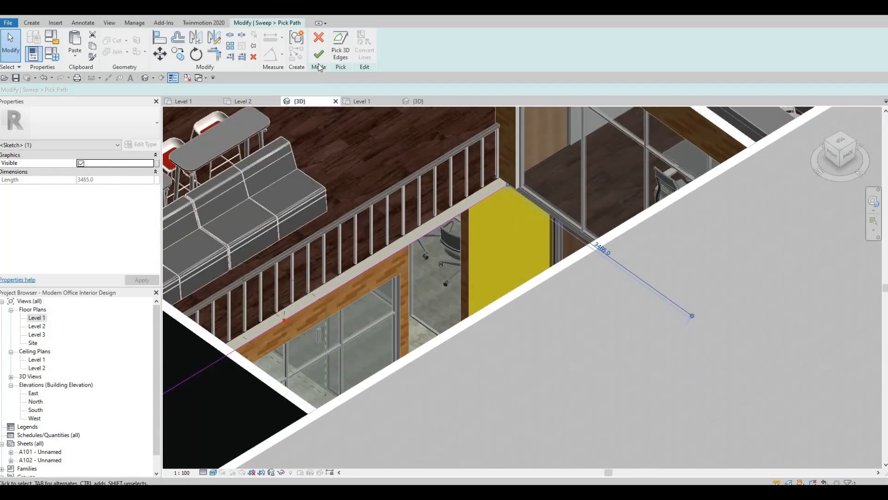
{"action": "mouse_move", "coordinate": [350, 324]}
{"action": "middle_mouse_down", "text": "shift"}
{"action": "mouse_move", "coordinate": [393, 326]}
{"action": "mouse_move", "coordinate": [485, 398]}
{"action": "mouse_move", "coordinate": [509, 328]}
{"action": "mouse_move", "coordinate": [475, 333]}
{"action": "mouse_move", "coordinate": [574, 186]}
{"action": "middle_mouse_up", "text": "shift"}
{"action": "scroll", "coordinate": [572, 168], "scroll_direction": "up", "scroll_amount": 3}
{"action": "scroll", "coordinate": [571, 166], "scroll_direction": "up", "scroll_amount": 1}
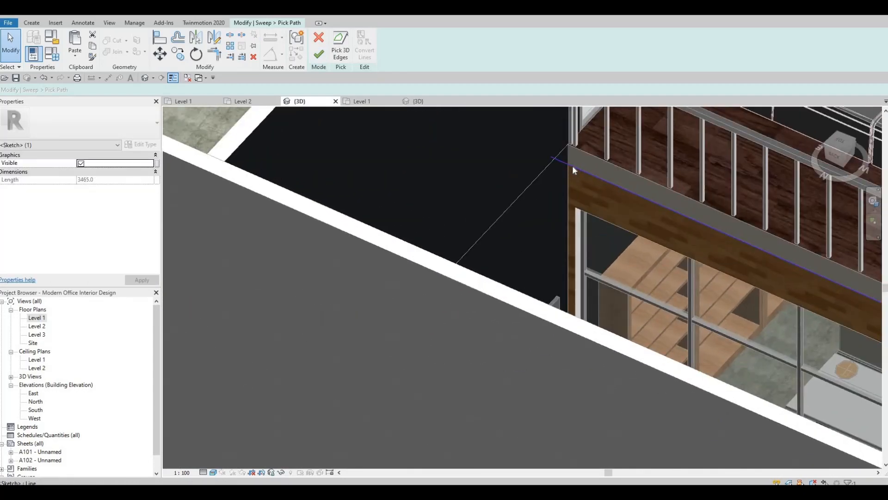
{"action": "left_click", "coordinate": [553, 158]}
{"action": "left_click_drag", "start_coordinate": [555, 159], "coordinate": [568, 165]}
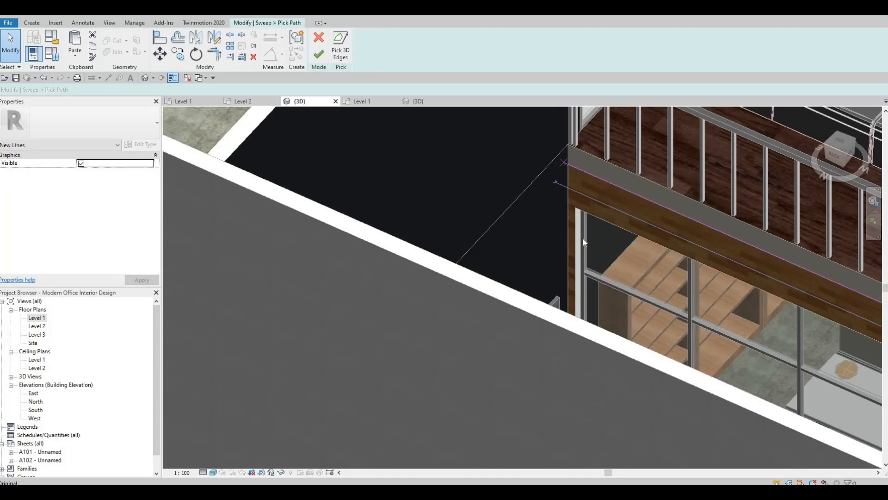
{"action": "middle_click_drag", "start_coordinate": [620, 307], "coordinate": [398, 115], "text": "shift"}
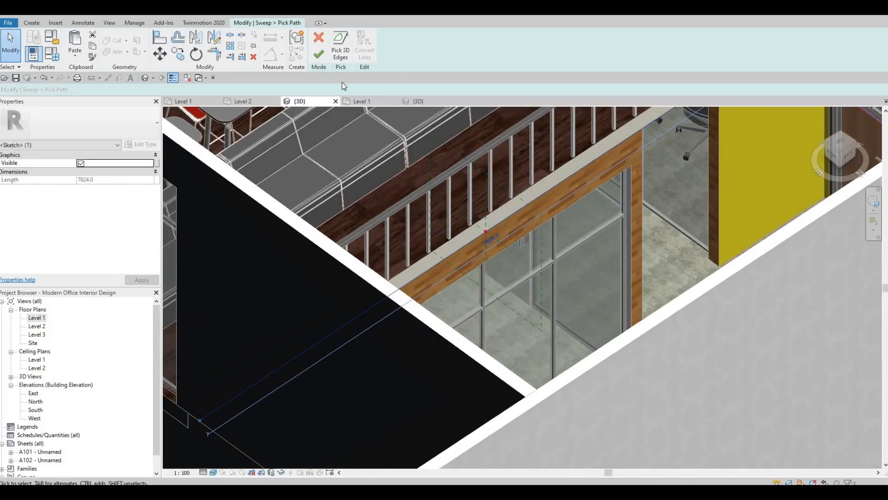
{"action": "left_click", "coordinate": [318, 54]}
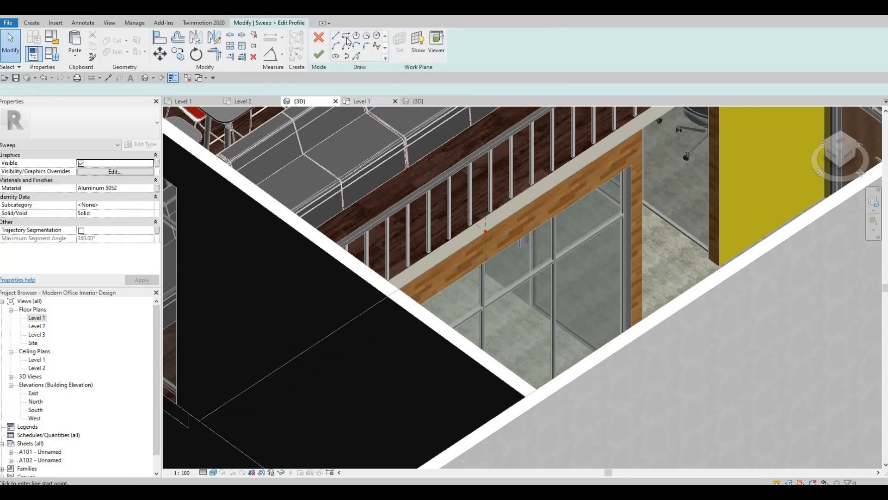
Step: Draw a rectangular sweep profile about 240 mm wide and 240 mm high, starting at the path's profile origin
{"action": "scroll", "coordinate": [487, 202], "scroll_direction": "up", "scroll_amount": 5}
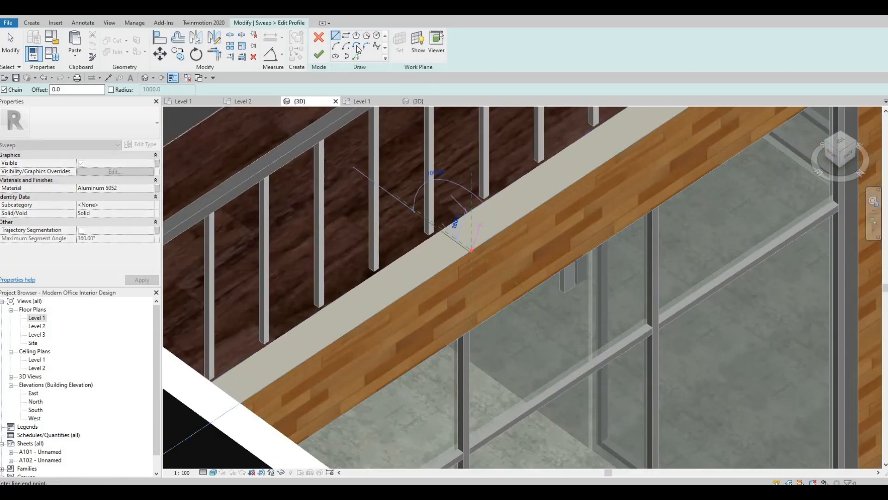
{"action": "key", "text": "Escape"}
{"action": "scroll", "coordinate": [495, 287], "scroll_direction": "up", "scroll_amount": 3}
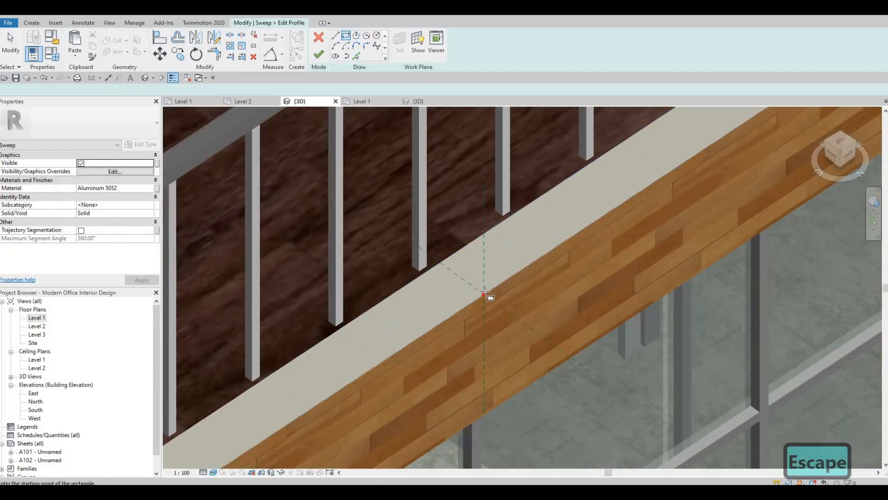
{"action": "left_click", "coordinate": [485, 236]}
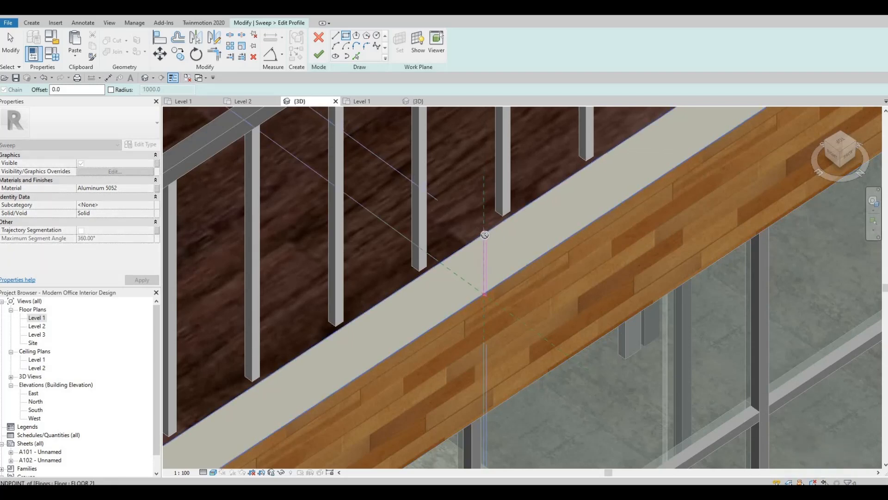
{"action": "left_click", "coordinate": [553, 271]}
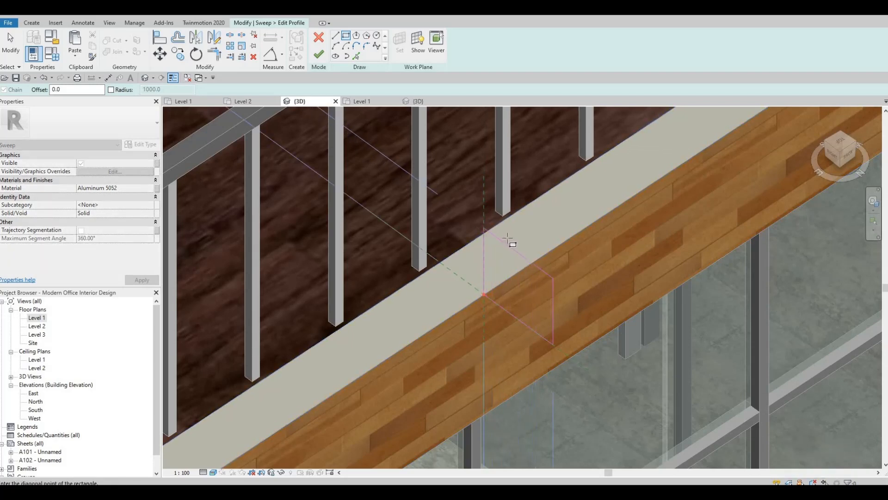
{"action": "scroll", "coordinate": [504, 237], "scroll_direction": "up", "scroll_amount": 2}
{"action": "key", "text": "Escape"}
{"action": "key", "text": "Escape"}
{"action": "key", "text": "Escape"}
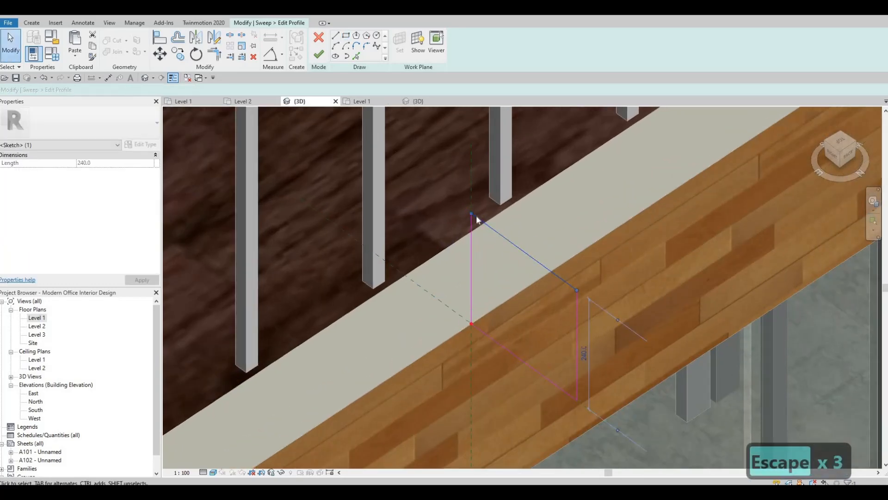
Step: Reduce the profile's height to 200 mm by aligning its upper side with the floor slab's top edge
{"action": "key", "text": "Escape"}
{"action": "scroll", "coordinate": [472, 214], "scroll_direction": "up", "scroll_amount": 2}
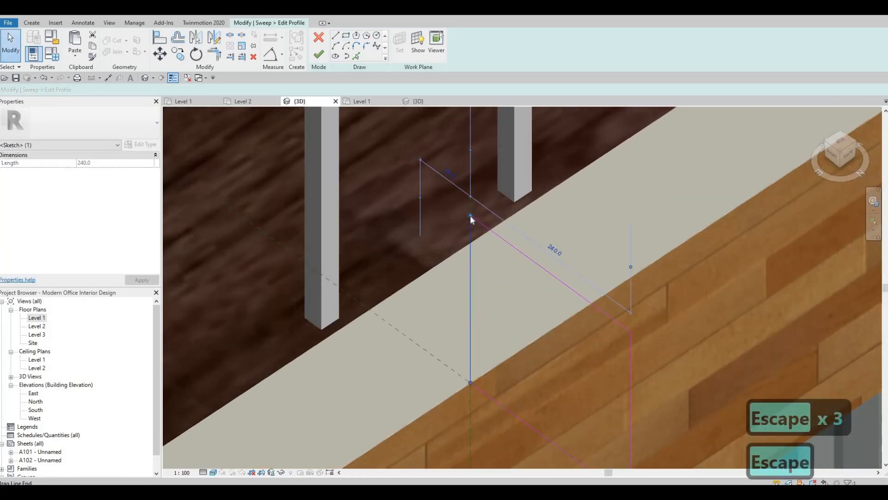
{"action": "left_click_drag", "start_coordinate": [472, 243], "coordinate": [486, 255]}
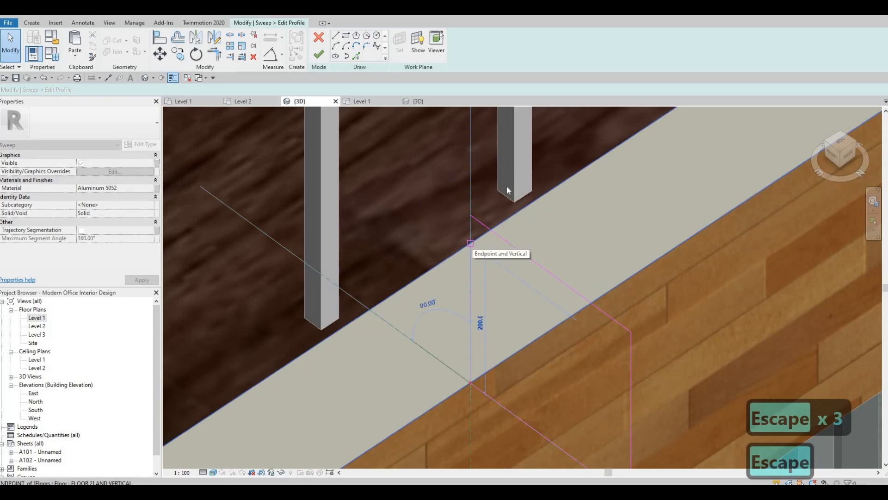
{"action": "scroll", "coordinate": [544, 277], "scroll_direction": "down", "scroll_amount": 1}
{"action": "middle_click_drag", "start_coordinate": [543, 277], "coordinate": [518, 182]}
{"action": "key", "text": "Escape"}
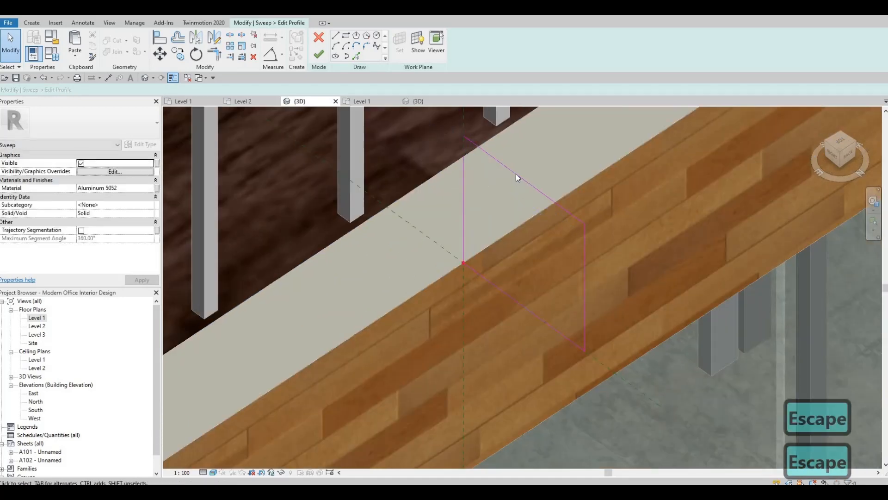
{"action": "left_click", "coordinate": [515, 174]}
{"action": "mouse_move", "coordinate": [509, 194]}
{"action": "left_mouse_down"}
{"action": "mouse_move", "coordinate": [471, 163]}
{"action": "mouse_move", "coordinate": [476, 149]}
{"action": "mouse_move", "coordinate": [492, 164]}
{"action": "mouse_move", "coordinate": [492, 187]}
{"action": "left_mouse_up"}
{"action": "scroll", "coordinate": [487, 154], "scroll_direction": "up", "scroll_amount": 4}
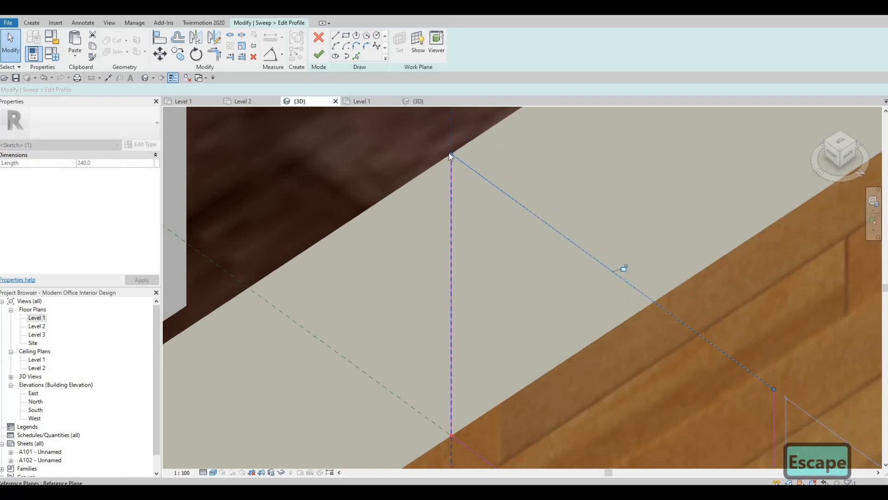
{"action": "scroll", "coordinate": [449, 153], "scroll_direction": "up", "scroll_amount": 3}
{"action": "scroll", "coordinate": [495, 171], "scroll_direction": "down", "scroll_amount": 5}
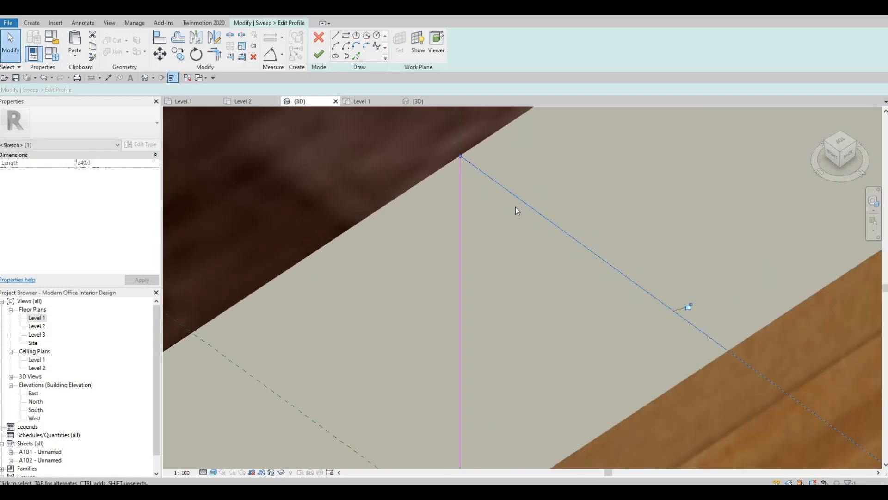
{"action": "scroll", "coordinate": [607, 262], "scroll_direction": "down", "scroll_amount": 1}
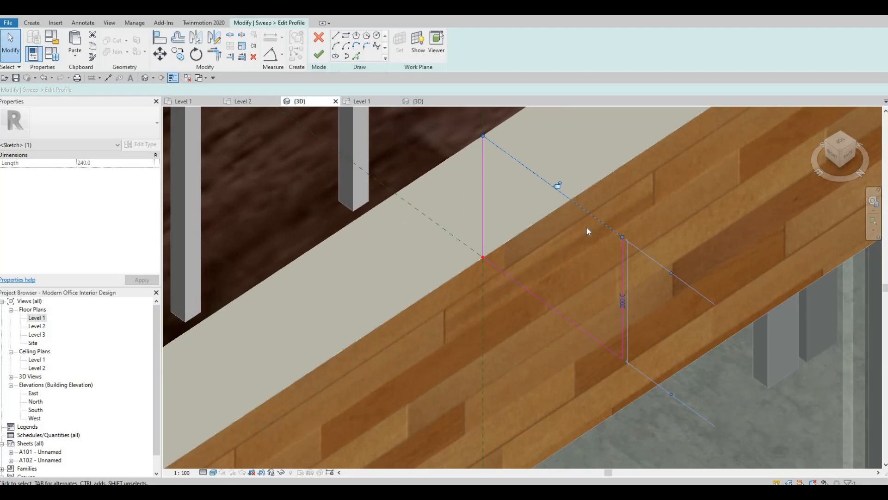
{"action": "key", "text": "Escape"}
{"action": "key", "text": "Escape"}
Step: Set the rectangular sweep profile's width to 50 mm
{"action": "left_click", "coordinate": [624, 268]}
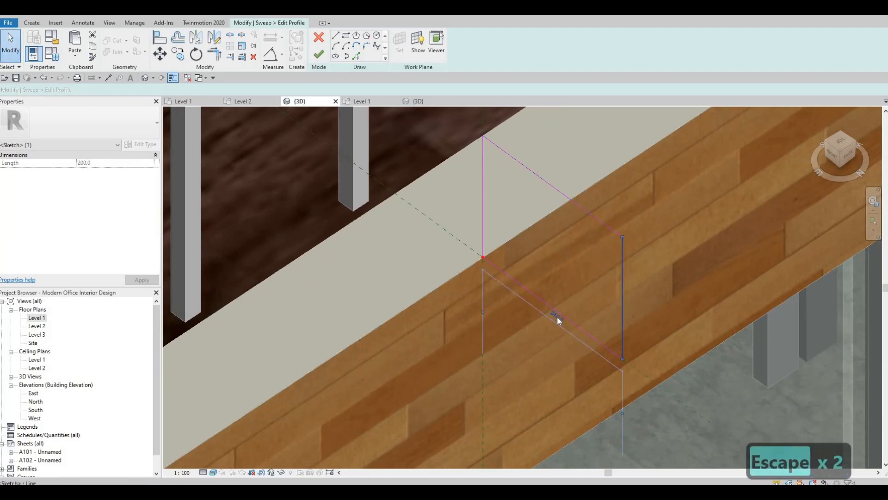
{"action": "left_click", "coordinate": [559, 318]}
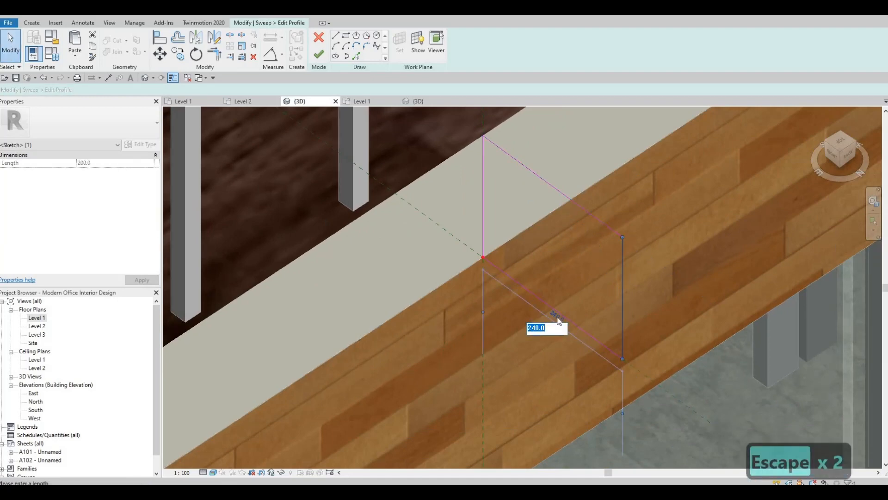
{"action": "type", "text": "50"}
{"action": "key", "text": "Return"}
{"action": "key", "text": "Escape"}
{"action": "key", "text": "Escape"}
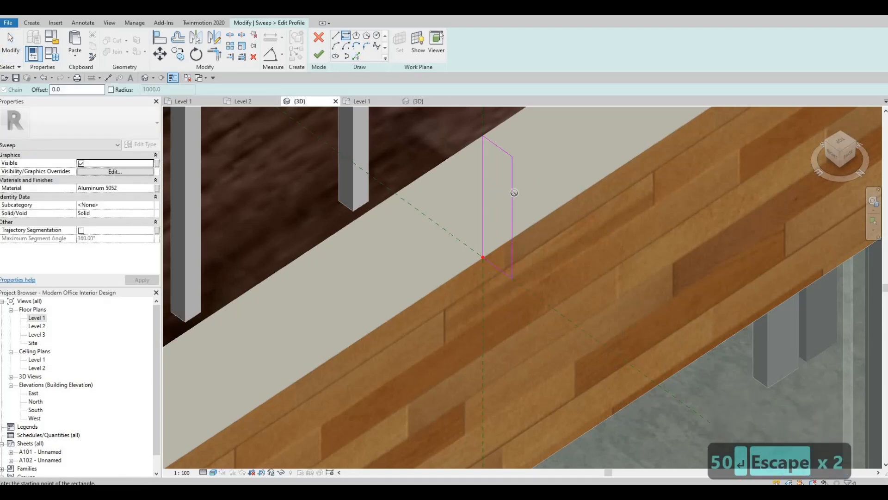
Step: Draw a smaller rectangle about 25 mm wide and 120 mm high inside the profile's outer side and delete its overlapping edge
{"action": "left_click", "coordinate": [521, 178]}
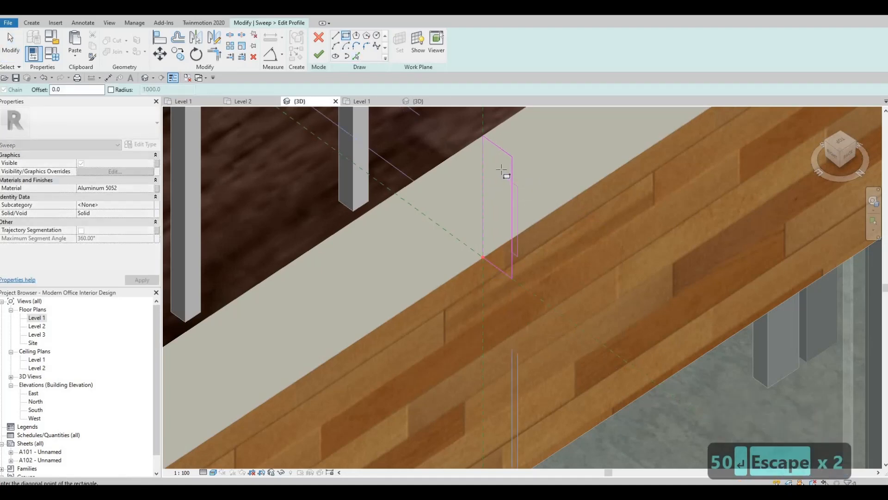
{"action": "key", "text": "Escape"}
{"action": "key", "text": "Escape"}
{"action": "left_click", "coordinate": [513, 196]}
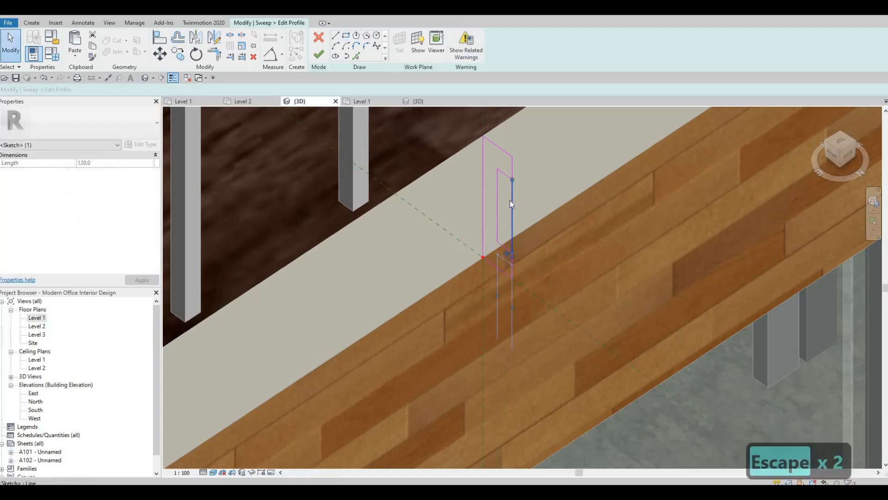
{"action": "key", "text": "Delete"}
Step: Split the profile's outer vertical side between the notch's upper and lower edges
{"action": "key", "text": "s"}
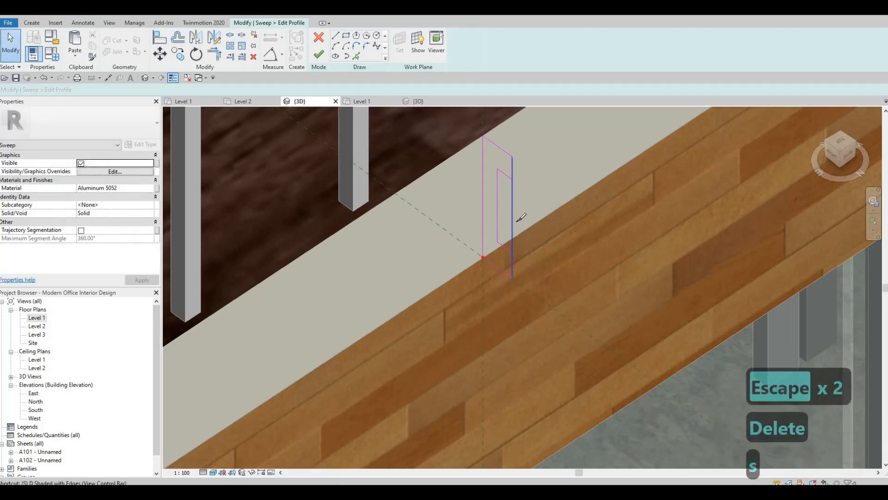
{"action": "key", "text": "l"}
{"action": "key", "text": "Escape"}
{"action": "key", "text": "Escape"}
{"action": "key", "text": "Escape"}
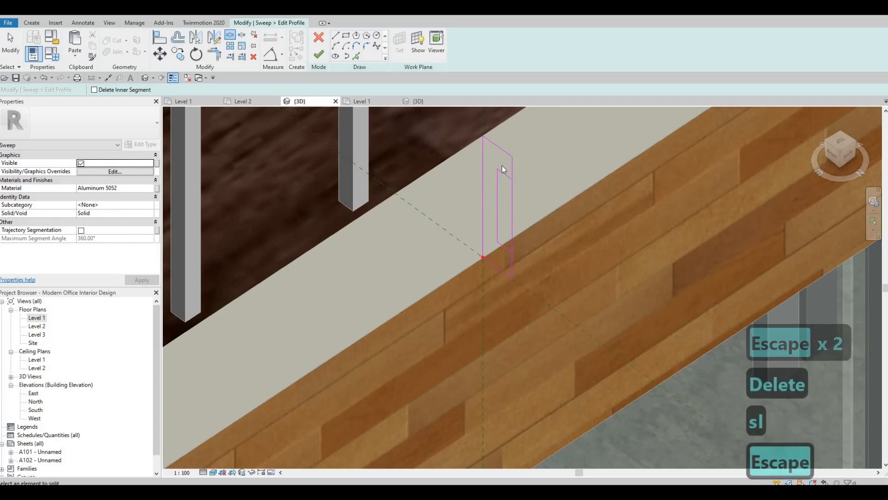
Step: Position the notch's upper and lower edges 25 mm from the profile's upper and lower sides
{"action": "scroll", "coordinate": [507, 178], "scroll_direction": "up", "scroll_amount": 1}
{"action": "left_click", "coordinate": [482, 160]}
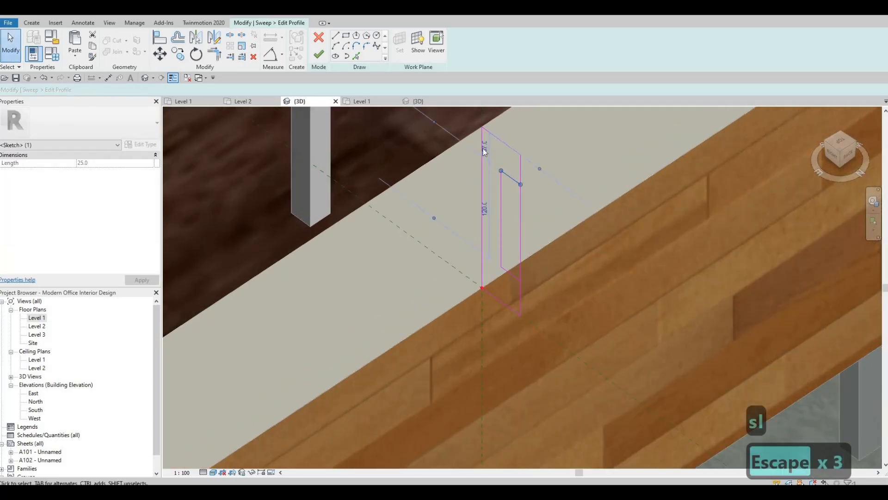
{"action": "type", "text": "25"}
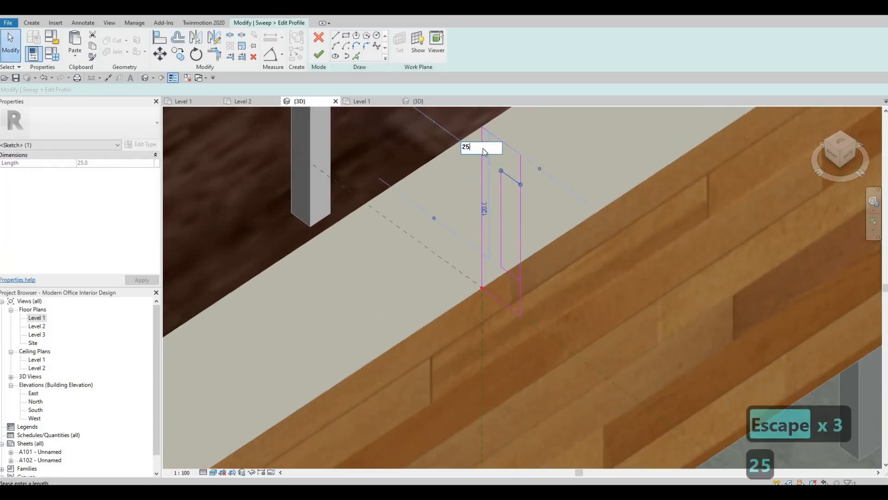
{"action": "key", "text": "Return"}
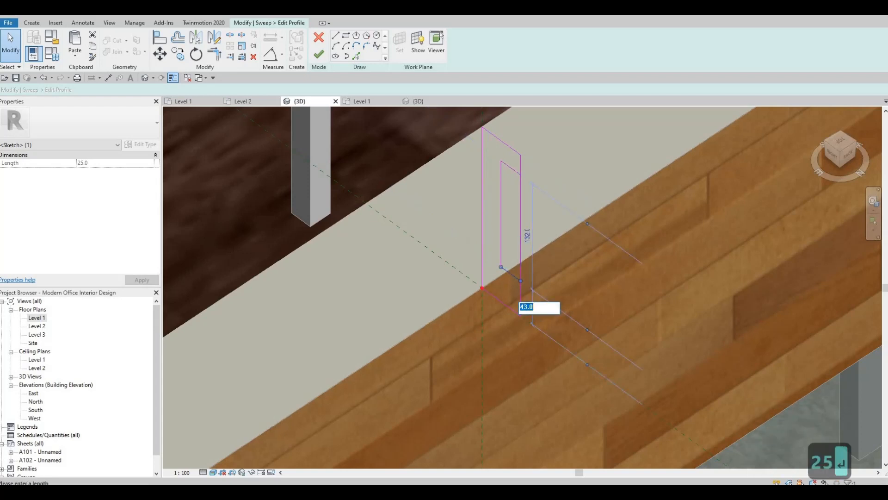
{"action": "type", "text": "25"}
{"action": "key", "text": "Return"}
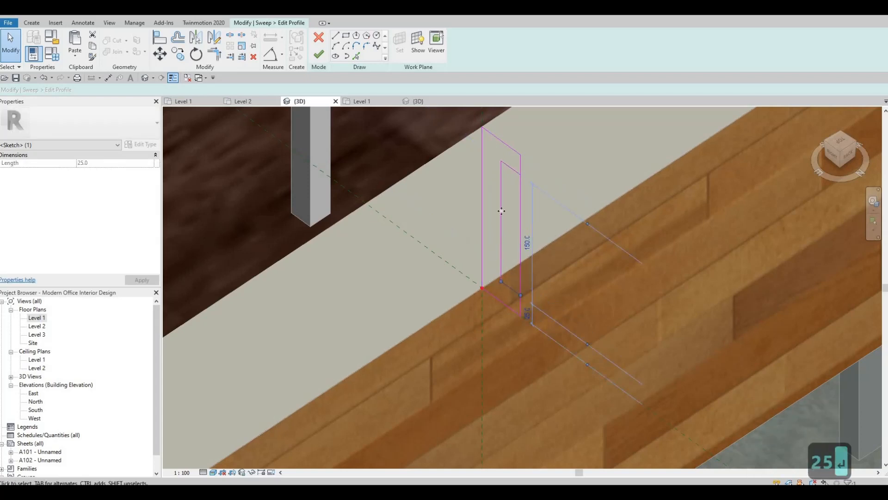
Step: Set the notch's inner vertical edge 25 mm from the profile's back side
{"action": "left_click", "coordinate": [501, 211]}
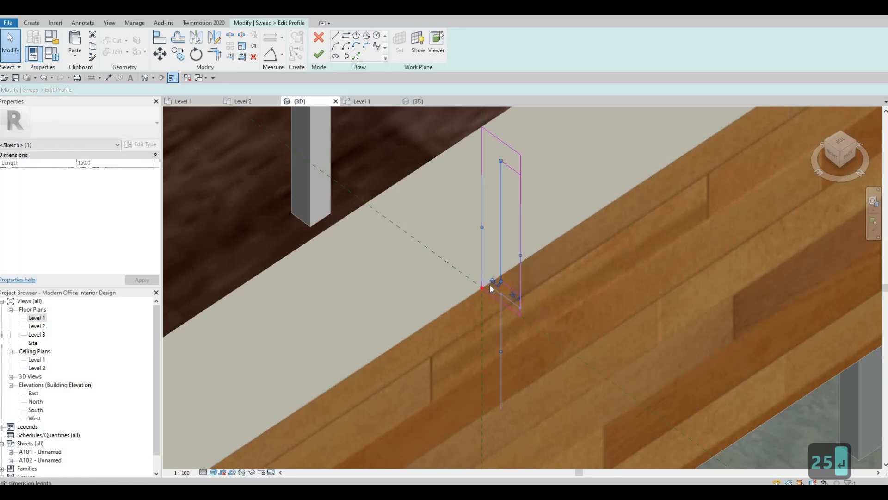
{"action": "type", "text": "25"}
{"action": "key", "text": "Return"}
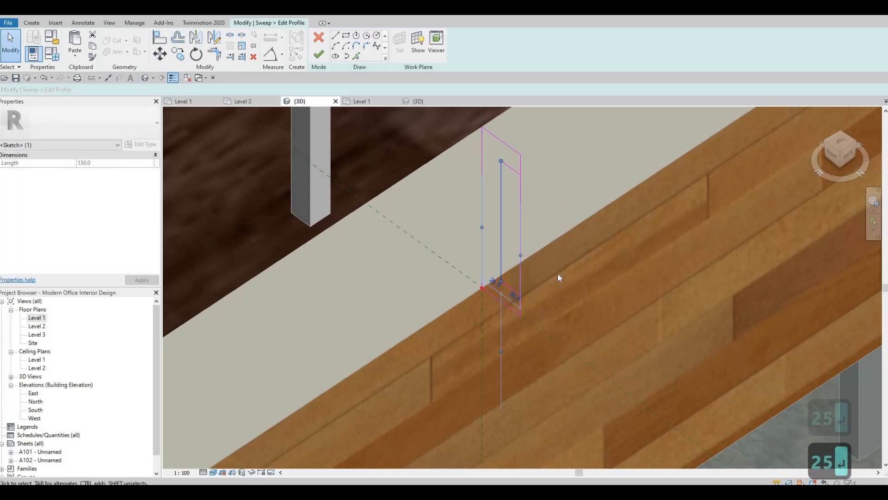
{"action": "key", "text": "Escape"}
{"action": "key", "text": "Escape"}
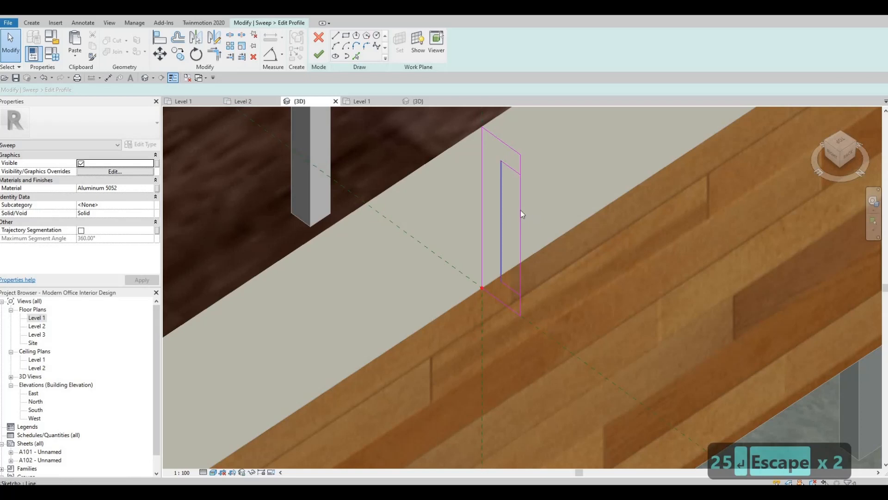
Step: Trim the split outer side to the notch's edges to form a closed C-shaped profile, and finish the sweep
{"action": "key", "text": "t"}
{"action": "key", "text": "r"}
{"action": "left_click", "coordinate": [518, 172]}
{"action": "left_click", "coordinate": [524, 164]}
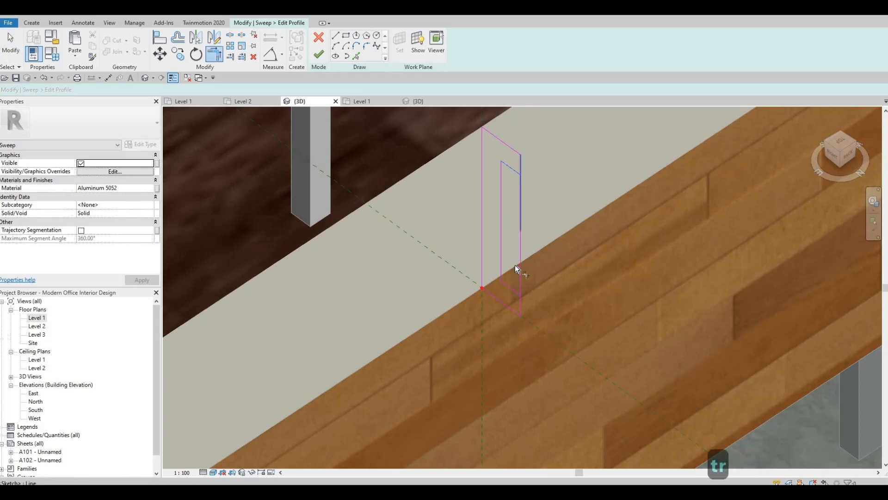
{"action": "left_click", "coordinate": [517, 293]}
{"action": "left_click", "coordinate": [520, 304]}
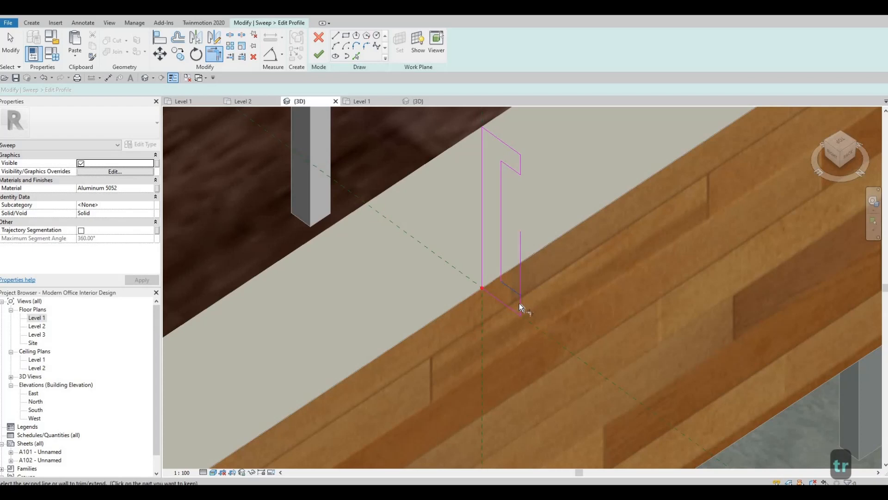
{"action": "key", "text": "Escape"}
{"action": "key", "text": "Escape"}
{"action": "key", "text": "Escape"}
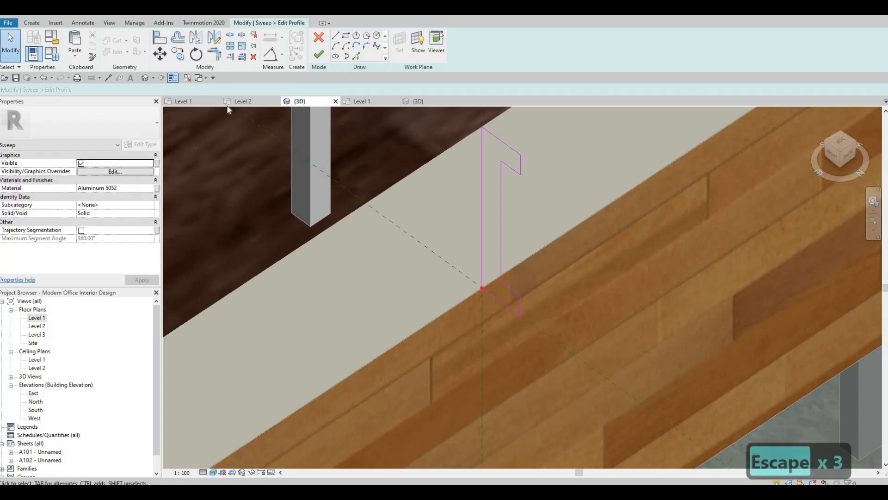
{"action": "left_click", "coordinate": [319, 54]}
{"action": "left_click", "coordinate": [319, 54]}
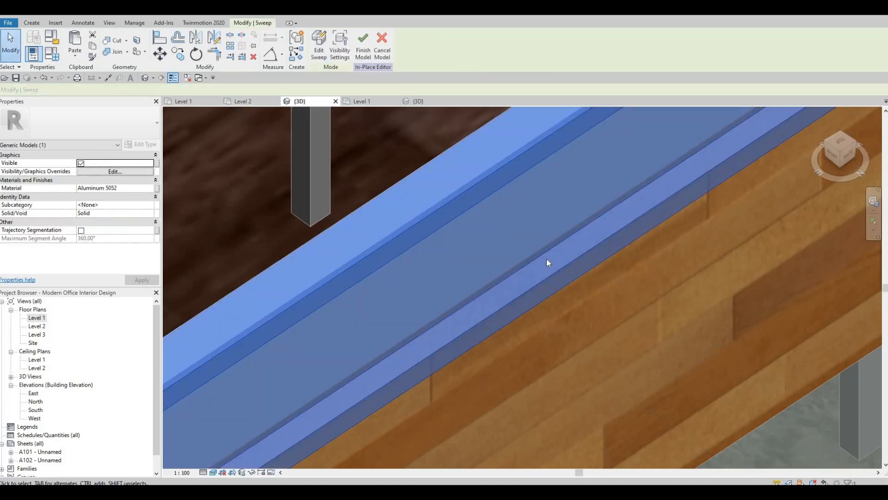
Step: Examine the sweep along the upper floor's edge and around its corner above the yellow wall
{"action": "scroll", "coordinate": [645, 309], "scroll_direction": "down", "scroll_amount": 3}
{"action": "middle_click_drag", "start_coordinate": [647, 314], "coordinate": [396, 366]}
{"action": "scroll", "coordinate": [396, 367], "scroll_direction": "down", "scroll_amount": 2}
{"action": "middle_click_drag", "start_coordinate": [690, 281], "coordinate": [535, 329]}
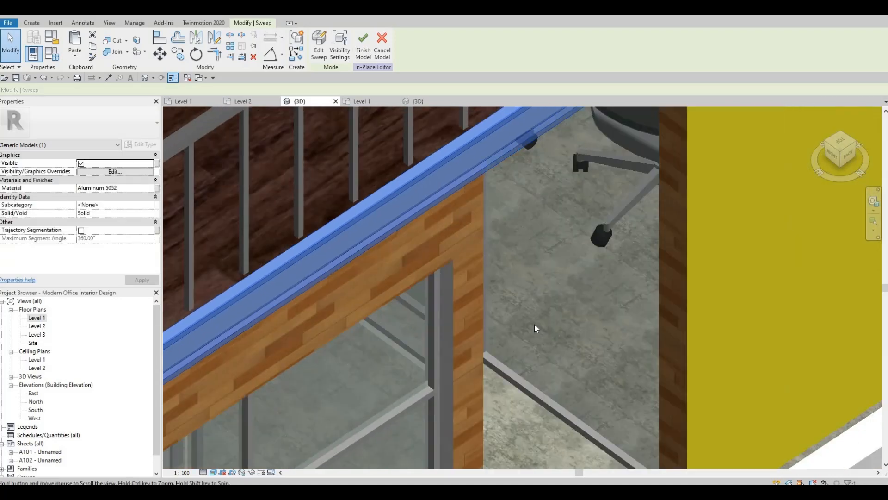
{"action": "scroll", "coordinate": [534, 325], "scroll_direction": "down", "scroll_amount": 4}
{"action": "scroll", "coordinate": [705, 135], "scroll_direction": "up", "scroll_amount": 3}
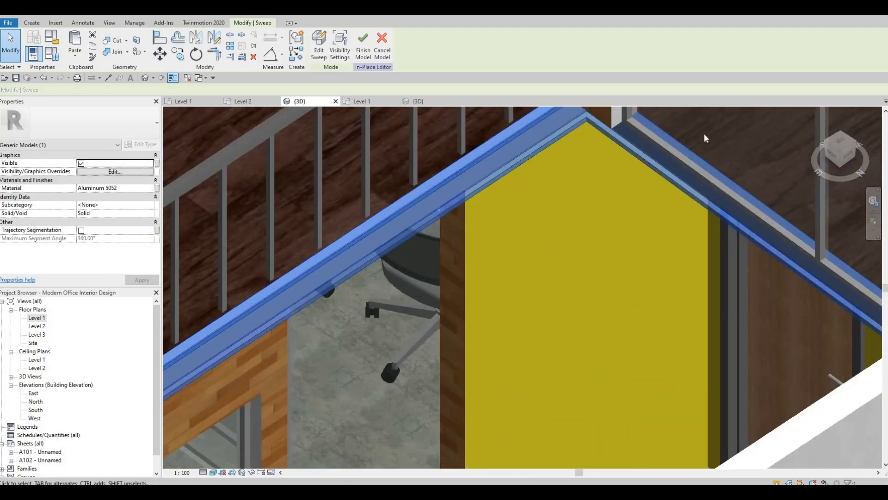
{"action": "scroll", "coordinate": [704, 135], "scroll_direction": "up", "scroll_amount": 1}
{"action": "scroll", "coordinate": [696, 143], "scroll_direction": "down", "scroll_amount": 1}
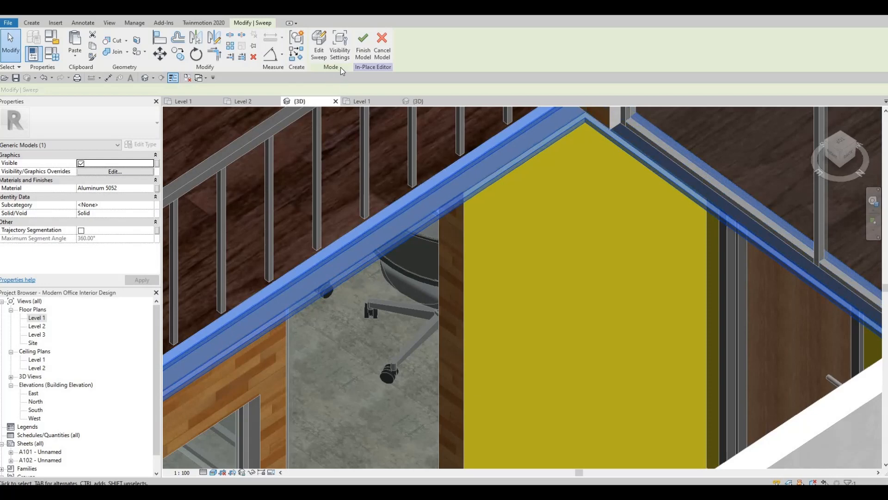
Step: Finish the in-place model, keeping the sweep
{"action": "key", "text": "Escape"}
{"action": "key", "text": "Escape"}
{"action": "key", "text": "Escape"}
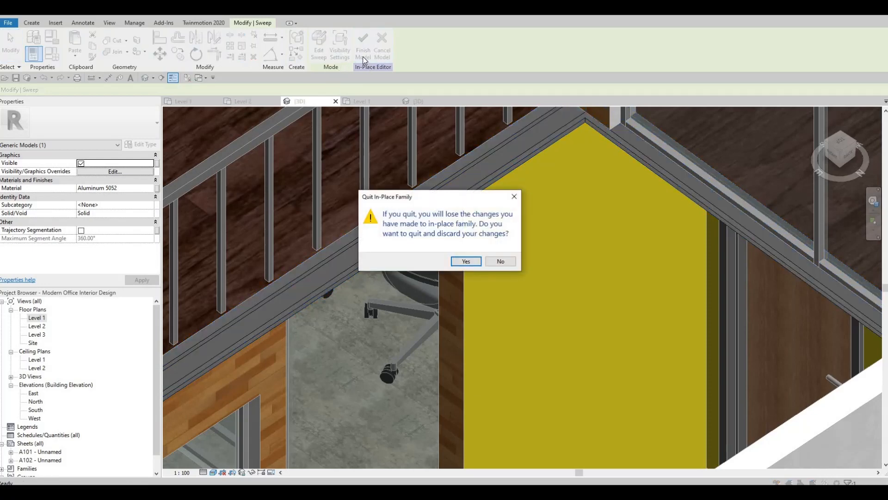
{"action": "left_click", "coordinate": [318, 54]}
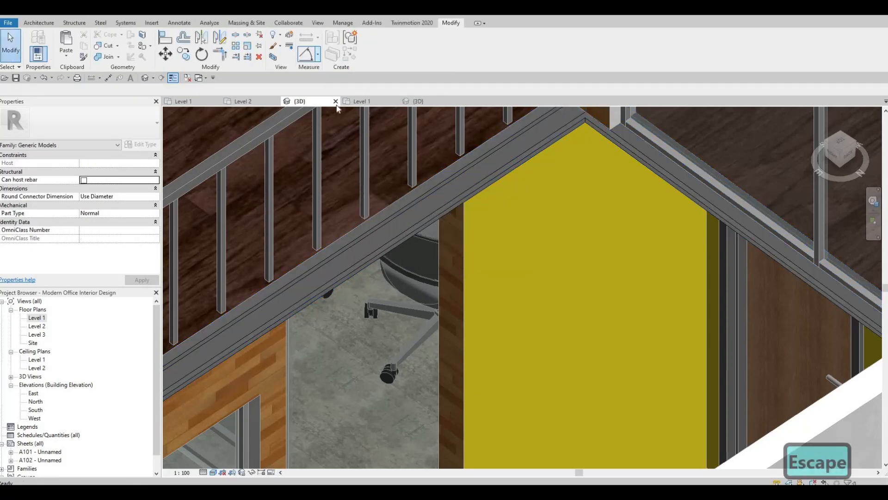
{"action": "key", "text": "Escape"}
Step: Examine how the sweep and the glass wall above the doors meet the top of the yellow wall
{"action": "middle_click_drag", "start_coordinate": [371, 298], "coordinate": [596, 197], "text": "shift"}
{"action": "scroll", "coordinate": [596, 197], "scroll_direction": "down", "scroll_amount": 1}
{"action": "middle_click_drag", "start_coordinate": [429, 118], "coordinate": [604, 182]}
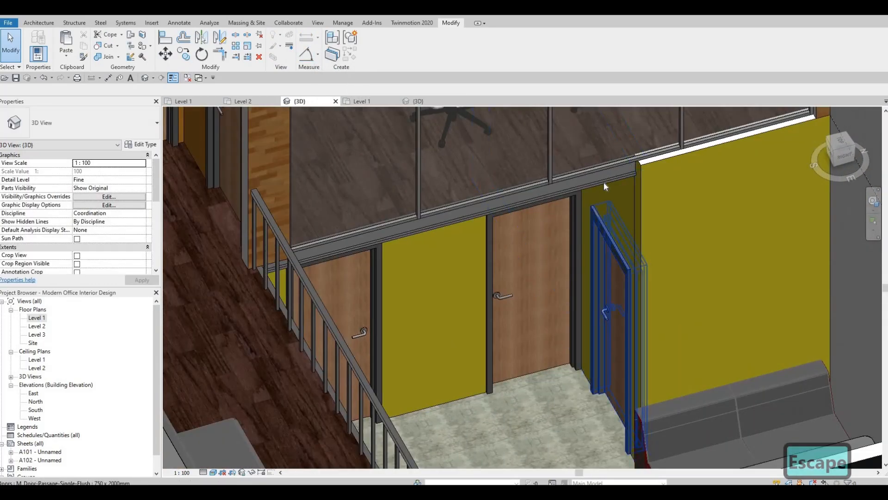
{"action": "scroll", "coordinate": [603, 190], "scroll_direction": "up", "scroll_amount": 2}
{"action": "scroll", "coordinate": [605, 238], "scroll_direction": "down", "scroll_amount": 1}
{"action": "scroll", "coordinate": [605, 240], "scroll_direction": "down", "scroll_amount": 2}
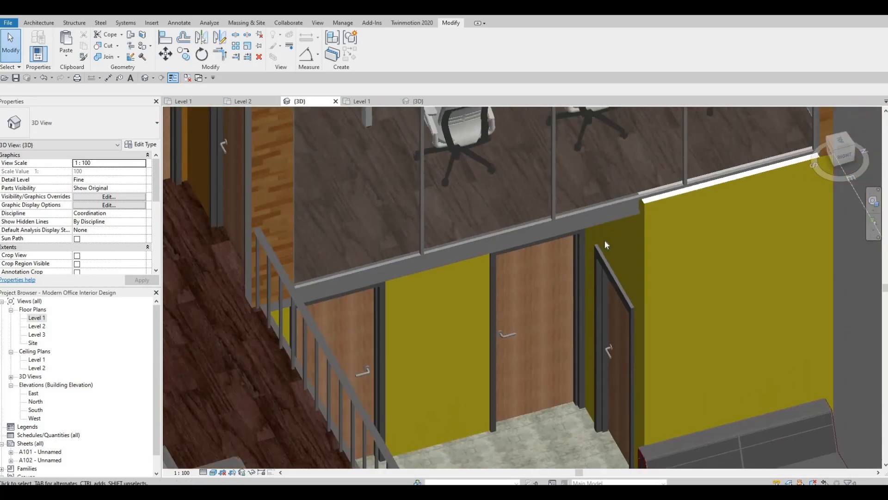
{"action": "middle_click_drag", "start_coordinate": [694, 229], "coordinate": [492, 248], "text": "shift"}
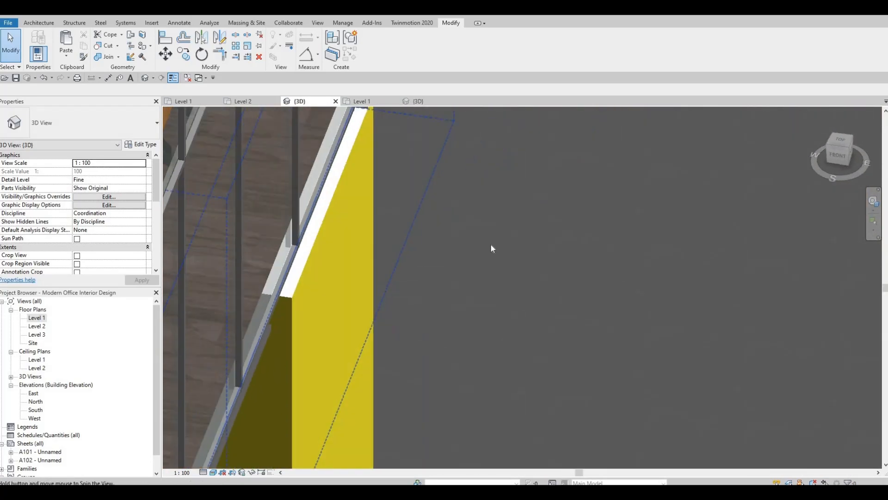
{"action": "middle_click_drag", "start_coordinate": [253, 331], "coordinate": [612, 260]}
{"action": "scroll", "coordinate": [434, 295], "scroll_direction": "up", "scroll_amount": 2}
{"action": "scroll", "coordinate": [523, 274], "scroll_direction": "up", "scroll_amount": 2}
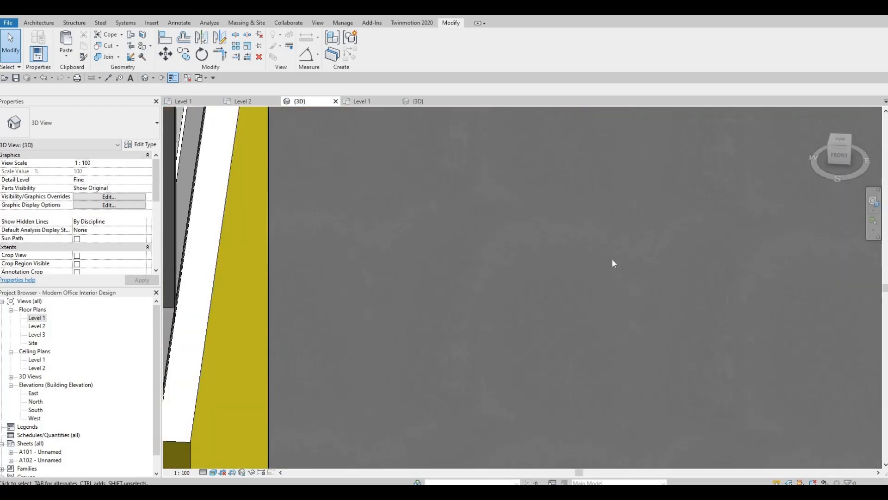
{"action": "middle_click_drag", "start_coordinate": [455, 305], "coordinate": [609, 274]}
{"action": "middle_click_drag", "start_coordinate": [500, 267], "coordinate": [547, 263], "text": "shift"}
{"action": "scroll", "coordinate": [547, 263], "scroll_direction": "down", "scroll_amount": 2}
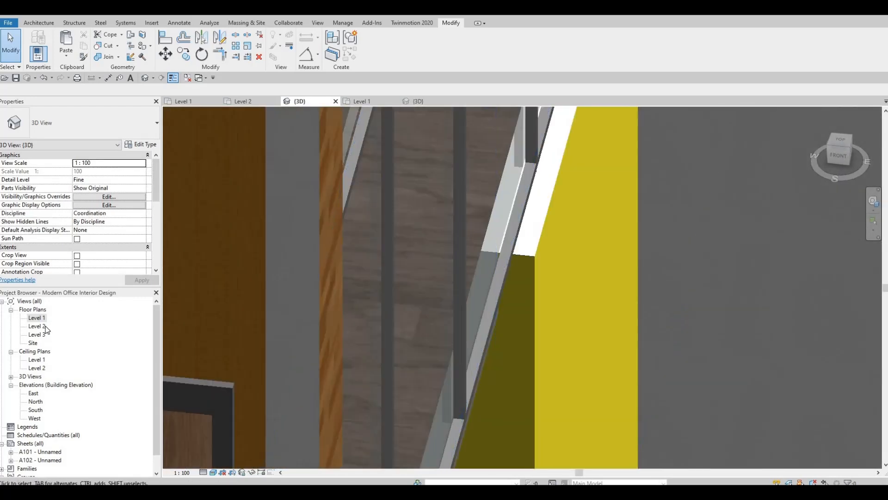
Step: In the Level 2 floor plan, move the curtain wall beside the open-below void 25 mm towards the Graphic Room
{"action": "left_click", "coordinate": [243, 101]}
{"action": "scroll", "coordinate": [312, 199], "scroll_direction": "up", "scroll_amount": 5}
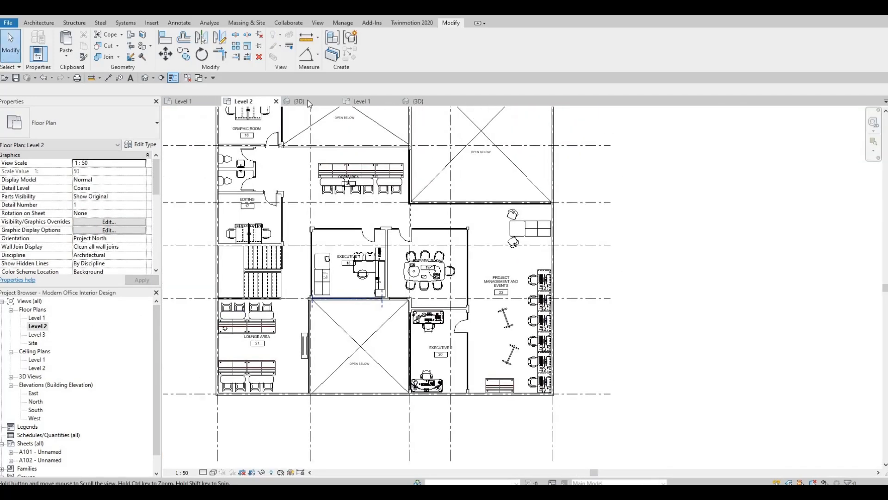
{"action": "scroll", "coordinate": [312, 200], "scroll_direction": "up", "scroll_amount": 3}
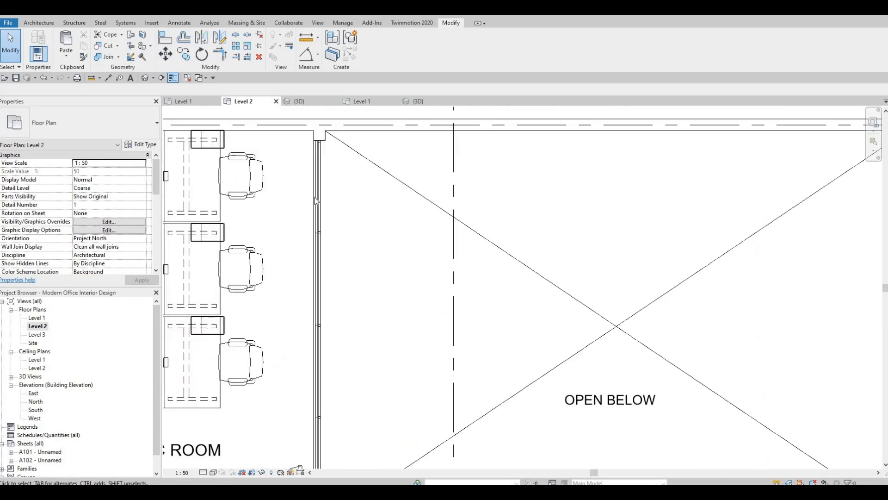
{"action": "left_click", "coordinate": [315, 128]}
{"action": "scroll", "coordinate": [314, 126], "scroll_direction": "up", "scroll_amount": 1}
{"action": "scroll", "coordinate": [313, 126], "scroll_direction": "up", "scroll_amount": 1}
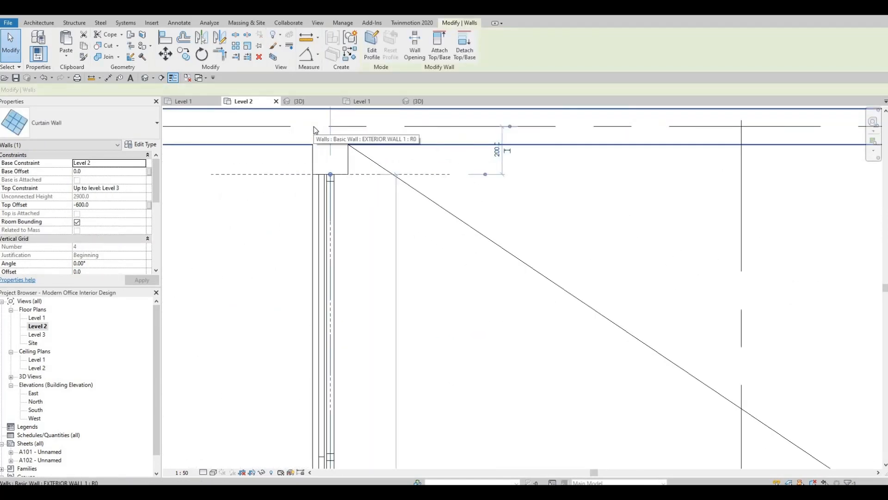
{"action": "key", "text": "Left"}
{"action": "key", "text": "Left"}
{"action": "key", "text": "Left"}
{"action": "key", "text": "Left"}
{"action": "key", "text": "Left"}
{"action": "key", "text": "Left"}
{"action": "key", "text": "Left"}
{"action": "key", "text": "Left"}
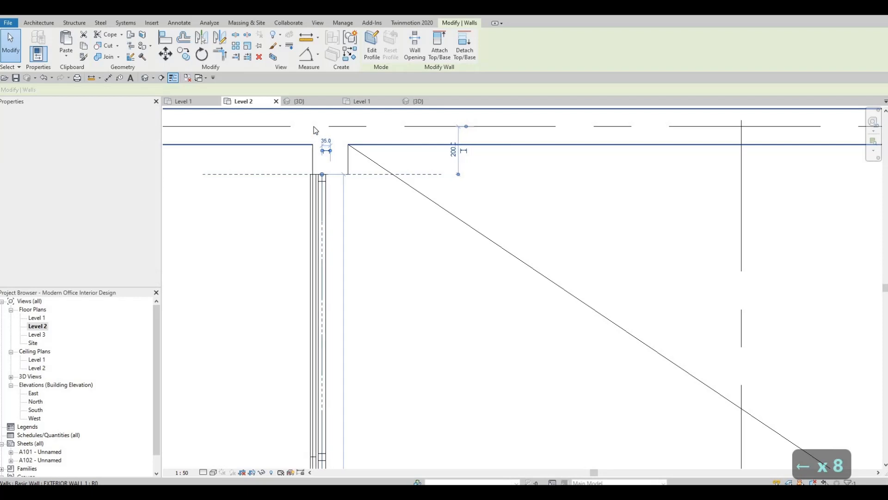
{"action": "key", "text": "Right"}
{"action": "key", "text": "Right"}
{"action": "key", "text": "Right"}
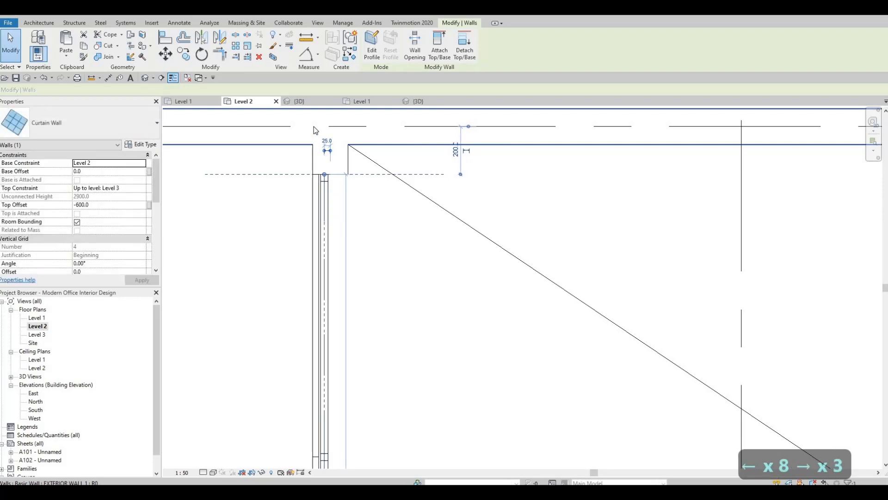
{"action": "key", "text": "Escape"}
{"action": "key", "text": "Escape"}
{"action": "scroll", "coordinate": [319, 122], "scroll_direction": "down", "scroll_amount": 3}
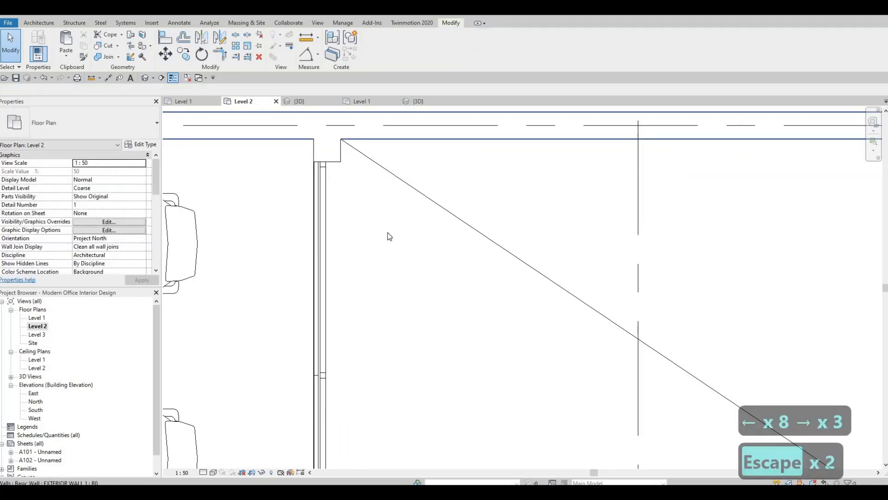
{"action": "middle_click_drag", "start_coordinate": [389, 236], "coordinate": [387, 117]}
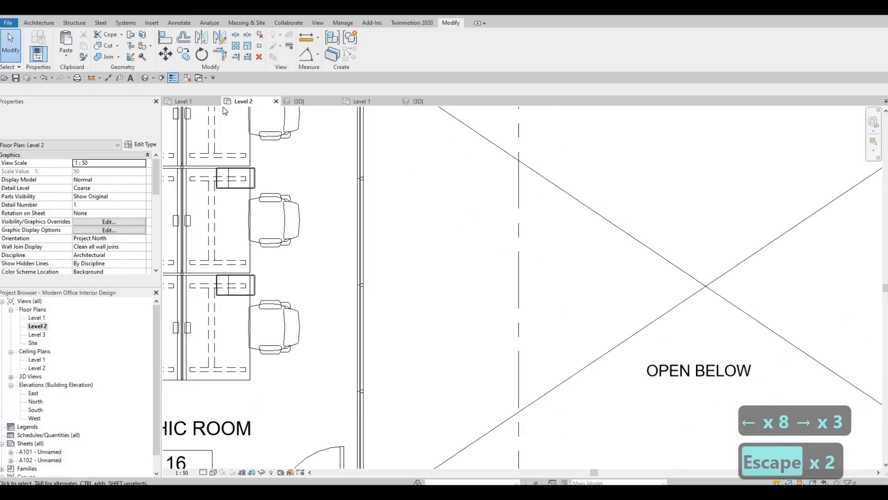
Step: In the Level 2 floor plan, nudge the short interior wall at the curtain wall's end three increments towards the Graphic Room
{"action": "left_click", "coordinate": [298, 101]}
{"action": "middle_click_drag", "start_coordinate": [455, 238], "coordinate": [634, 195], "text": "shift"}
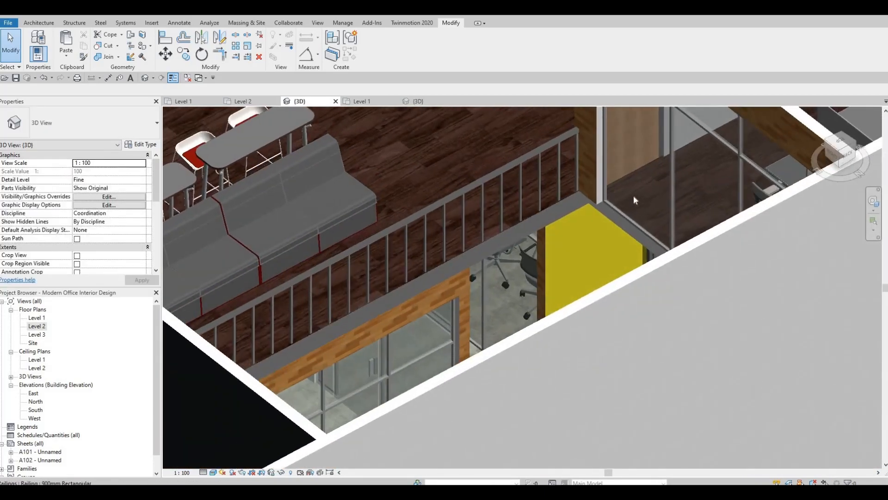
{"action": "scroll", "coordinate": [639, 212], "scroll_direction": "up", "scroll_amount": 6}
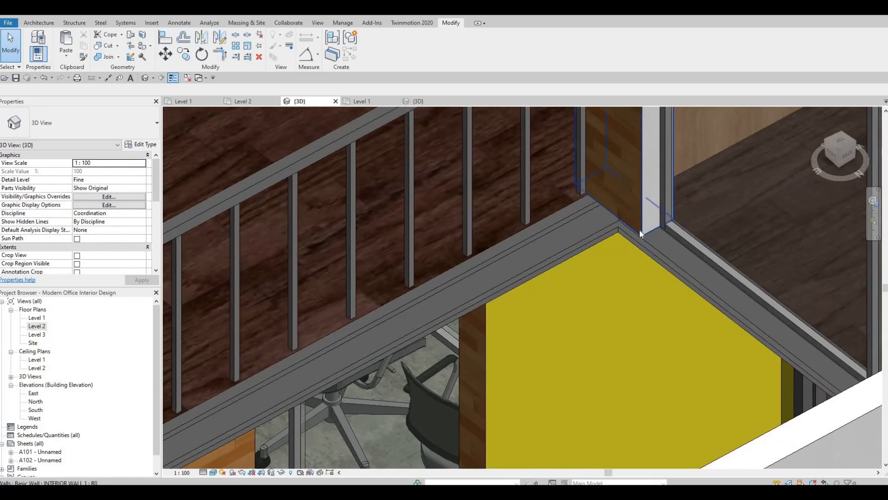
{"action": "scroll", "coordinate": [641, 230], "scroll_direction": "down", "scroll_amount": 5}
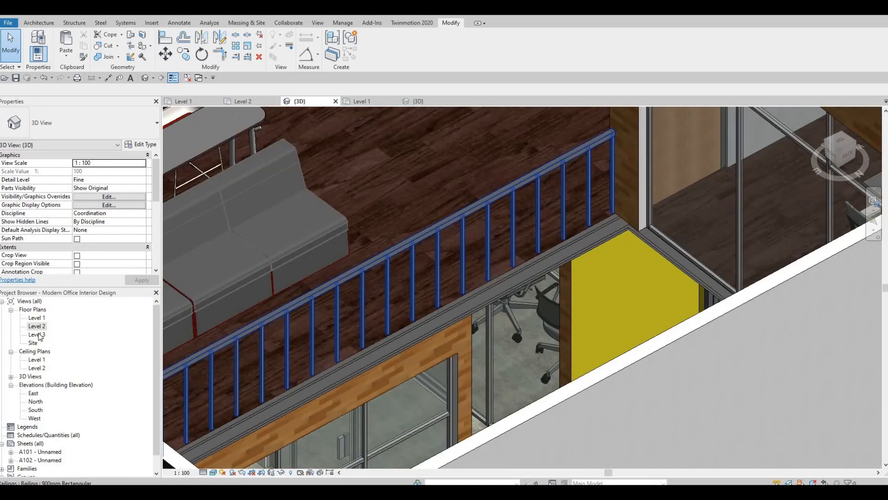
{"action": "double_click", "coordinate": [43, 326]}
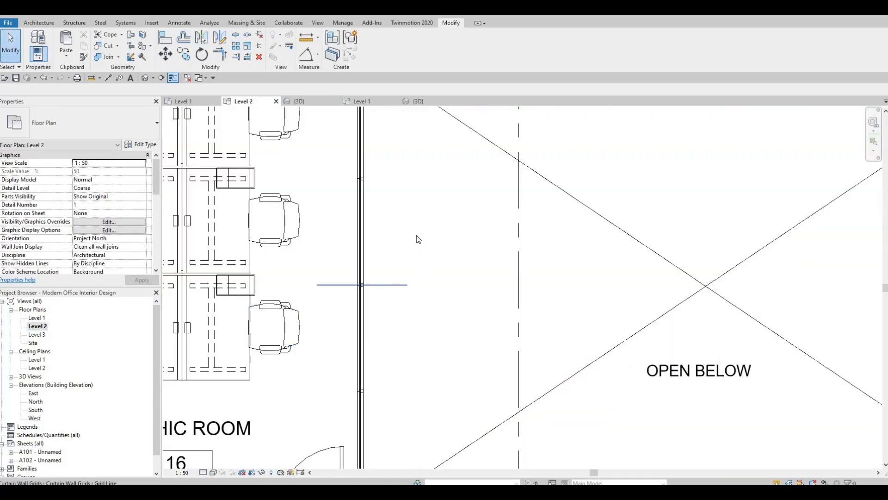
{"action": "scroll", "coordinate": [419, 239], "scroll_direction": "down", "scroll_amount": 3}
{"action": "scroll", "coordinate": [396, 139], "scroll_direction": "up", "scroll_amount": 4}
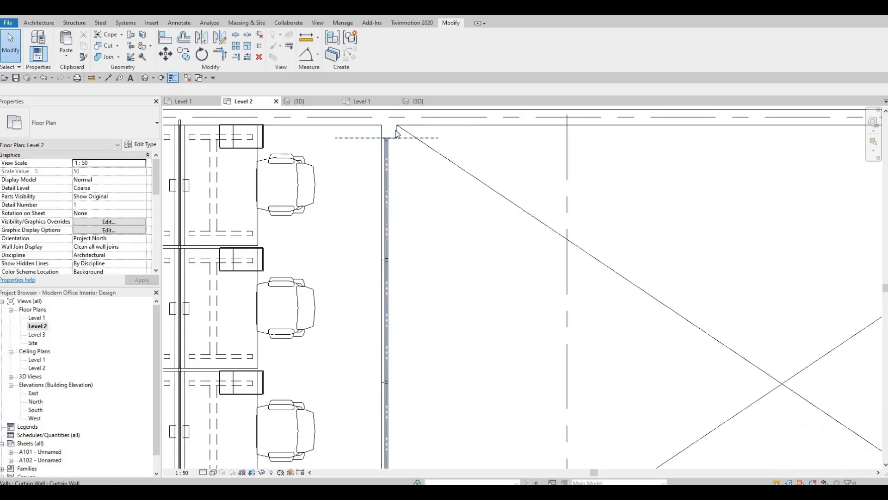
{"action": "left_click", "coordinate": [394, 129]}
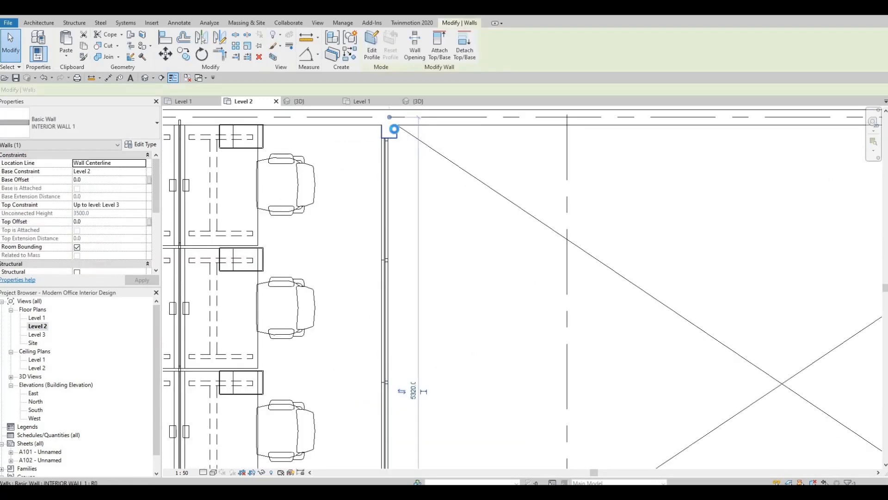
{"action": "key", "text": "Left"}
{"action": "key", "text": "Left"}
{"action": "key", "text": "Left"}
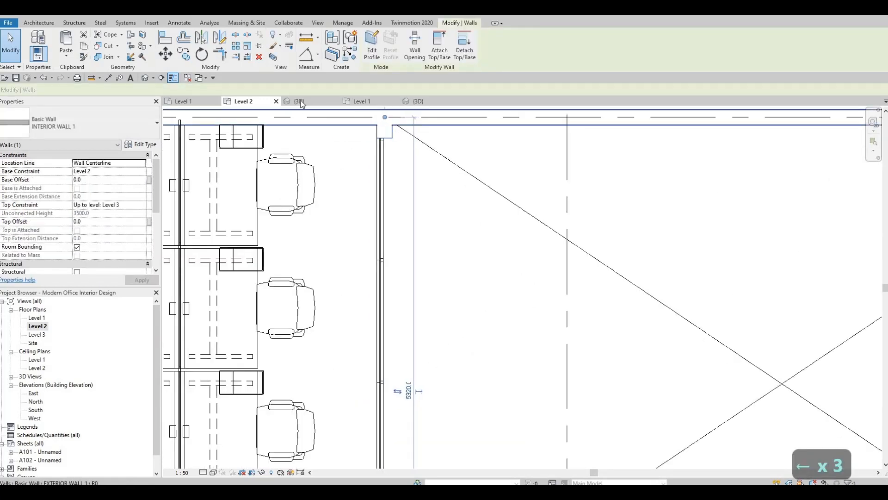
Step: Check in 3D how the shifted walls meet the sweep above the yellow wall, and undo the last wall move
{"action": "left_click", "coordinate": [300, 101]}
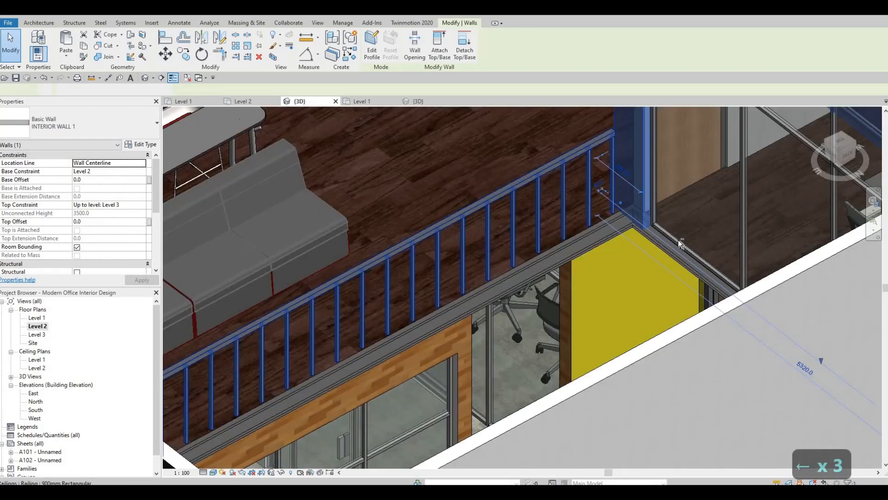
{"action": "scroll", "coordinate": [680, 244], "scroll_direction": "down", "scroll_amount": 3}
{"action": "scroll", "coordinate": [653, 188], "scroll_direction": "up", "scroll_amount": 4}
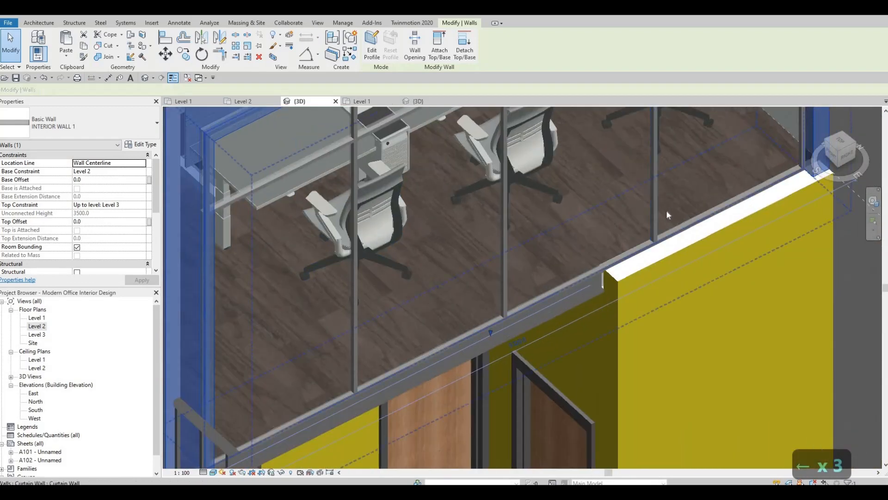
{"action": "key", "text": "Escape"}
{"action": "key", "text": "Escape"}
{"action": "middle_click_drag", "start_coordinate": [715, 209], "coordinate": [617, 237], "text": "shift"}
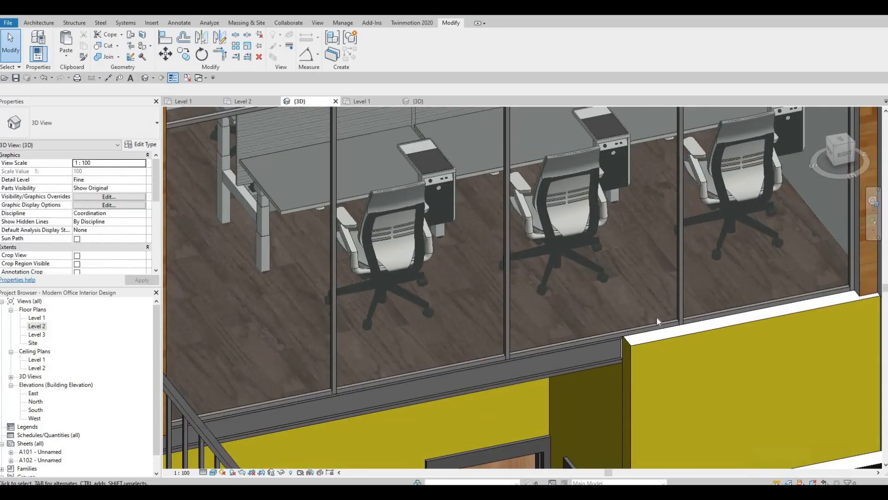
{"action": "key", "text": "ctrl+z"}
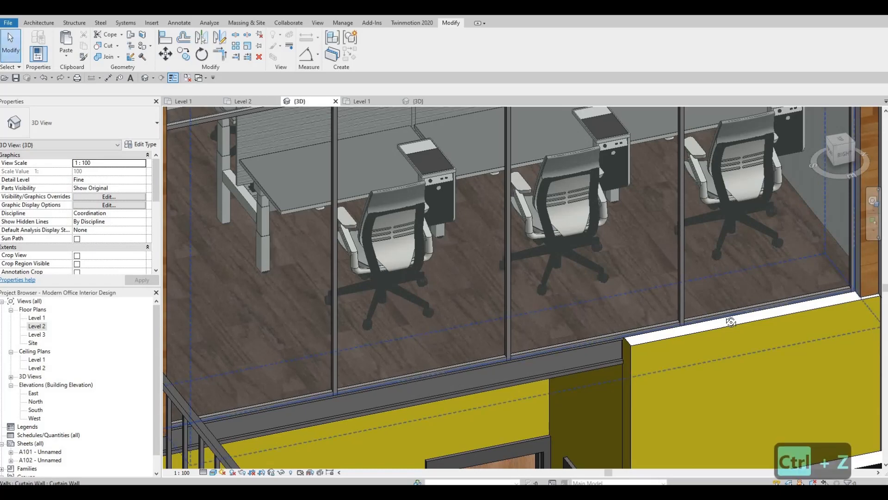
{"action": "middle_click_drag", "start_coordinate": [731, 322], "coordinate": [690, 333], "text": "shift"}
{"action": "middle_click_drag", "start_coordinate": [549, 341], "coordinate": [509, 264], "text": "shift"}
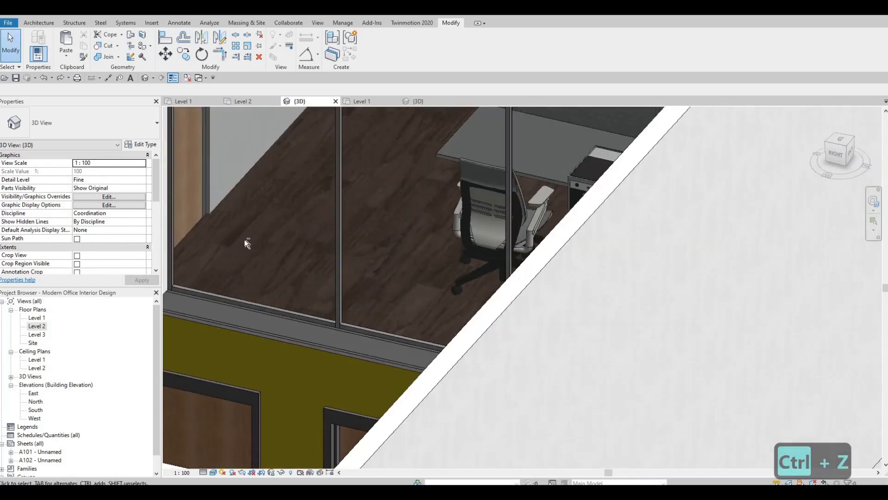
{"action": "middle_click_drag", "start_coordinate": [244, 240], "coordinate": [447, 450], "text": "shift"}
Step: Finish placing the Shelf_481 18" x 72" component by the kitchen wall
{"action": "key", "text": "Escape"}
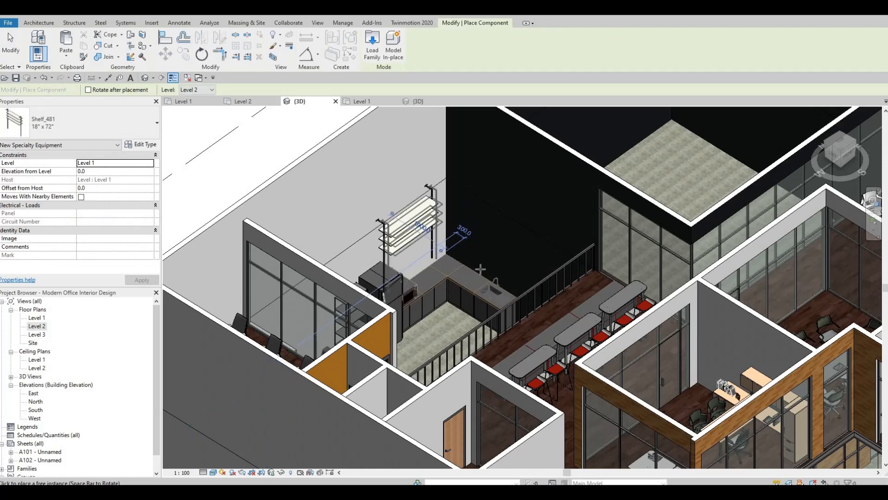
{"action": "scroll", "coordinate": [463, 278], "scroll_direction": "up", "scroll_amount": 3}
{"action": "key", "text": "Escape"}
{"action": "key", "text": "Escape"}
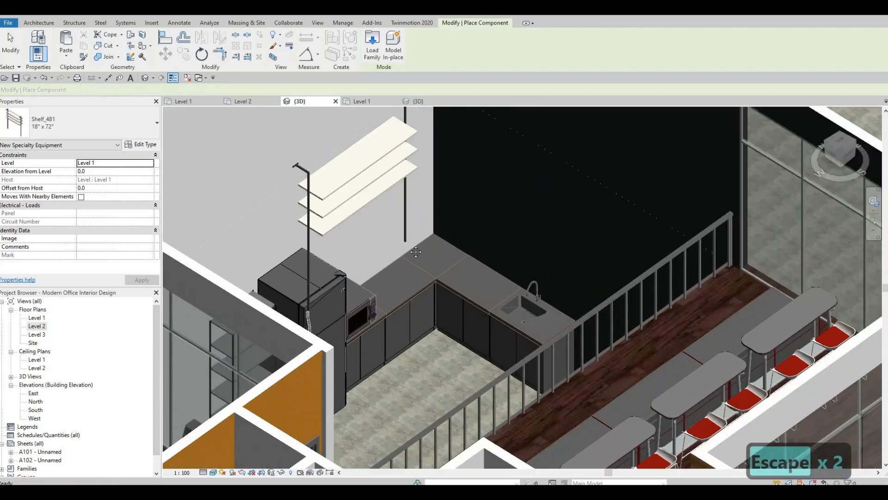
Step: Start a Split Face boundary on the lower wall behind the kitchen refrigerator and shelving unit
{"action": "scroll", "coordinate": [426, 253], "scroll_direction": "down", "scroll_amount": 2}
{"action": "scroll", "coordinate": [419, 286], "scroll_direction": "up", "scroll_amount": 1}
{"action": "scroll", "coordinate": [419, 286], "scroll_direction": "down", "scroll_amount": 2}
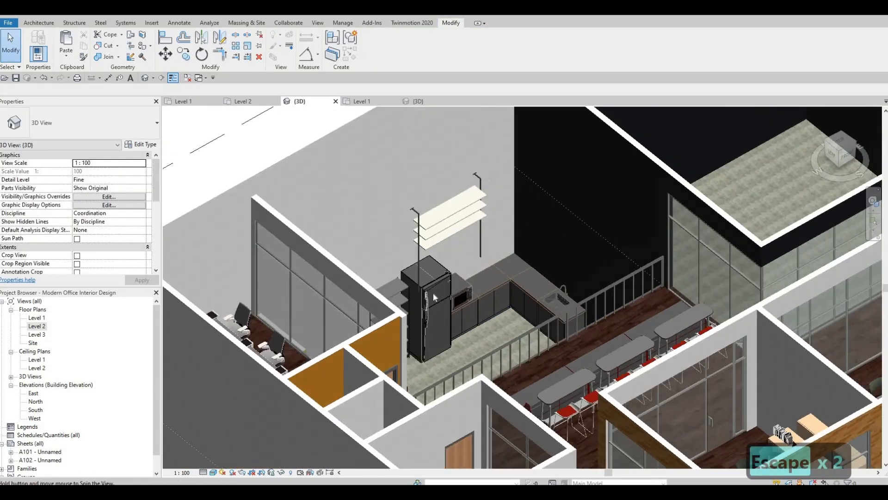
{"action": "scroll", "coordinate": [433, 292], "scroll_direction": "up", "scroll_amount": 1}
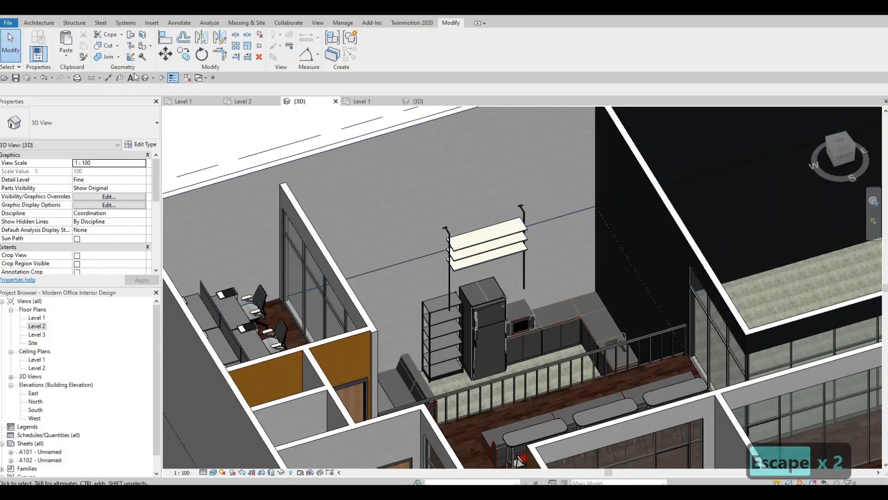
{"action": "left_click", "coordinate": [423, 260]}
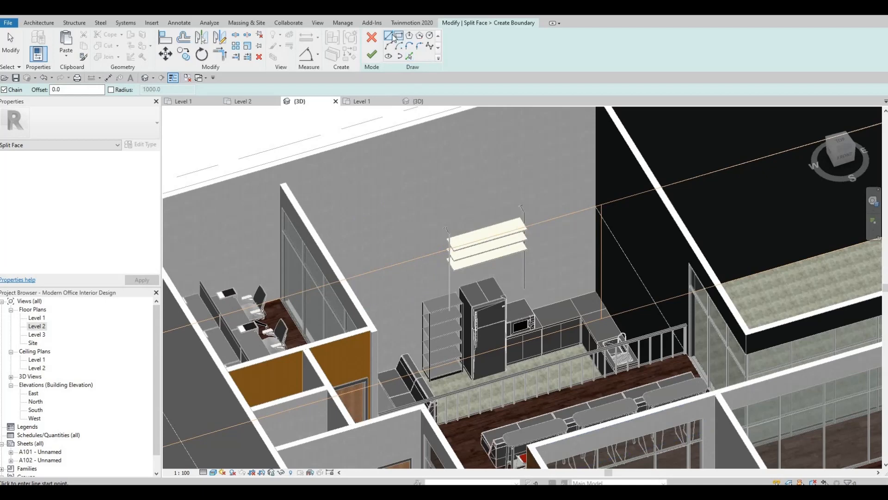
{"action": "key", "text": "Escape"}
{"action": "middle_click_drag", "start_coordinate": [442, 300], "coordinate": [425, 217]}
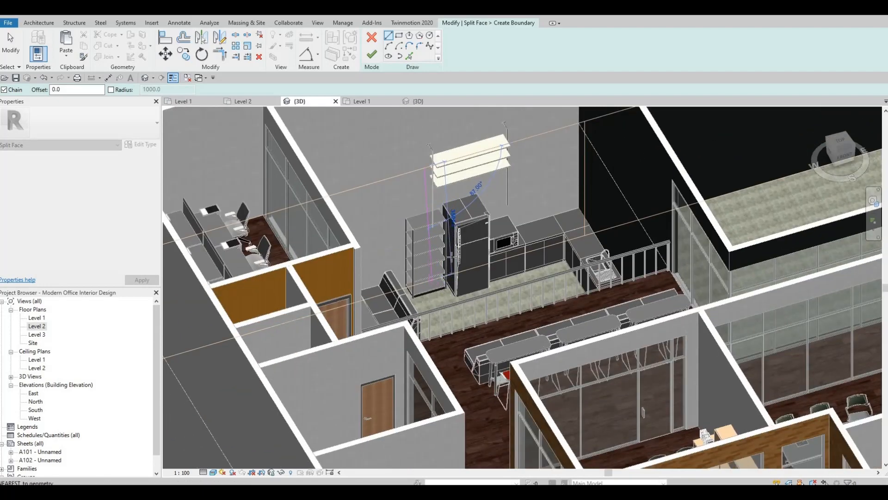
{"action": "scroll", "coordinate": [452, 253], "scroll_direction": "up", "scroll_amount": 2}
{"action": "key", "text": "Escape"}
{"action": "scroll", "coordinate": [370, 257], "scroll_direction": "up", "scroll_amount": 2}
Step: Split the lower kitchen wall face with a vertical line from its top edge to the floor between shelving unit and refrigerator
{"action": "middle_click_drag", "start_coordinate": [375, 250], "coordinate": [370, 257]}
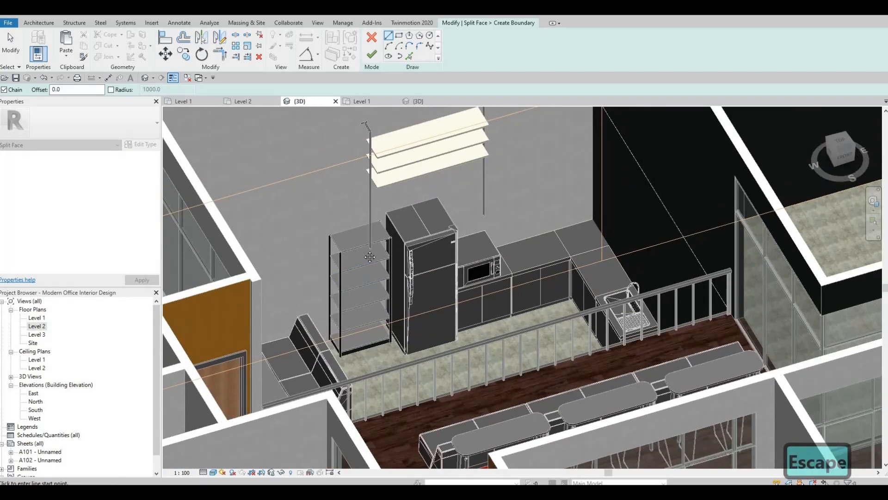
{"action": "middle_click_drag", "start_coordinate": [324, 193], "coordinate": [261, 237]}
{"action": "scroll", "coordinate": [352, 201], "scroll_direction": "up", "scroll_amount": 2}
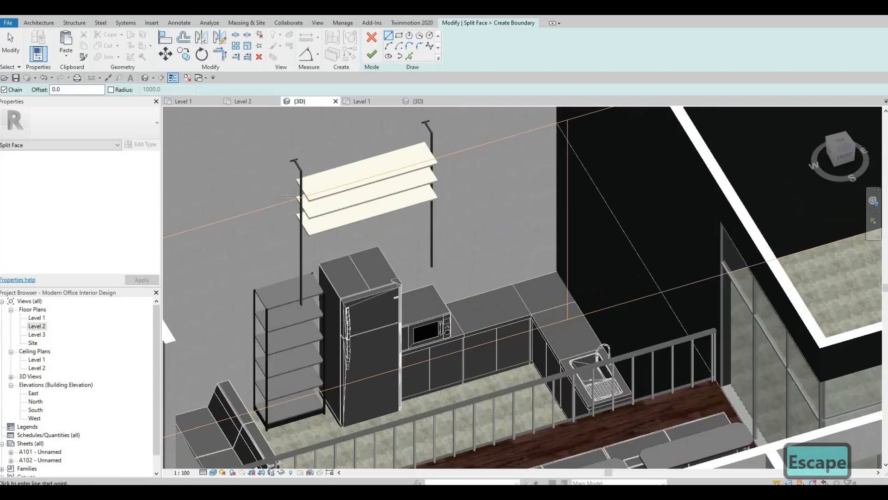
{"action": "middle_click_drag", "start_coordinate": [362, 286], "coordinate": [387, 180], "text": "shift"}
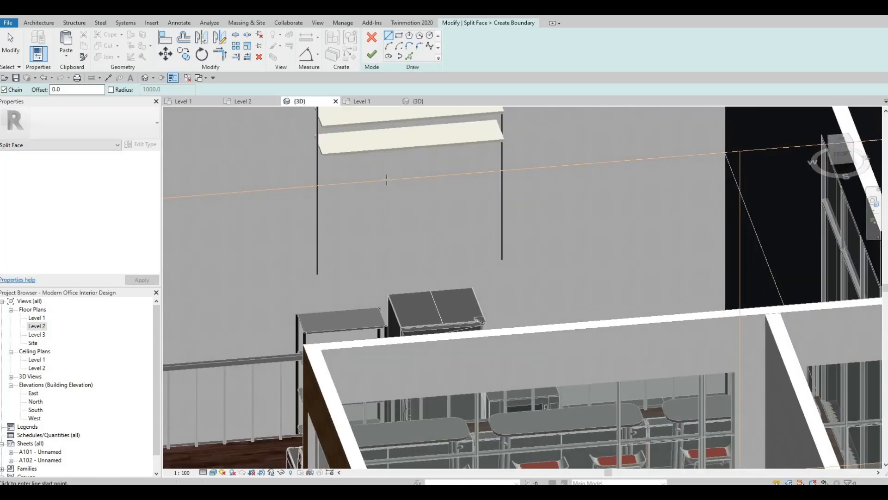
{"action": "left_click", "coordinate": [385, 180]}
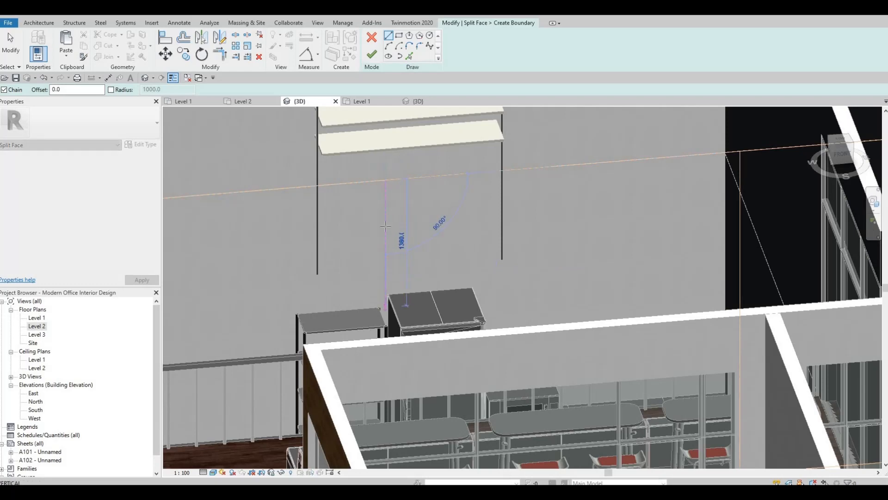
{"action": "middle_click_drag", "start_coordinate": [391, 303], "coordinate": [375, 183]}
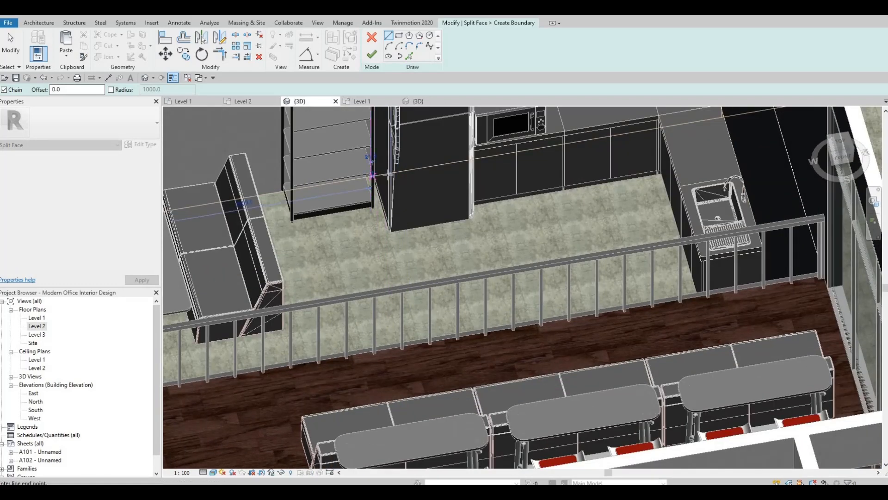
{"action": "middle_click_drag", "start_coordinate": [373, 176], "coordinate": [373, 60], "text": "shift"}
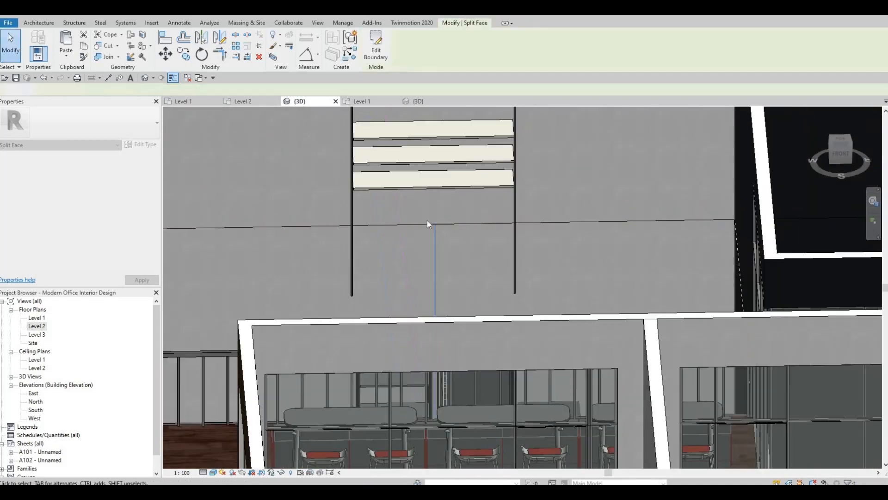
{"action": "middle_click_drag", "start_coordinate": [435, 182], "coordinate": [431, 224]}
{"action": "scroll", "coordinate": [430, 224], "scroll_direction": "down", "scroll_amount": 1}
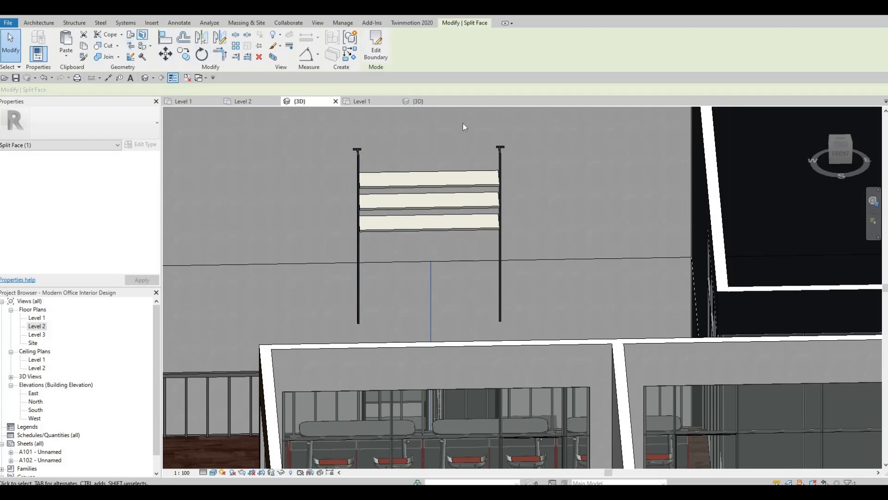
{"action": "scroll", "coordinate": [481, 189], "scroll_direction": "down", "scroll_amount": 3}
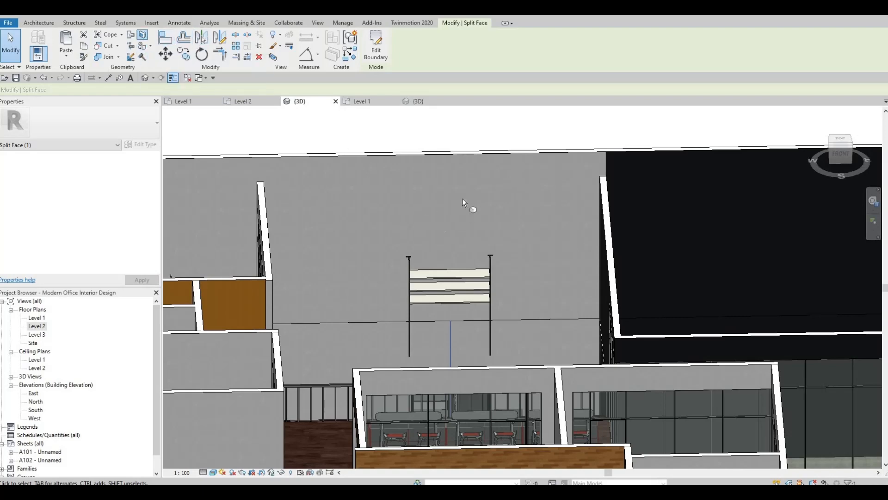
{"action": "left_click", "coordinate": [444, 183]}
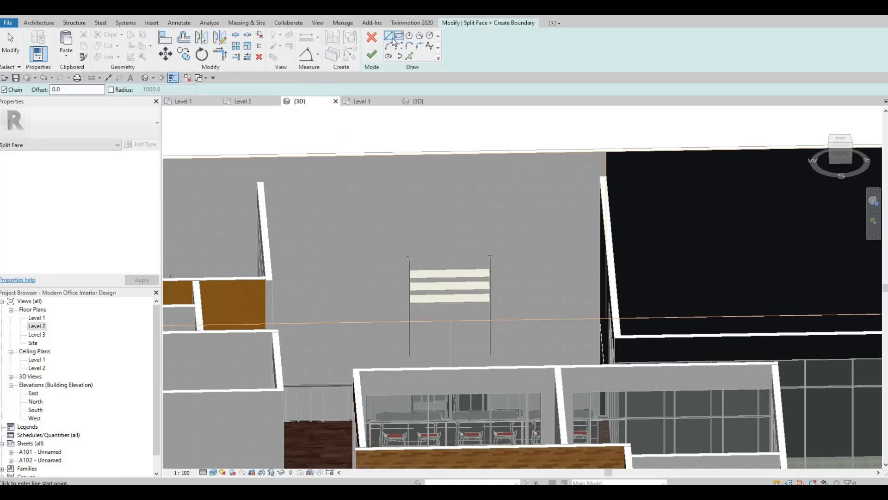
{"action": "middle_click_drag", "start_coordinate": [473, 348], "coordinate": [368, 126]}
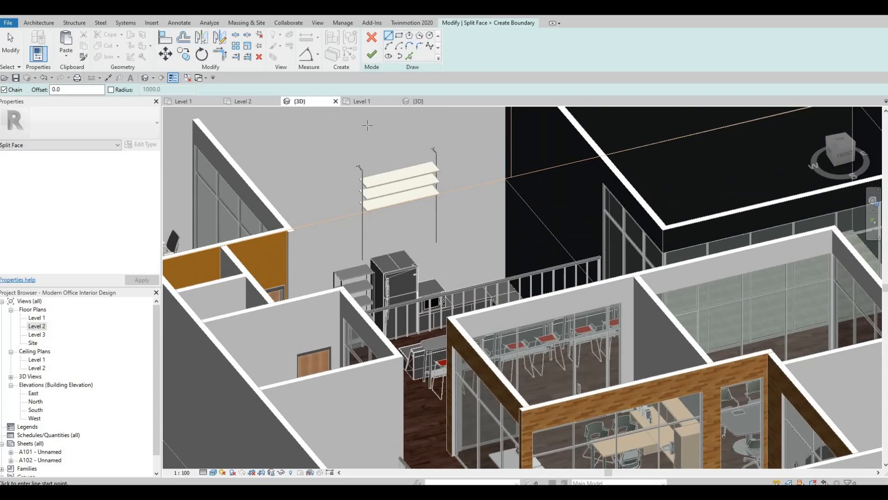
{"action": "key", "text": "Escape"}
{"action": "left_click", "coordinate": [375, 39]}
{"action": "key", "text": "Escape"}
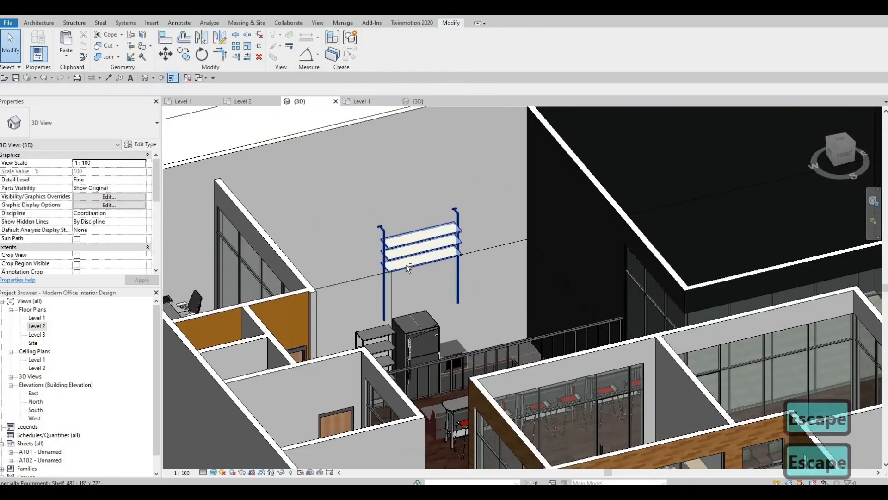
{"action": "key", "text": "Escape"}
Step: Align the wall-mounted shelf unit with the face of the wall behind the kitchen
{"action": "middle_click_drag", "start_coordinate": [406, 265], "coordinate": [511, 286], "text": "shift"}
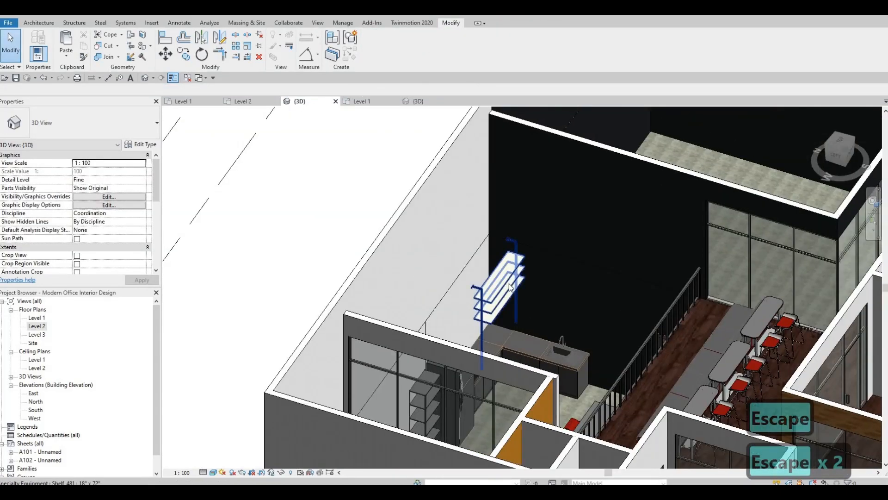
{"action": "left_click", "coordinate": [507, 285]}
{"action": "scroll", "coordinate": [477, 301], "scroll_direction": "up", "scroll_amount": 2}
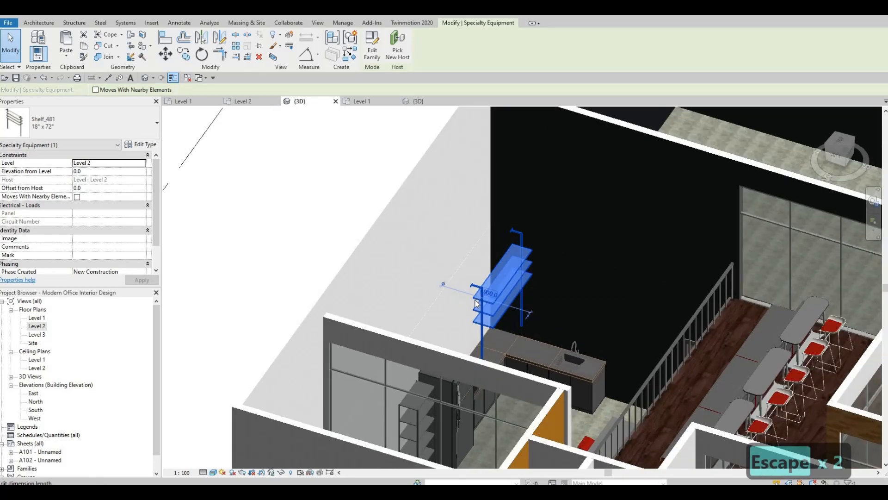
{"action": "key", "text": "Escape"}
{"action": "key", "text": "a"}
{"action": "key", "text": "l"}
{"action": "scroll", "coordinate": [395, 187], "scroll_direction": "up", "scroll_amount": 2}
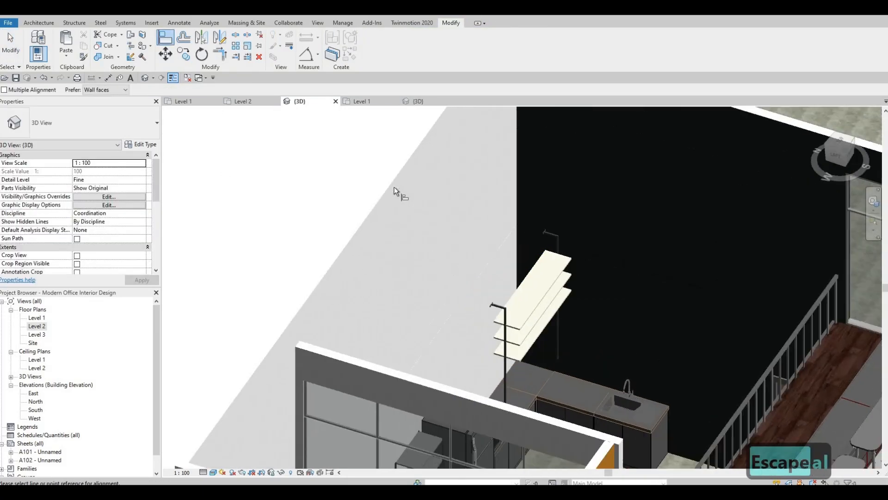
{"action": "left_click", "coordinate": [481, 297]}
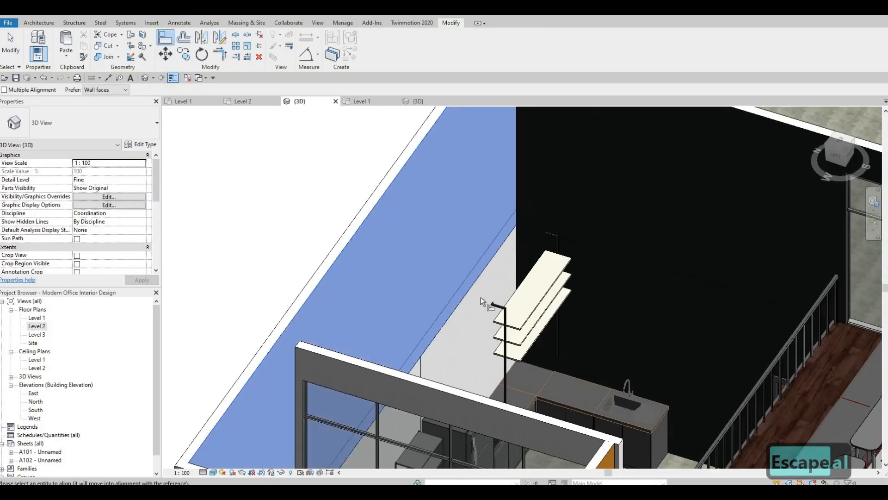
{"action": "scroll", "coordinate": [490, 317], "scroll_direction": "up", "scroll_amount": 4}
{"action": "middle_click_drag", "start_coordinate": [587, 327], "coordinate": [565, 263], "text": "shift"}
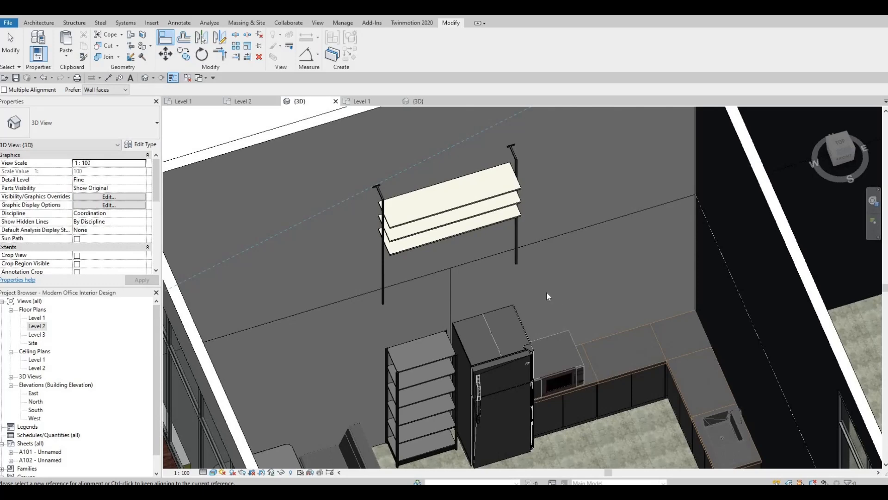
{"action": "key", "text": "Escape"}
{"action": "key", "text": "Escape"}
{"action": "key", "text": "Escape"}
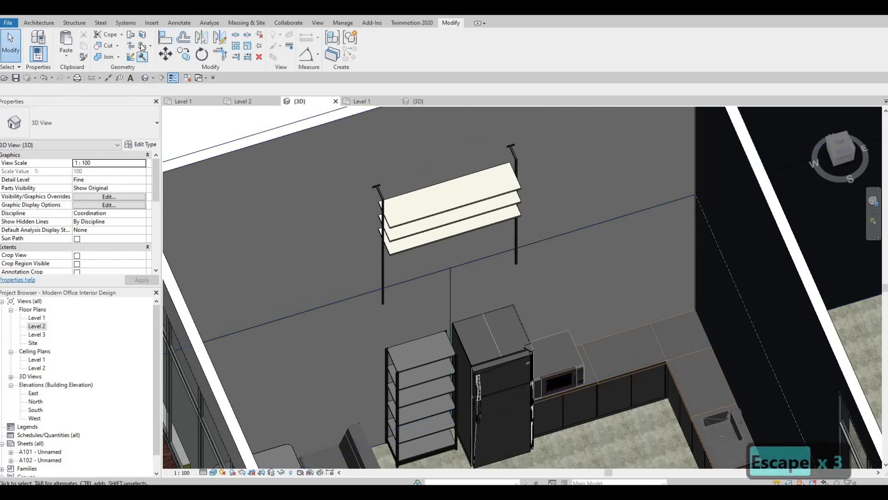
Step: Start the Paint tool and search the project materials for "TILE"
{"action": "key", "text": "p"}
{"action": "key", "text": "t"}
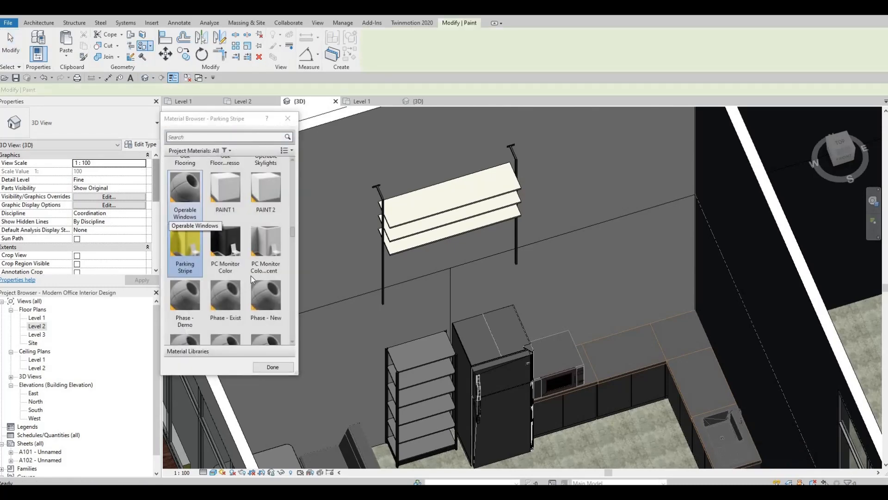
{"action": "scroll", "coordinate": [252, 277], "scroll_direction": "down", "scroll_amount": 5}
{"action": "scroll", "coordinate": [254, 277], "scroll_direction": "down", "scroll_amount": 5}
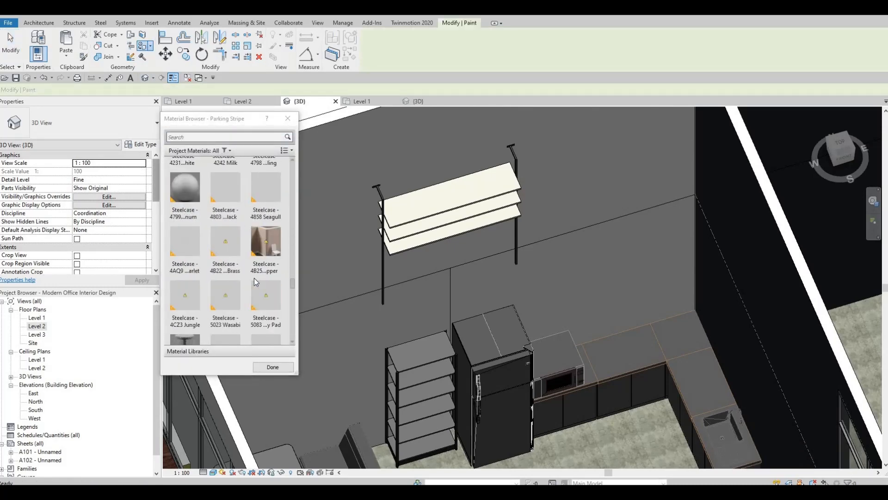
{"action": "scroll", "coordinate": [254, 278], "scroll_direction": "up", "scroll_amount": 5}
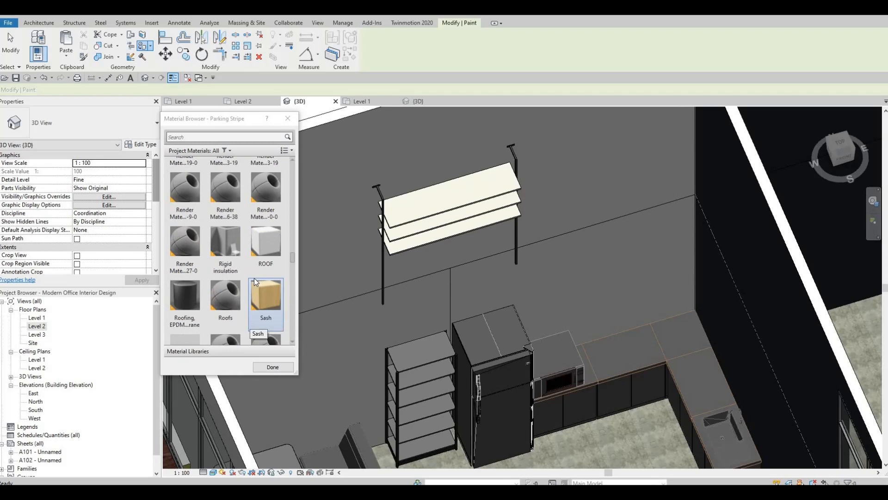
{"action": "scroll", "coordinate": [227, 208], "scroll_direction": "up", "scroll_amount": 3}
{"action": "left_click", "coordinate": [208, 137]}
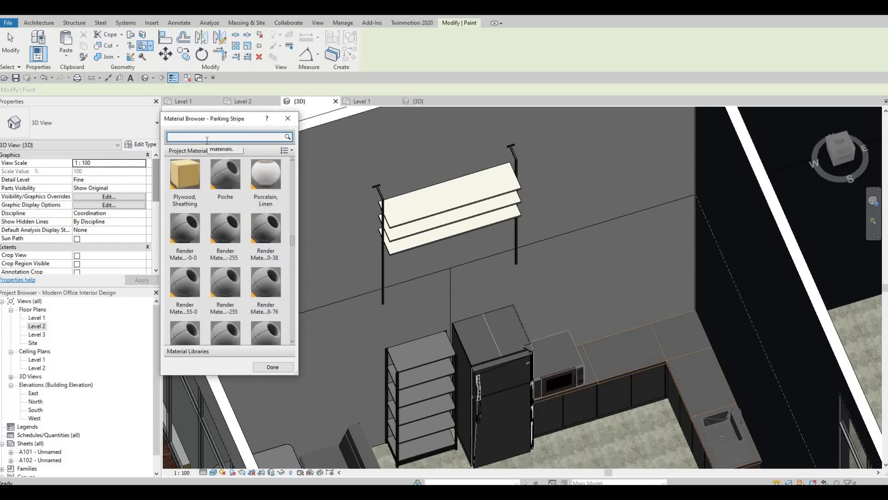
{"action": "type", "text": "TILE"}
{"action": "key", "text": "Return"}
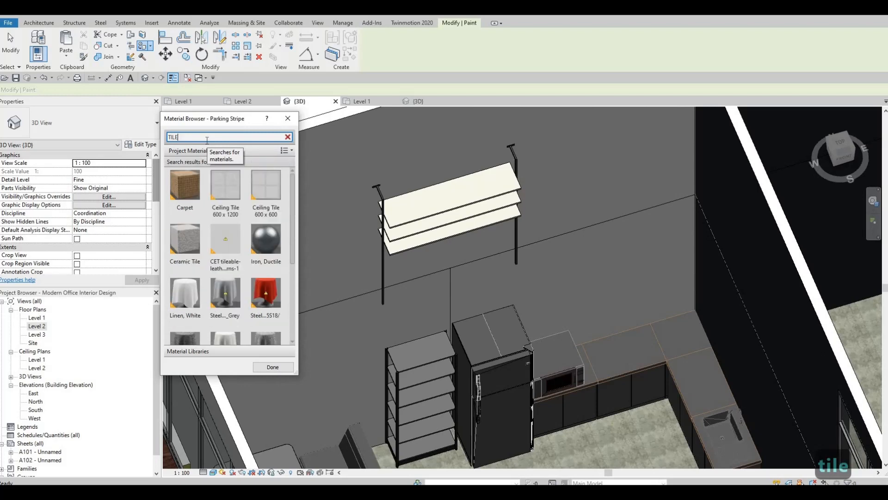
Step: Paint the split wall face behind the refrigerator and kitchen counter with the Ceramic Tile material
{"action": "left_click", "coordinate": [192, 240]}
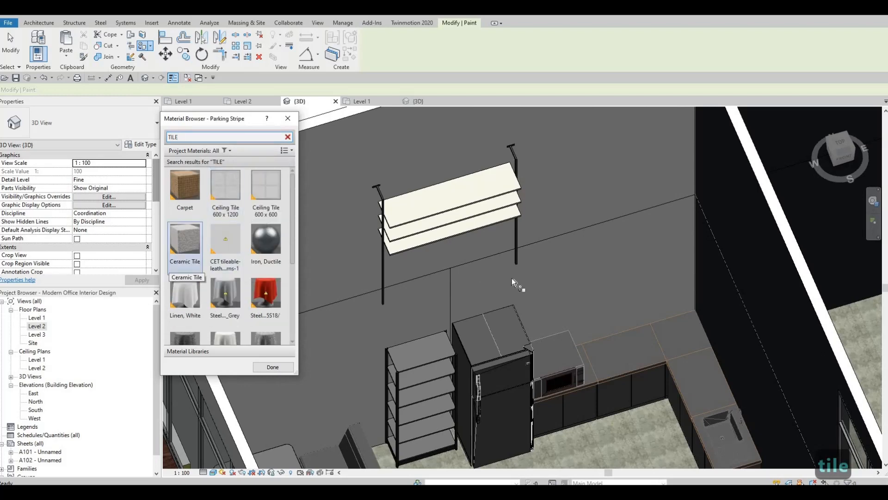
{"action": "left_click", "coordinate": [538, 276]}
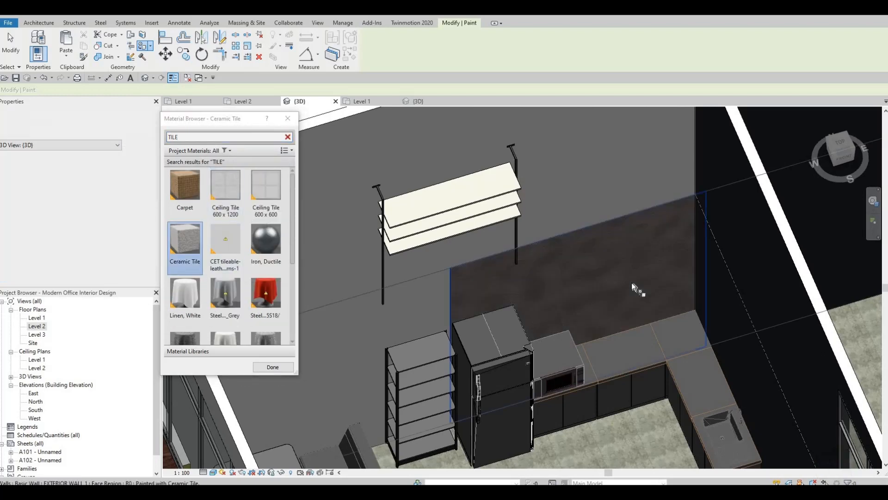
{"action": "key", "text": "Escape"}
{"action": "scroll", "coordinate": [602, 285], "scroll_direction": "up", "scroll_amount": 2}
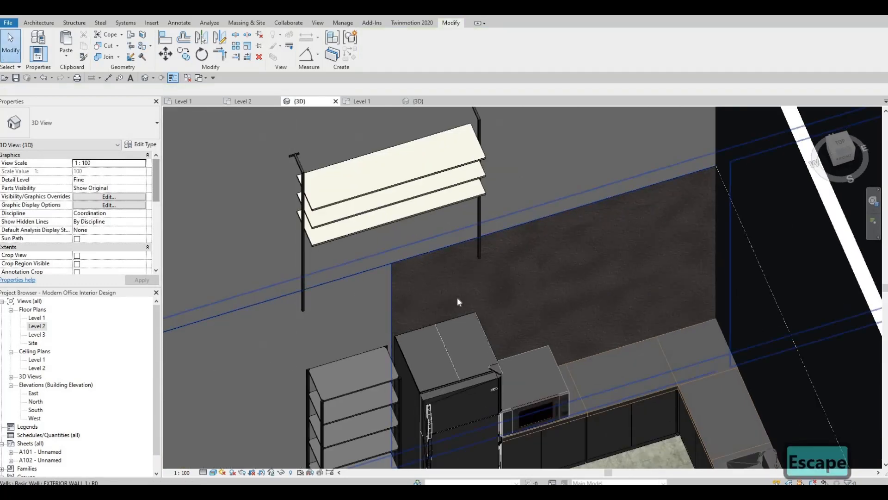
{"action": "scroll", "coordinate": [457, 297], "scroll_direction": "down", "scroll_amount": 1}
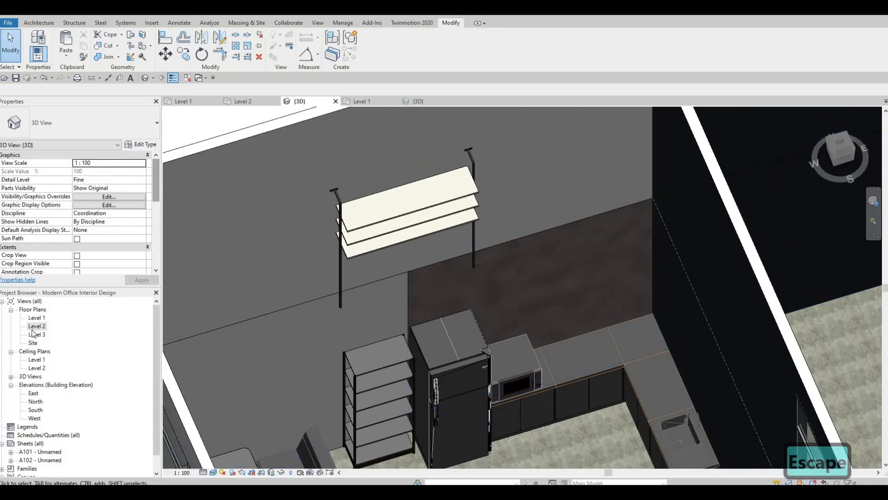
Step: On the Level 1 floor plan, draw a horizontal building section line across the kitchen, from the studio wall to past the lounge seats
{"action": "scroll", "coordinate": [33, 333], "scroll_direction": "down", "scroll_amount": 1}
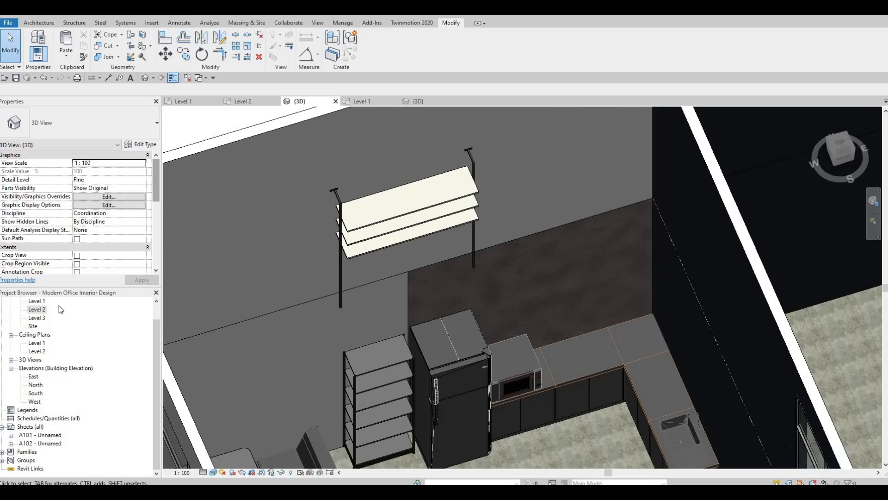
{"action": "double_click", "coordinate": [37, 301]}
{"action": "scroll", "coordinate": [329, 328], "scroll_direction": "down", "scroll_amount": 7}
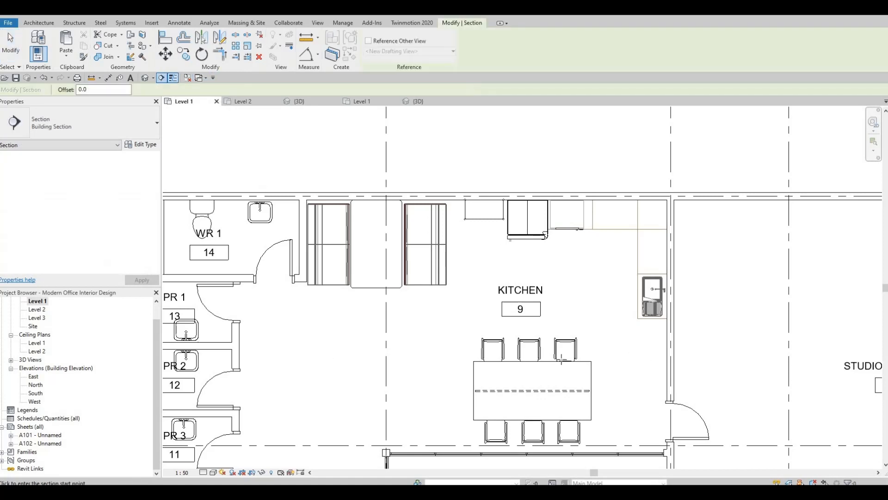
{"action": "left_click", "coordinate": [662, 358]}
{"action": "left_click", "coordinate": [357, 359]}
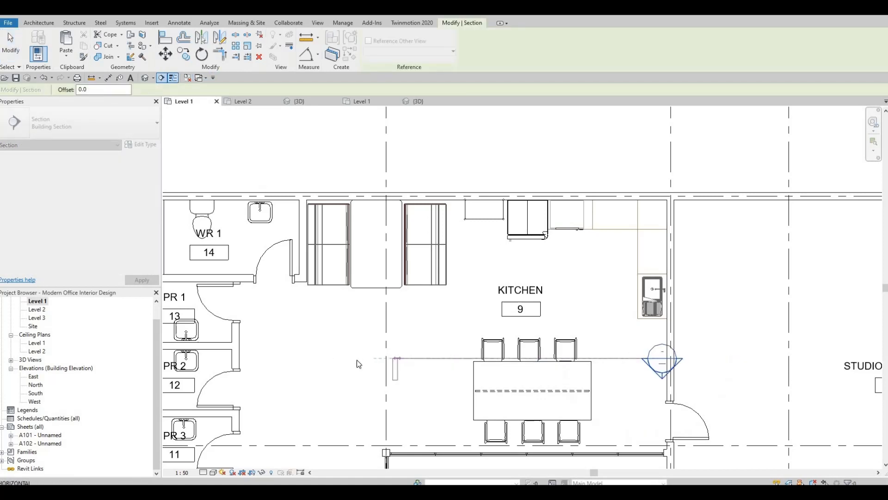
{"action": "key", "text": "Escape"}
{"action": "key", "text": "Escape"}
{"action": "key", "text": "Escape"}
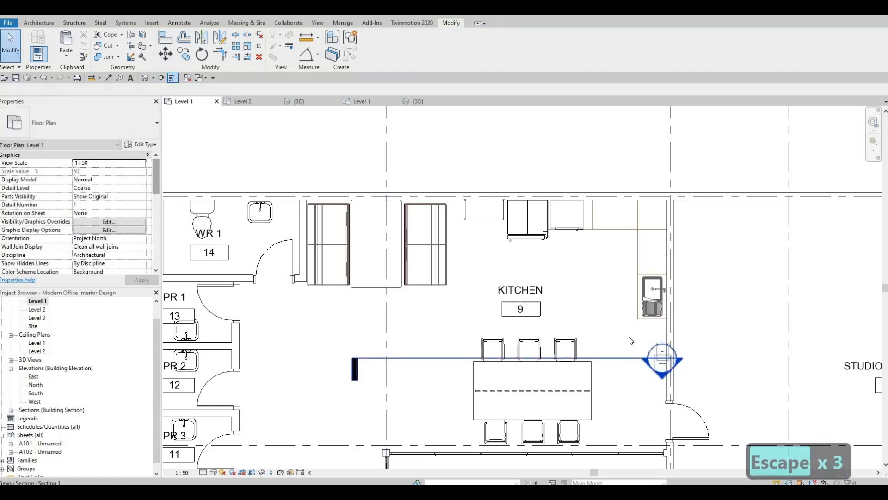
Step: Flip the kitchen section to look toward the counter wall and open its section view
{"action": "left_click", "coordinate": [629, 333]}
{"action": "key", "text": "Escape"}
{"action": "key", "text": "Escape"}
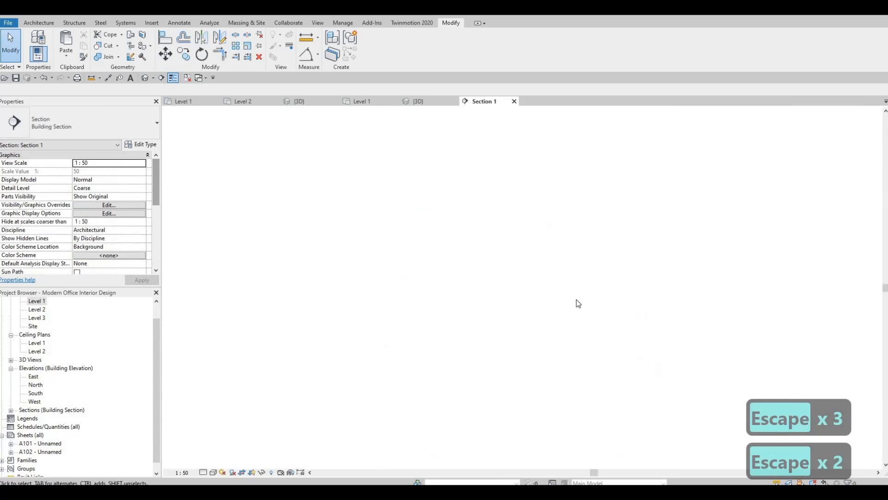
{"action": "middle_click_drag", "start_coordinate": [534, 268], "coordinate": [508, 260]}
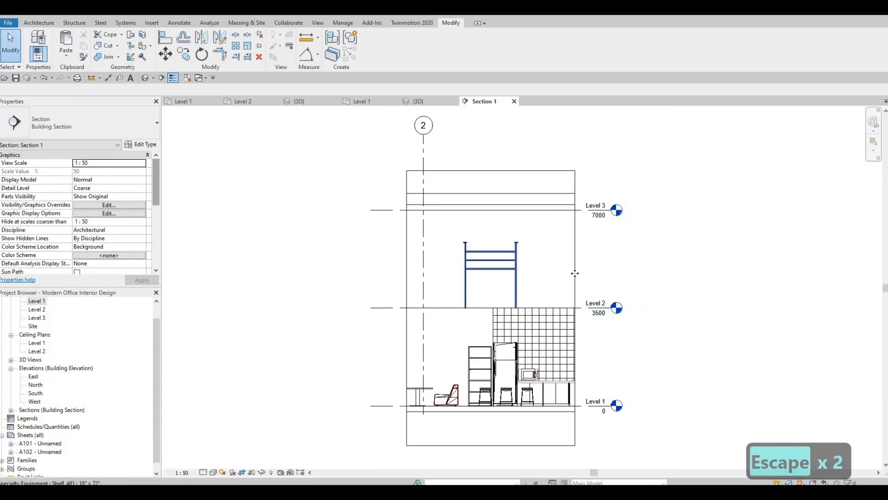
Step: Extend the section's crop region beyond grid 3 so it takes in the kitchen side wall
{"action": "left_click", "coordinate": [576, 306]}
{"action": "left_click_drag", "start_coordinate": [575, 308], "coordinate": [631, 308]}
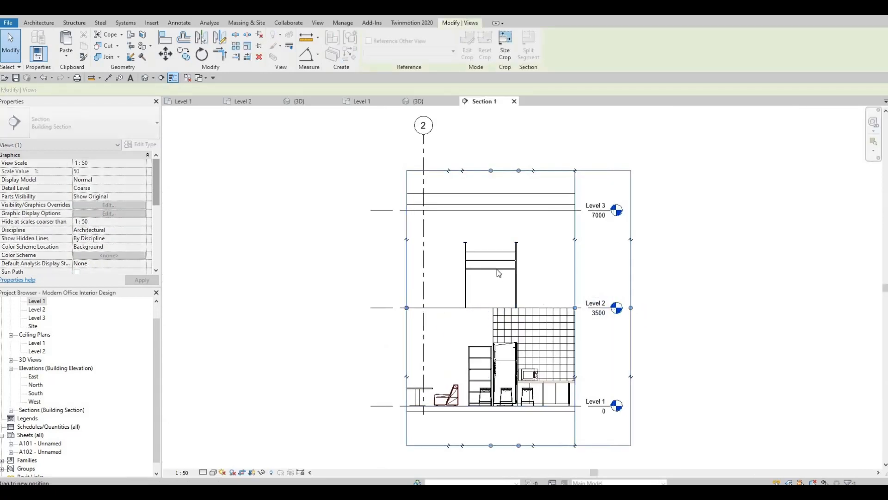
{"action": "left_click", "coordinate": [496, 265]}
{"action": "key", "text": "Escape"}
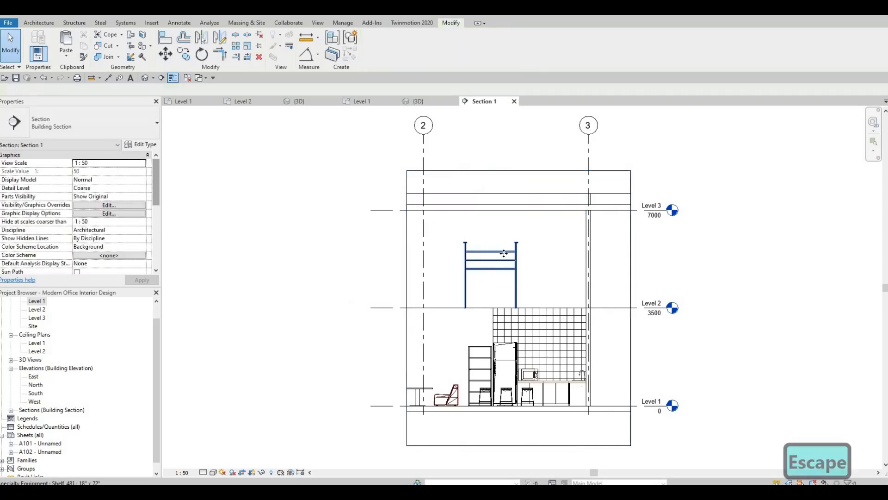
Step: Move the upper wall shelf down onto the tiled wall above the counter, at an elevation of -2250 from Level 2
{"action": "left_click", "coordinate": [504, 255]}
{"action": "mouse_move", "coordinate": [569, 313]}
{"action": "left_mouse_down"}
{"action": "mouse_move", "coordinate": [568, 305]}
{"action": "mouse_move", "coordinate": [570, 320]}
{"action": "left_mouse_up"}
{"action": "scroll", "coordinate": [571, 317], "scroll_direction": "up", "scroll_amount": 5}
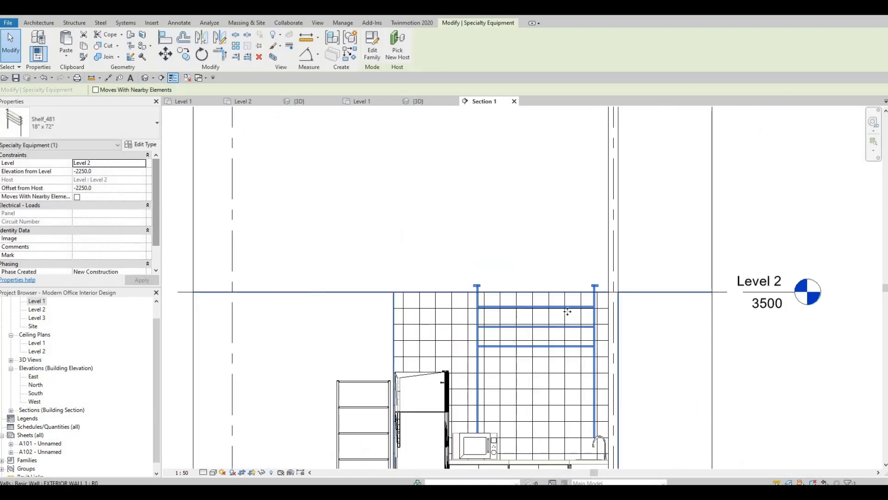
{"action": "left_click", "coordinate": [565, 307]}
{"action": "key", "text": "Escape"}
Step: Nudge the Shelf_481 unit down in small increments until its posts sit fully below the Level 2 line
{"action": "left_click", "coordinate": [562, 305]}
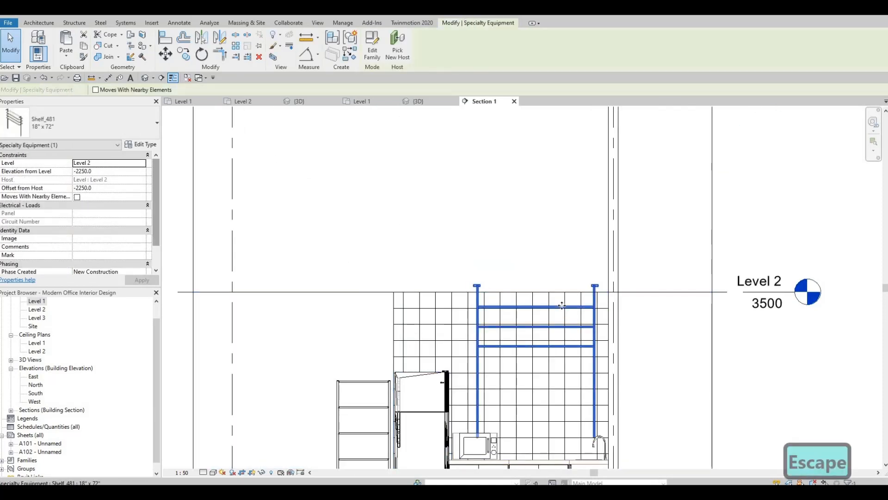
{"action": "key", "text": "Down"}
{"action": "key", "text": "Down"}
{"action": "key", "text": "Down"}
{"action": "key", "text": "Down"}
{"action": "key", "text": "Down"}
{"action": "key", "text": "Down"}
{"action": "key", "text": "Down"}
{"action": "key", "text": "Down"}
{"action": "key", "text": "Down"}
{"action": "key", "text": "Down"}
{"action": "key", "text": "Down"}
{"action": "key", "text": "Down"}
{"action": "key", "text": "Down"}
{"action": "key", "text": "Down"}
{"action": "key", "text": "Down"}
{"action": "key", "text": "Down"}
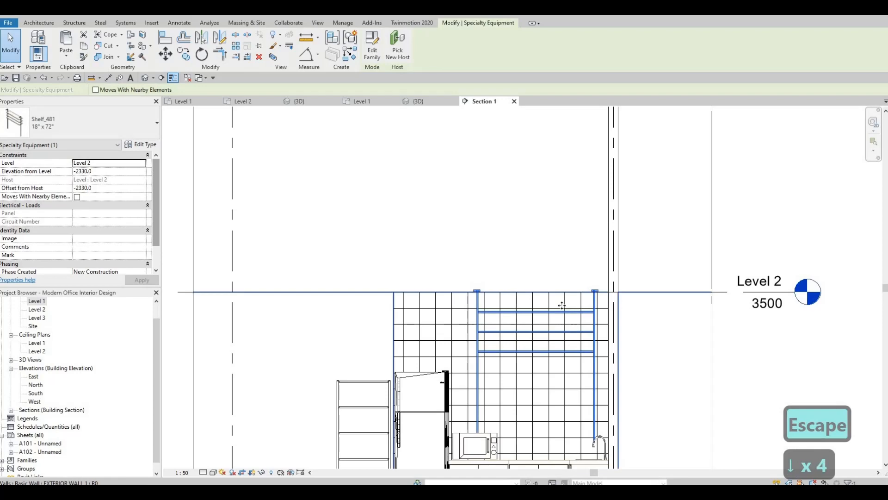
{"action": "key", "text": "Down"}
{"action": "key", "text": "Down"}
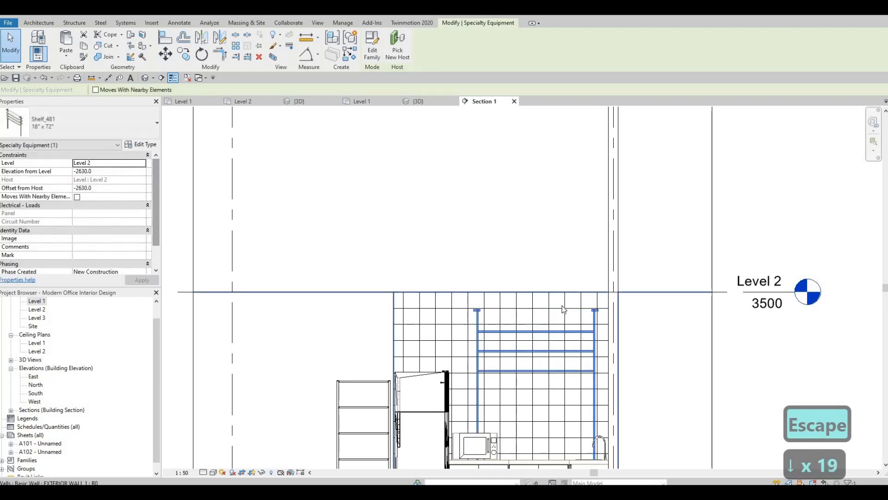
{"action": "key", "text": "Escape"}
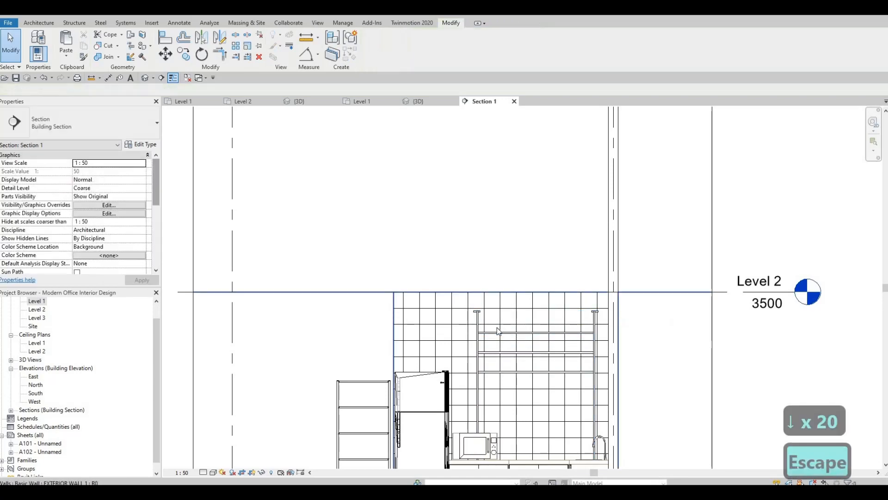
{"action": "key", "text": "Escape"}
{"action": "middle_click_drag", "start_coordinate": [529, 280], "coordinate": [563, 230]}
{"action": "key", "text": "Escape"}
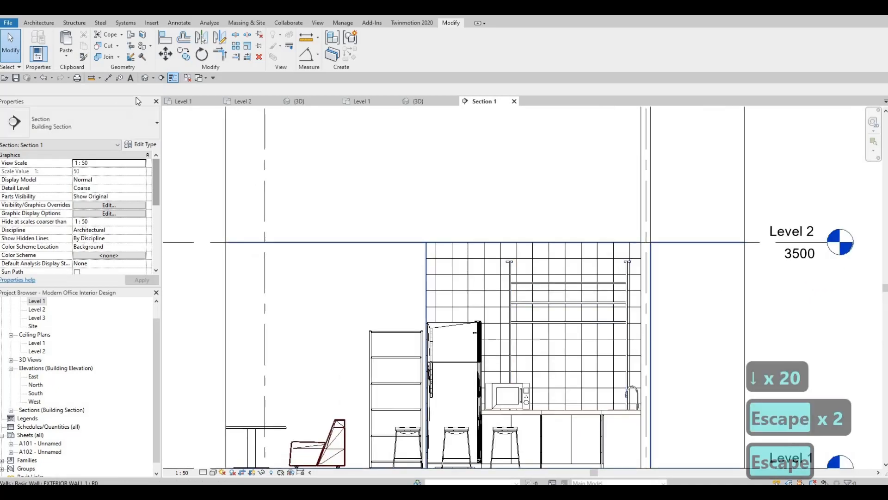
Step: Return to the 3D view and inspect the tiled kitchen wall, the lowered shelf and the overall office from several angles
{"action": "left_click", "coordinate": [146, 79]}
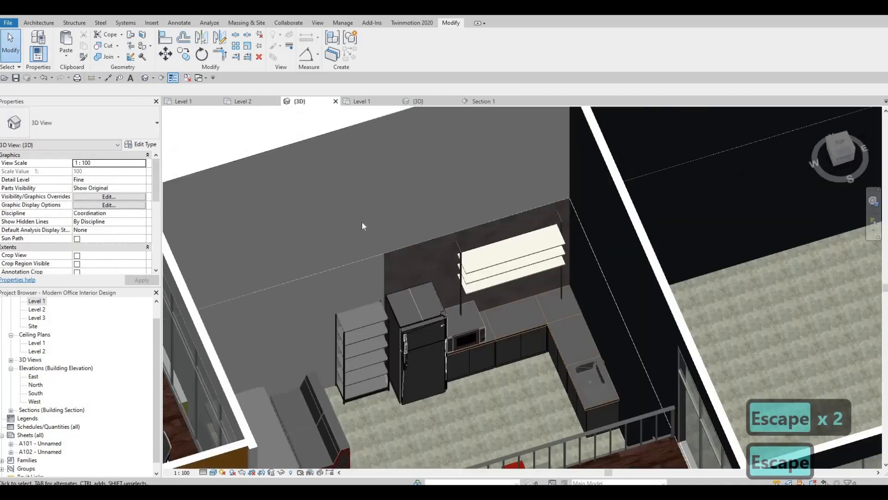
{"action": "key", "text": "Escape"}
{"action": "scroll", "coordinate": [342, 218], "scroll_direction": "up", "scroll_amount": 3}
{"action": "scroll", "coordinate": [340, 221], "scroll_direction": "down", "scroll_amount": 3}
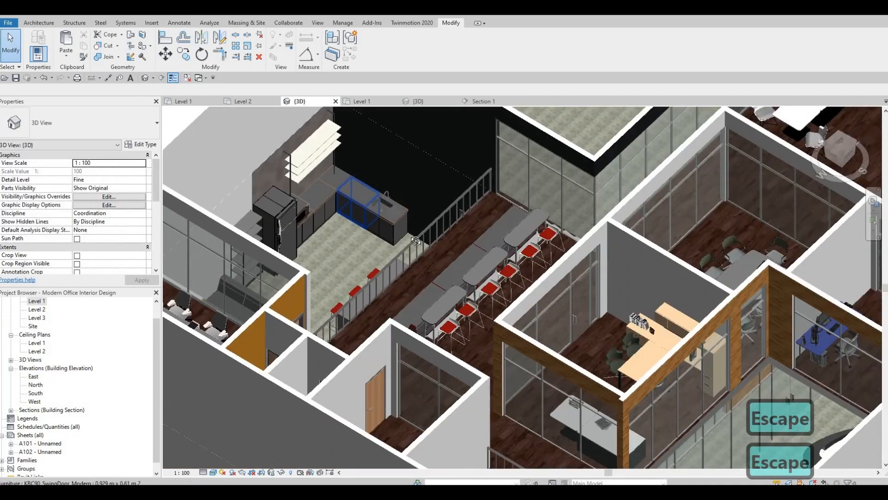
{"action": "middle_click_drag", "start_coordinate": [340, 221], "coordinate": [254, 263], "text": "shift"}
{"action": "scroll", "coordinate": [540, 291], "scroll_direction": "down", "scroll_amount": 2}
{"action": "key", "text": "F1"}
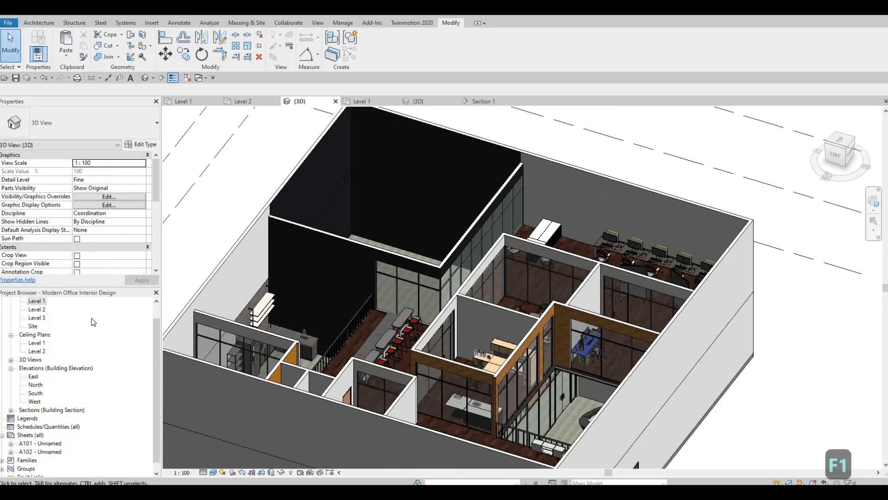
Step: Open the Level 1 floor plan, bring up the lobby and reception area, and close the plan view
{"action": "double_click", "coordinate": [37, 302]}
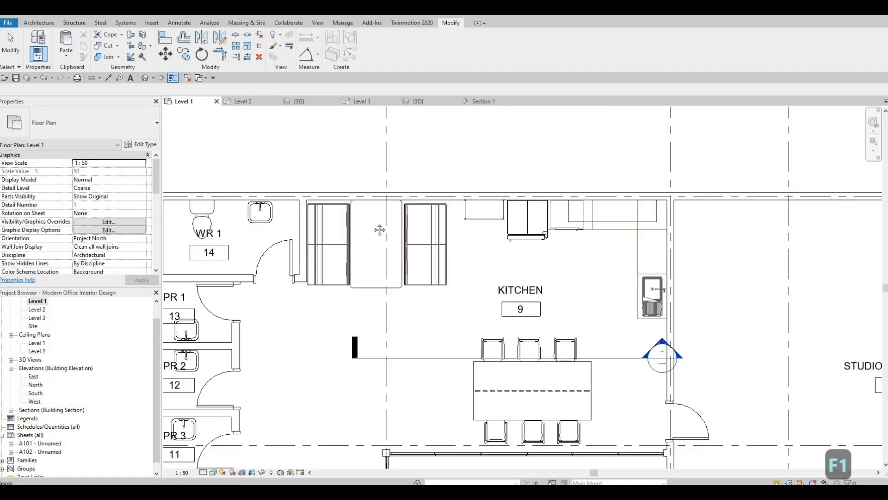
{"action": "scroll", "coordinate": [523, 287], "scroll_direction": "down", "scroll_amount": 4}
{"action": "middle_click_drag", "start_coordinate": [431, 449], "coordinate": [378, 274]}
{"action": "scroll", "coordinate": [379, 275], "scroll_direction": "down", "scroll_amount": 4}
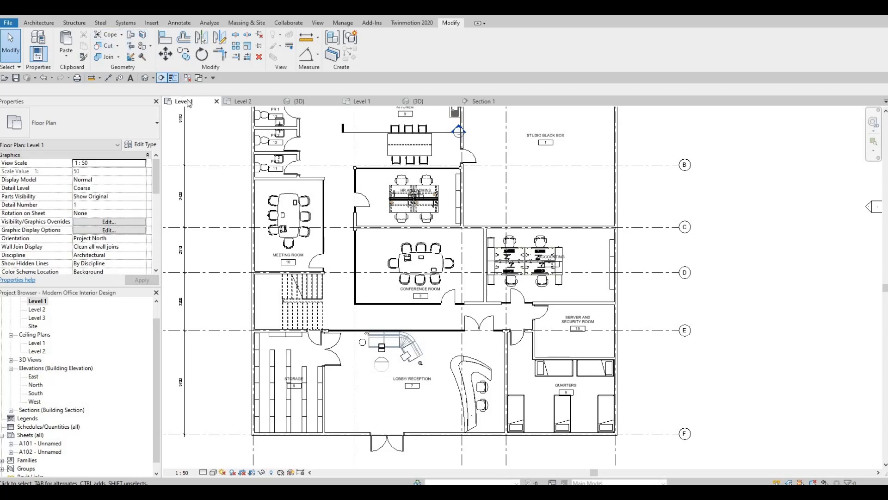
{"action": "left_click", "coordinate": [216, 101]}
{"action": "left_click", "coordinate": [233, 102]}
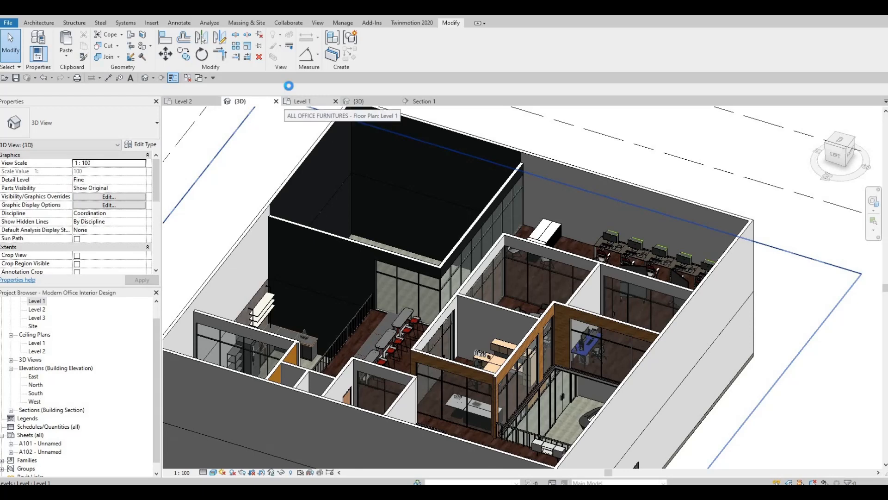
{"action": "left_click", "coordinate": [297, 101]}
{"action": "key", "text": "Escape"}
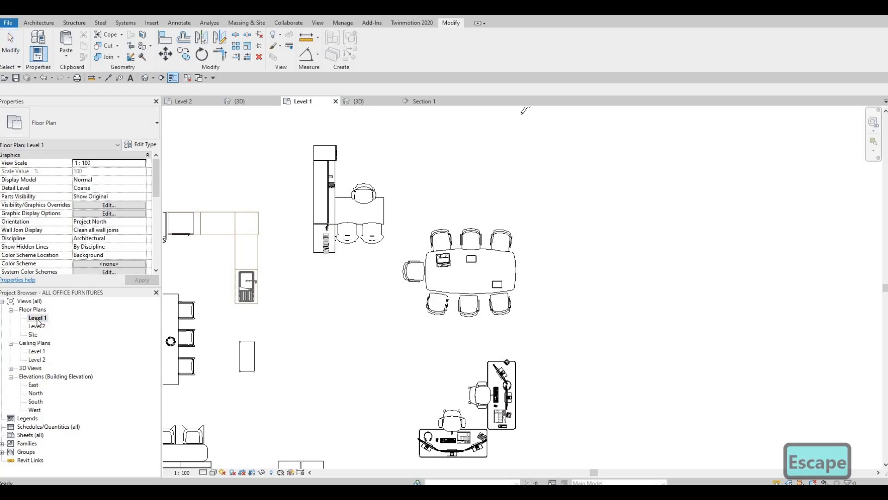
{"action": "scroll", "coordinate": [833, 172], "scroll_direction": "down", "scroll_amount": 3}
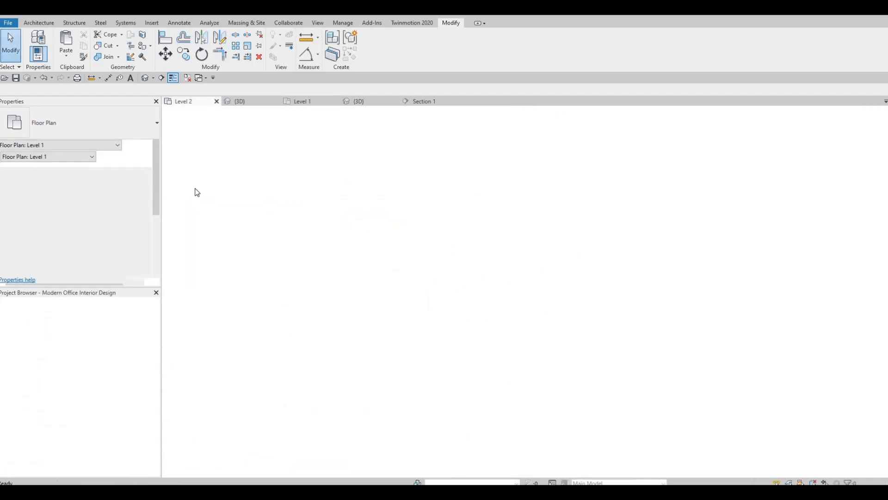
{"action": "double_click", "coordinate": [42, 310]}
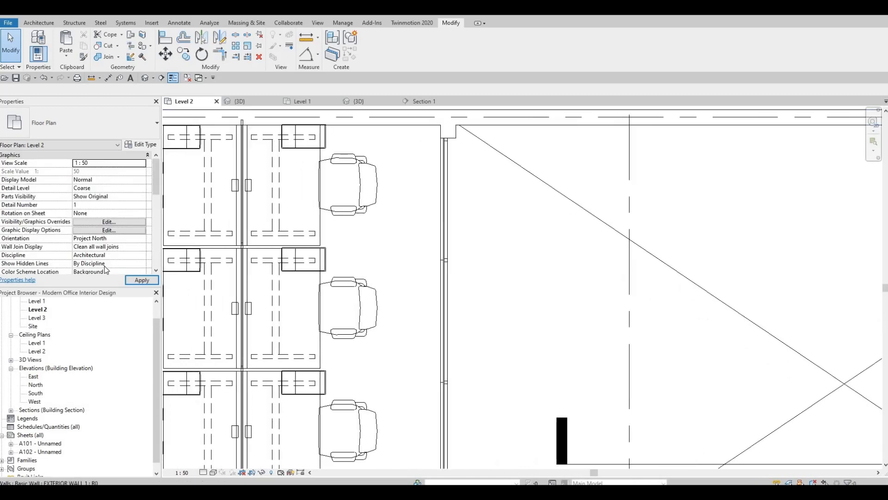
Step: Open the Level 1 floor plan and draw a building section through the lobby/reception, from outside grid F to just past grid E
{"action": "double_click", "coordinate": [36, 301]}
{"action": "scroll", "coordinate": [412, 268], "scroll_direction": "down", "scroll_amount": 3}
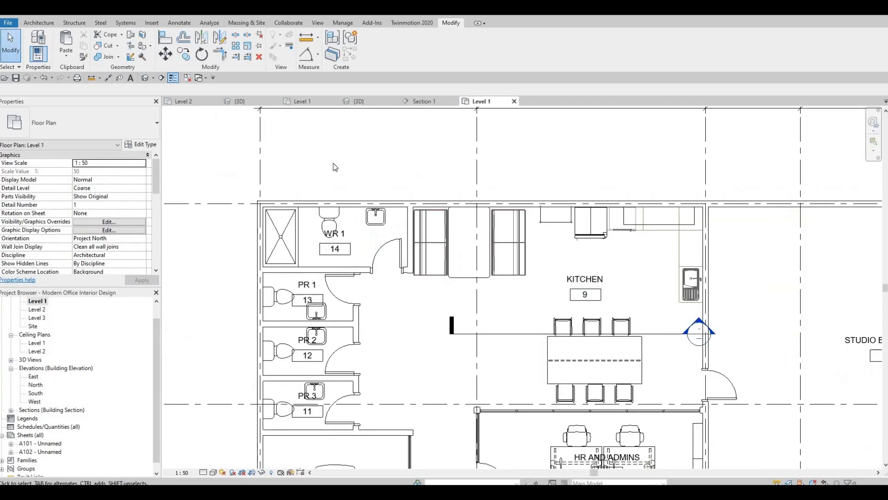
{"action": "scroll", "coordinate": [335, 167], "scroll_direction": "down", "scroll_amount": 3}
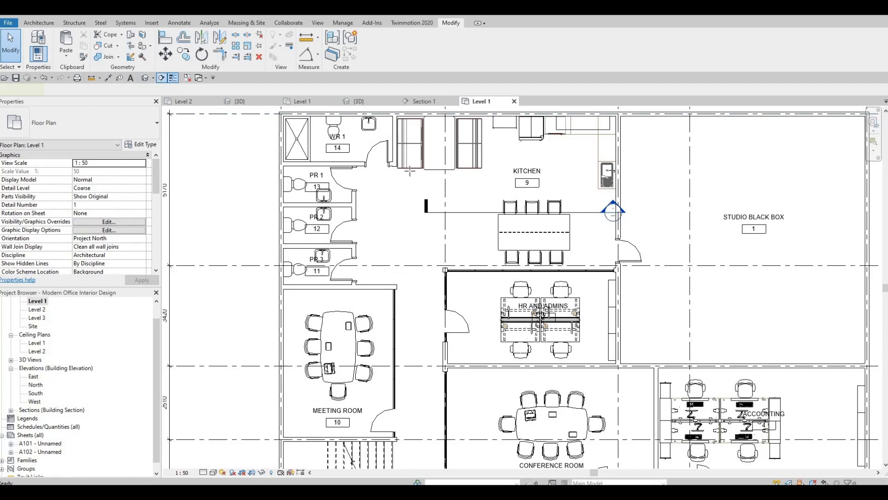
{"action": "scroll", "coordinate": [541, 240], "scroll_direction": "down", "scroll_amount": 1}
{"action": "middle_click_drag", "start_coordinate": [537, 394], "coordinate": [412, 188]}
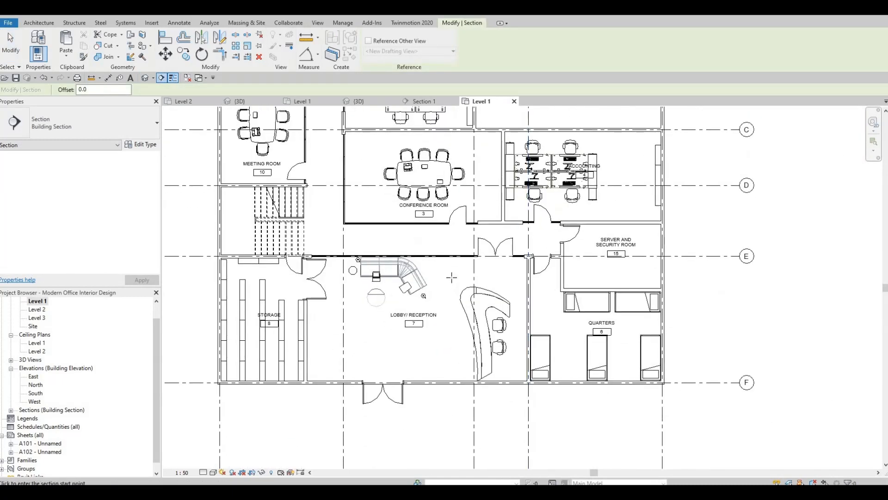
{"action": "left_click", "coordinate": [452, 407]}
{"action": "left_click", "coordinate": [451, 246]}
{"action": "key", "text": "Escape"}
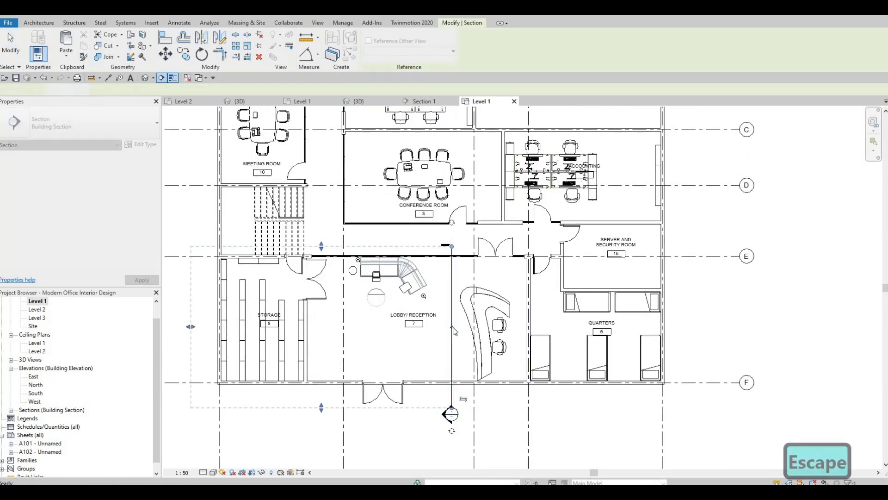
{"action": "key", "text": "Escape"}
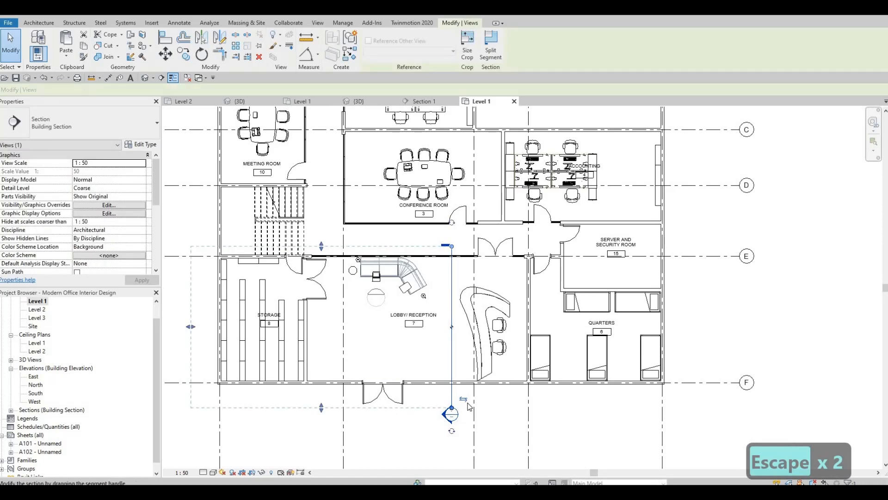
Step: Flip the lobby section to face the curved reception desk and shorten its view depth to just beyond the wall behind the desk
{"action": "left_click", "coordinate": [464, 400]}
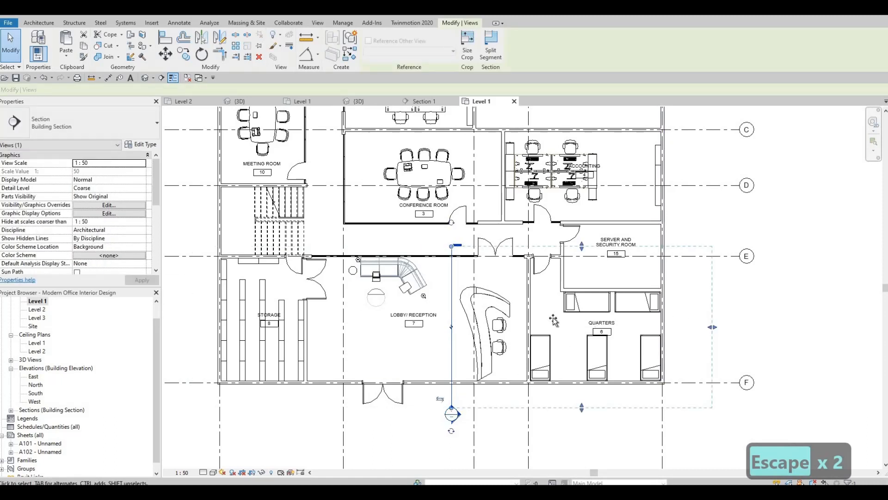
{"action": "left_click_drag", "start_coordinate": [554, 319], "coordinate": [539, 317]}
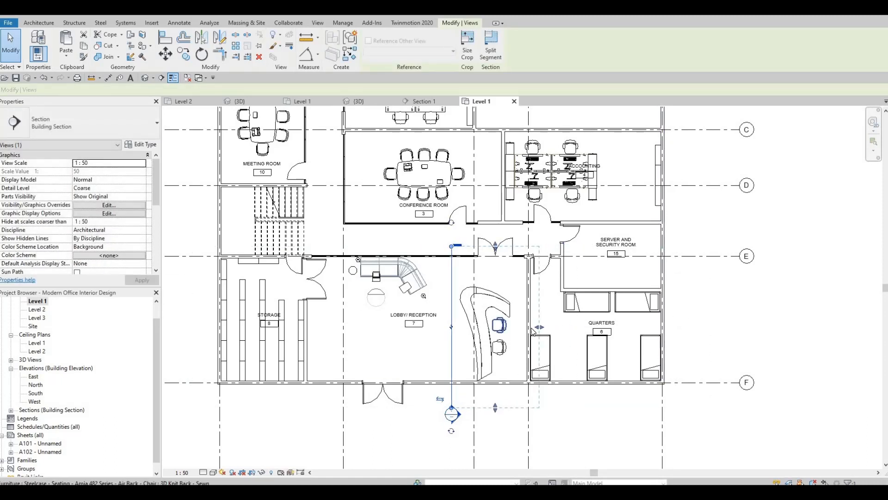
{"action": "key", "text": "Escape"}
{"action": "key", "text": "Escape"}
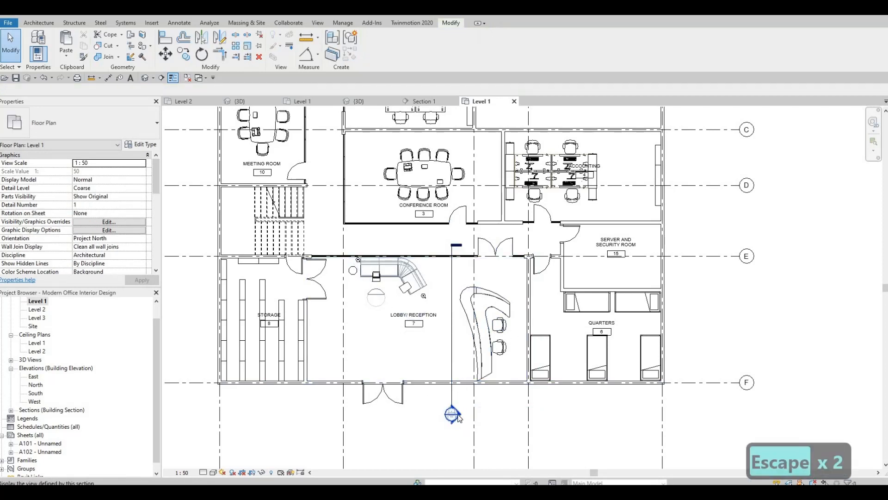
Step: Open the new lobby section's view and frame the Level 1 wall behind the reception desk
{"action": "double_click", "coordinate": [453, 414]}
{"action": "scroll", "coordinate": [534, 391], "scroll_direction": "down", "scroll_amount": 1}
{"action": "middle_click_drag", "start_coordinate": [534, 392], "coordinate": [484, 330]}
{"action": "scroll", "coordinate": [484, 331], "scroll_direction": "up", "scroll_amount": 2}
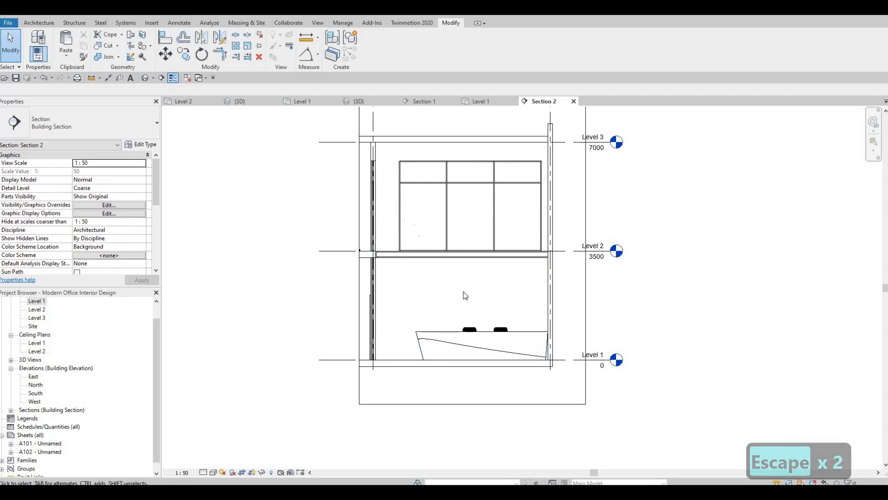
{"action": "scroll", "coordinate": [415, 289], "scroll_direction": "up", "scroll_amount": 1}
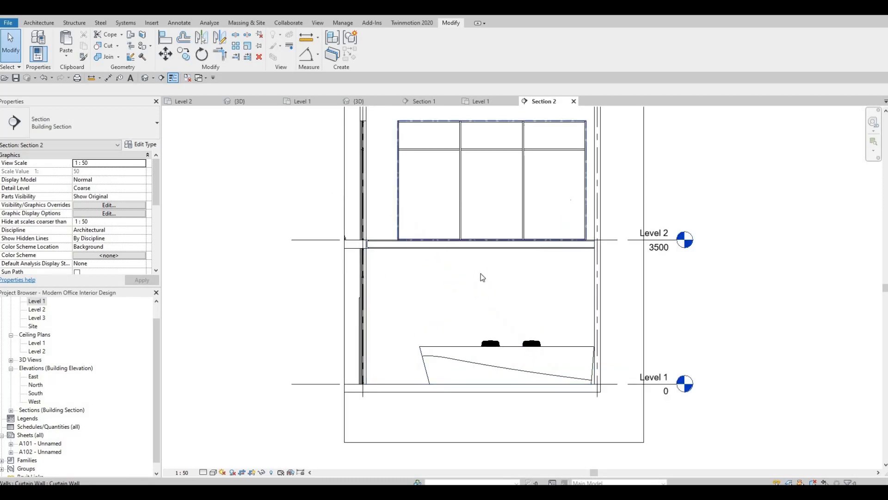
{"action": "left_click", "coordinate": [144, 46]}
{"action": "scroll", "coordinate": [205, 175], "scroll_direction": "up", "scroll_amount": 1}
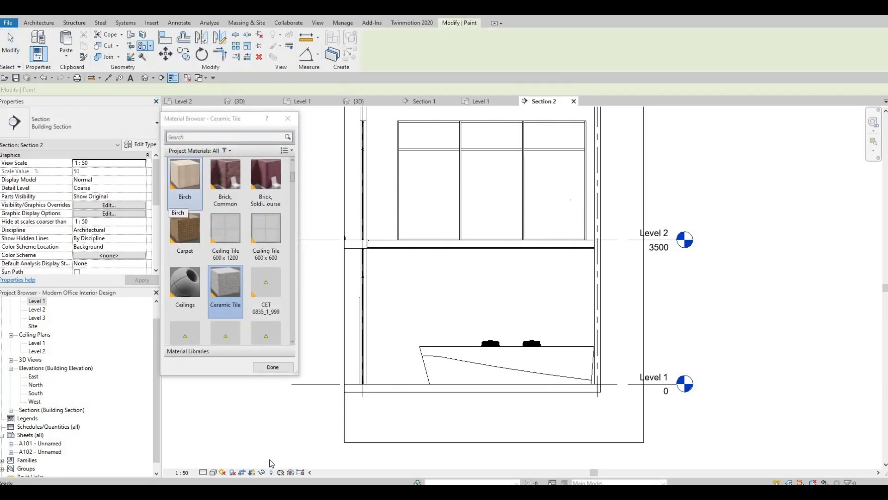
{"action": "key", "text": "Escape"}
{"action": "key", "text": "Escape"}
Step: Set the lobby section view to the Realistic visual style and Fine detail level
{"action": "left_click", "coordinate": [213, 473]}
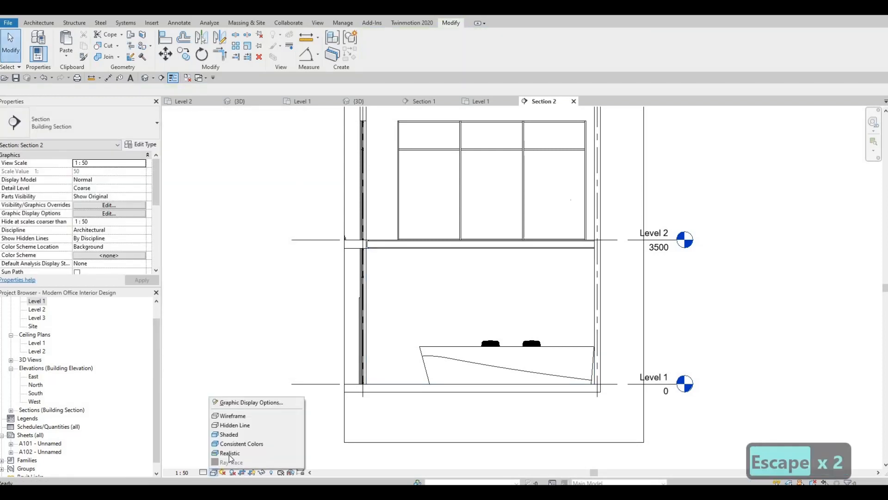
{"action": "left_click", "coordinate": [232, 451]}
{"action": "left_click", "coordinate": [203, 473]}
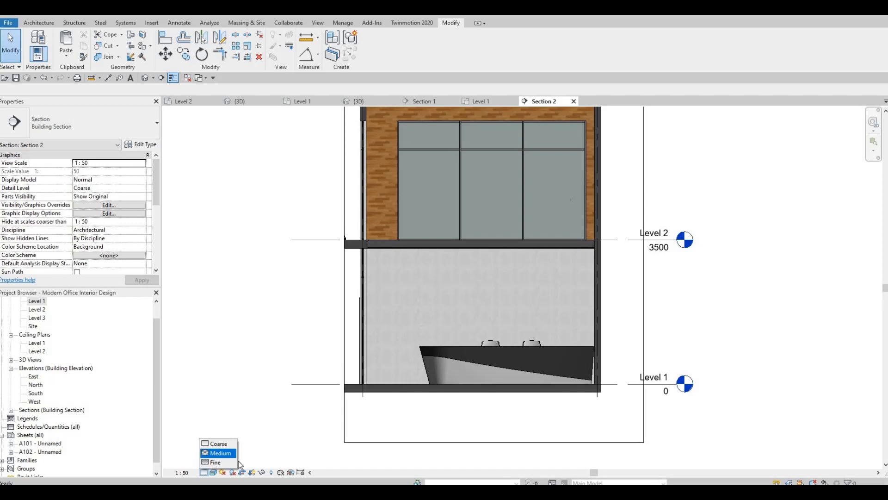
{"action": "left_click", "coordinate": [215, 463]}
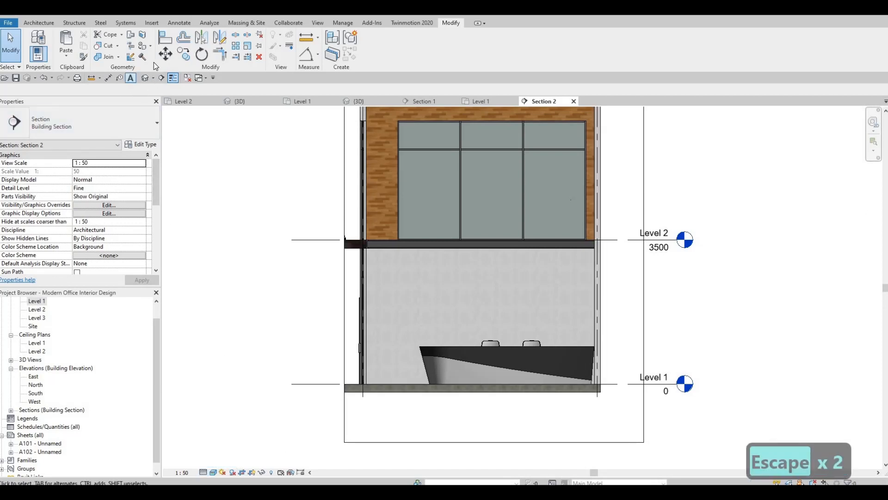
Step: Paint the Level 1 wall behind the reception desk with the Brick, Common material
{"action": "left_click", "coordinate": [130, 57]}
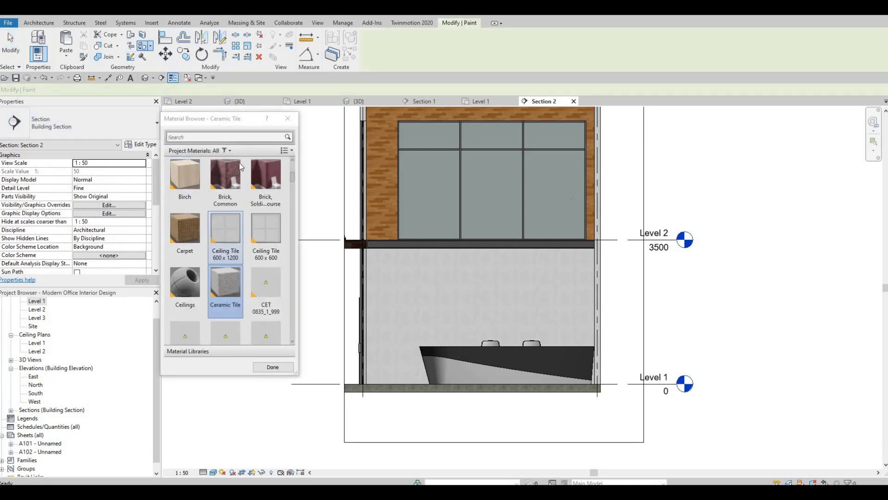
{"action": "left_click", "coordinate": [231, 178]}
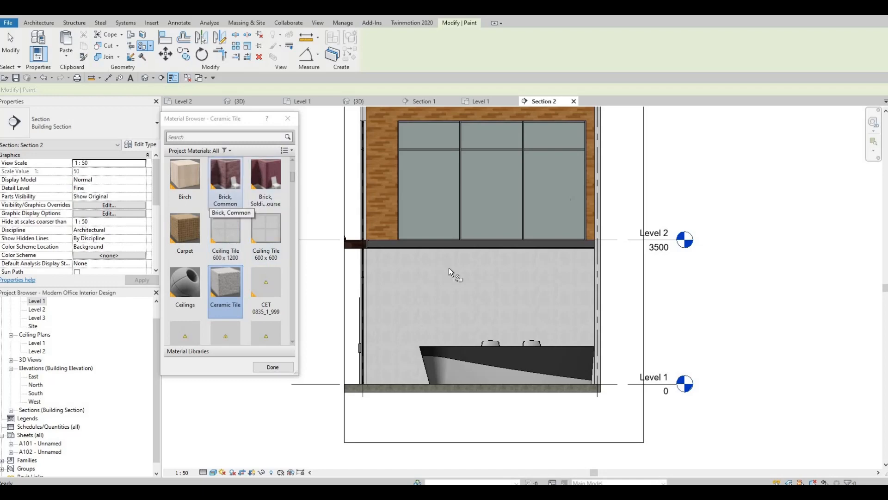
{"action": "left_click", "coordinate": [502, 278]}
{"action": "scroll", "coordinate": [503, 296], "scroll_direction": "up", "scroll_amount": 3}
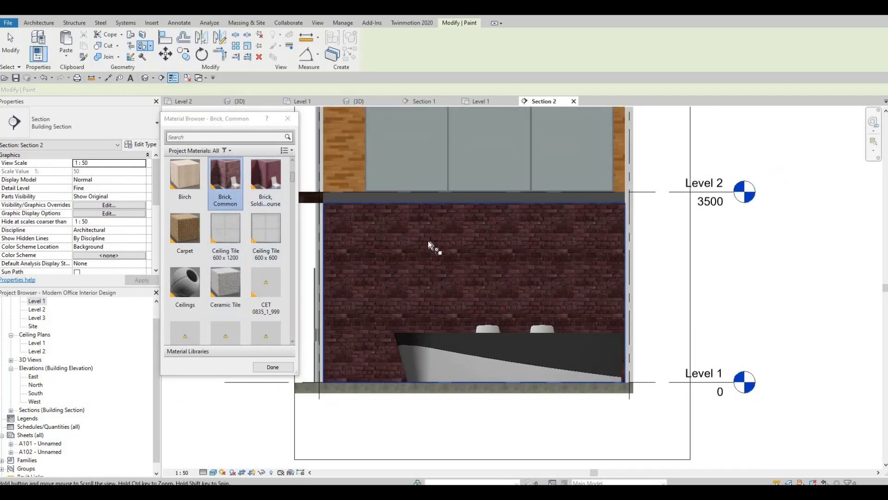
{"action": "scroll", "coordinate": [429, 245], "scroll_direction": "up", "scroll_amount": 2}
{"action": "scroll", "coordinate": [492, 241], "scroll_direction": "down", "scroll_amount": 3}
{"action": "key", "text": "Escape"}
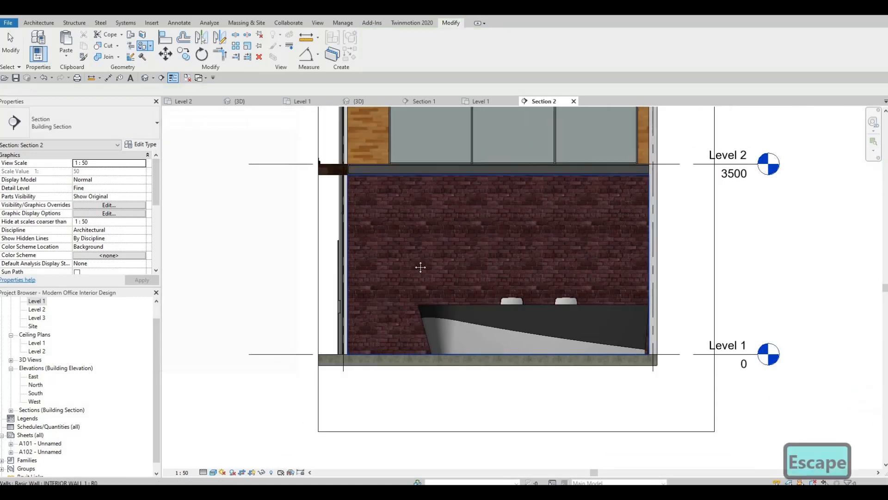
{"action": "key", "text": "Escape"}
{"action": "middle_click_drag", "start_coordinate": [430, 261], "coordinate": [355, 273]}
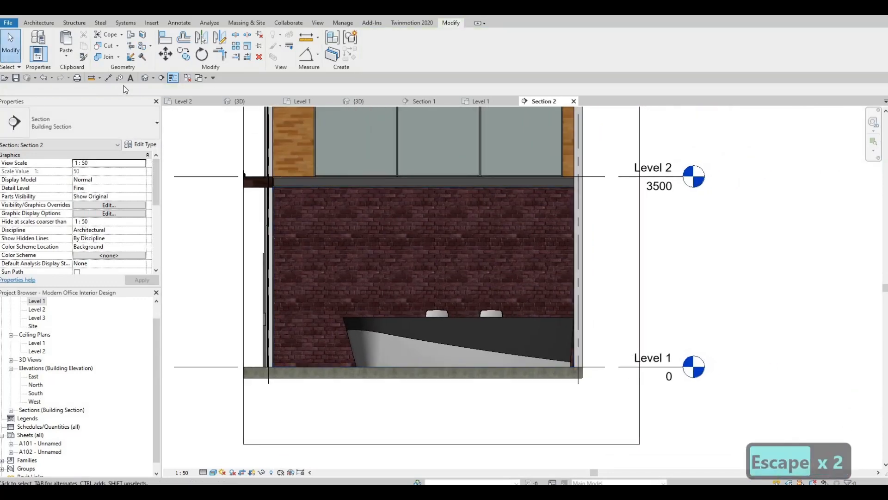
Step: Create an in-place model component in the Generic Models category with the default name
{"action": "left_click", "coordinate": [38, 23]}
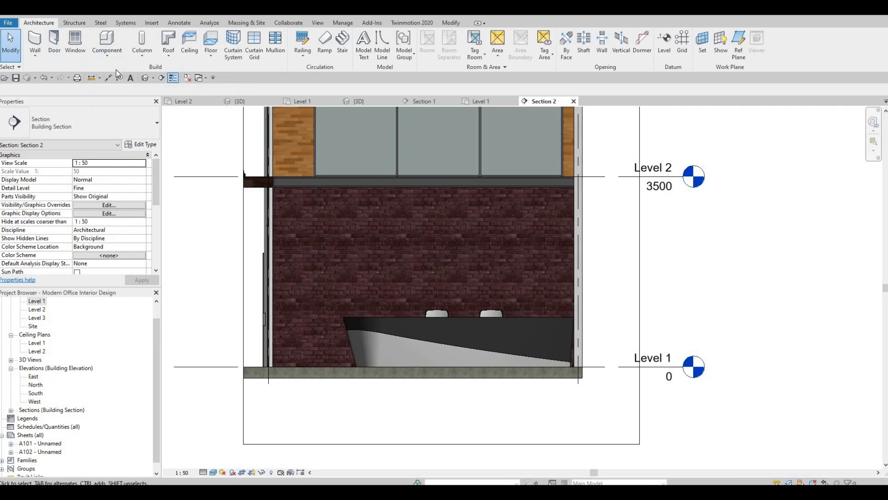
{"action": "left_click", "coordinate": [107, 53]}
{"action": "left_click", "coordinate": [123, 93]}
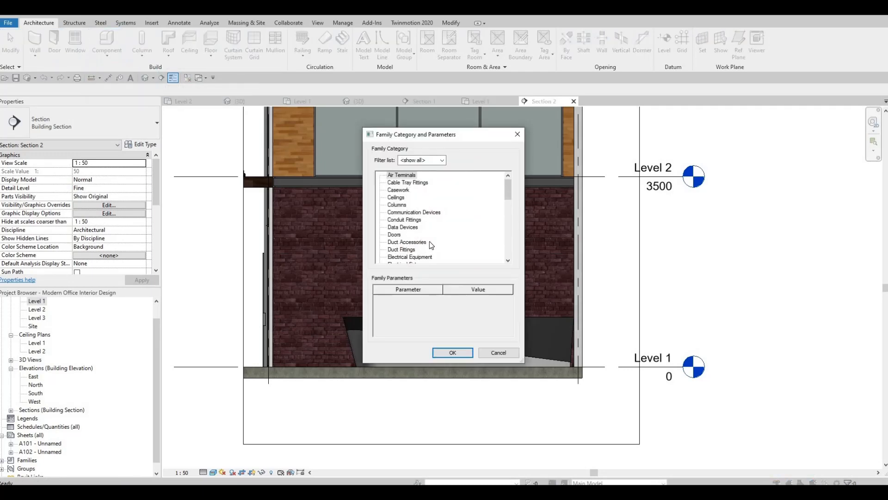
{"action": "scroll", "coordinate": [420, 247], "scroll_direction": "down", "scroll_amount": 3}
{"action": "scroll", "coordinate": [411, 243], "scroll_direction": "down", "scroll_amount": 1}
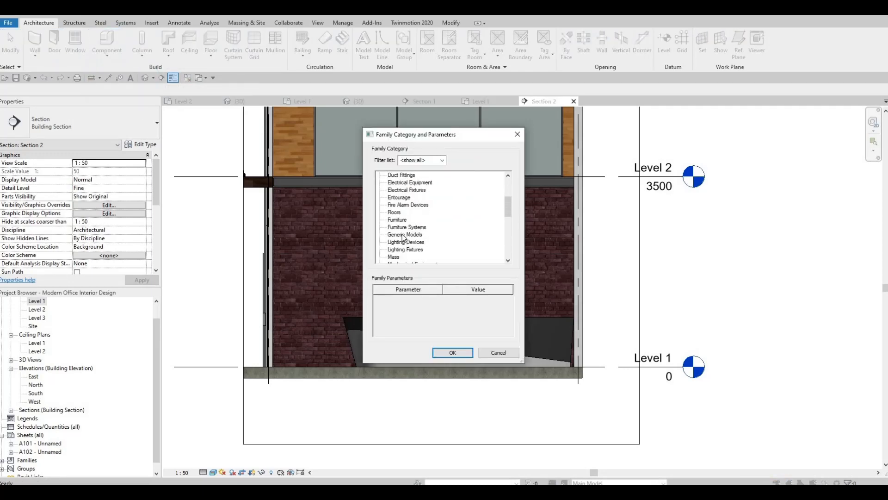
{"action": "left_click", "coordinate": [450, 354]}
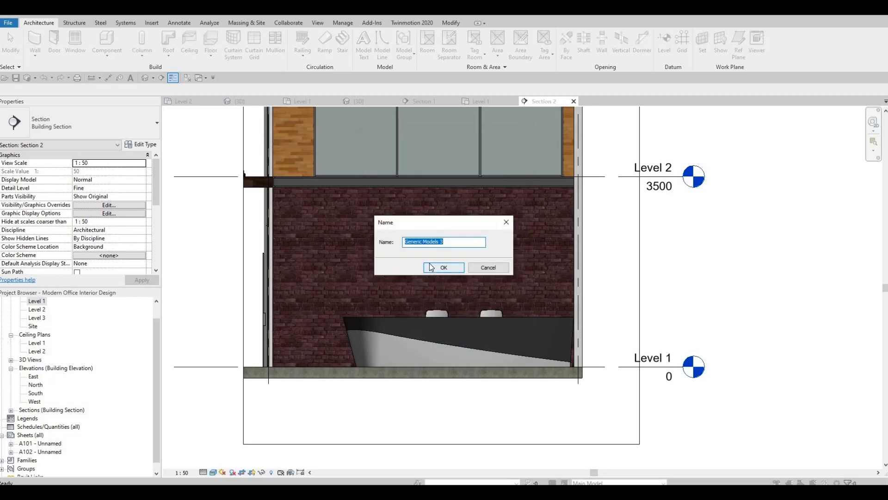
{"action": "left_click", "coordinate": [432, 267]}
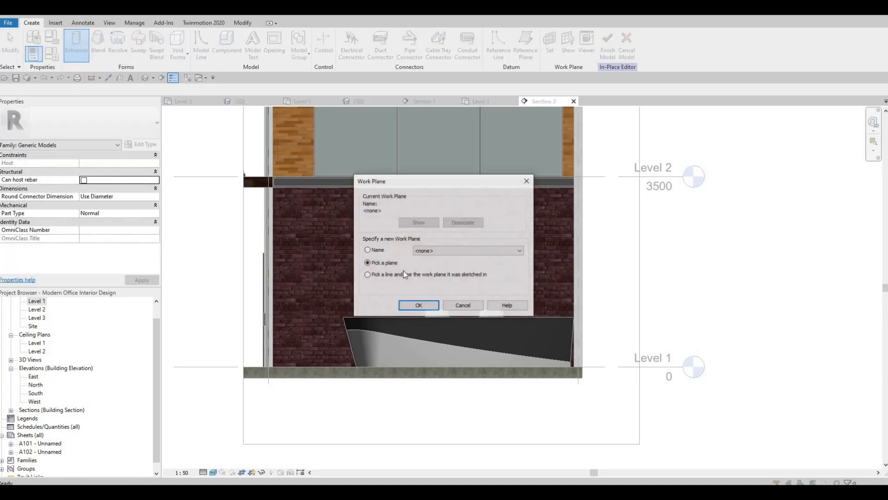
Step: Pick the brick wall as the extrusion's work plane and sketch a circle on it, centred above the two reception chairs
{"action": "left_click", "coordinate": [431, 306]}
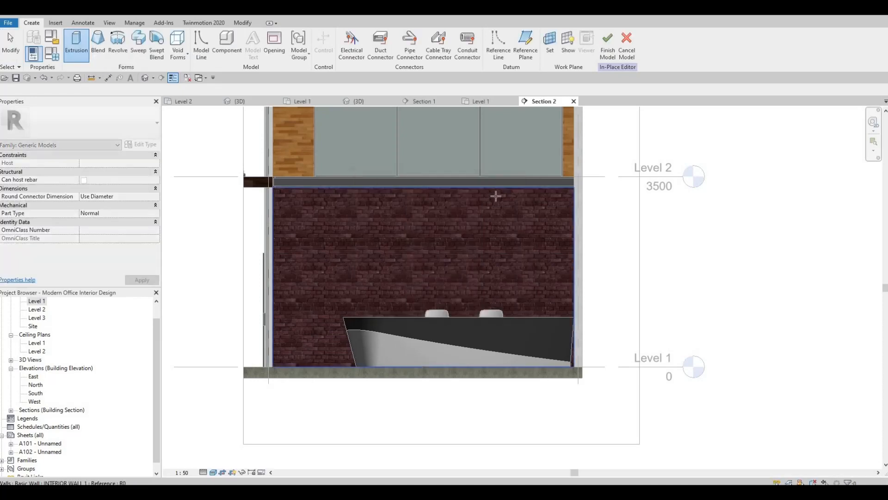
{"action": "left_click", "coordinate": [274, 166]}
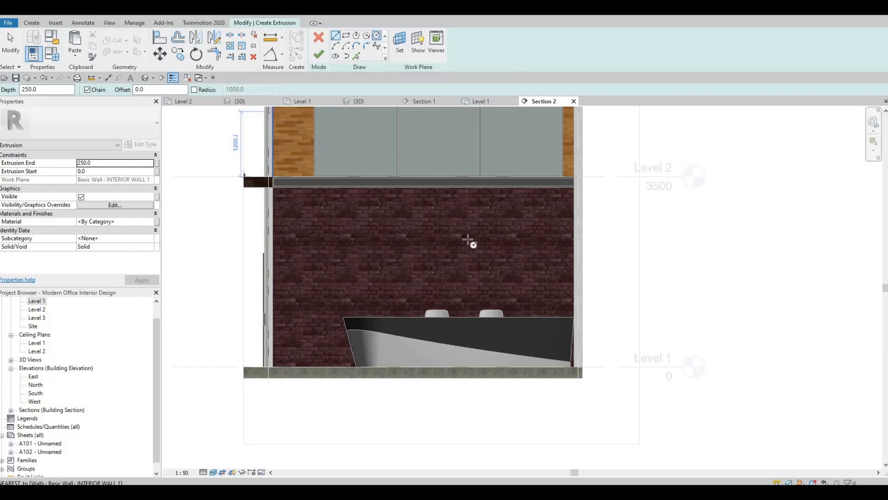
{"action": "scroll", "coordinate": [462, 246], "scroll_direction": "up", "scroll_amount": 2}
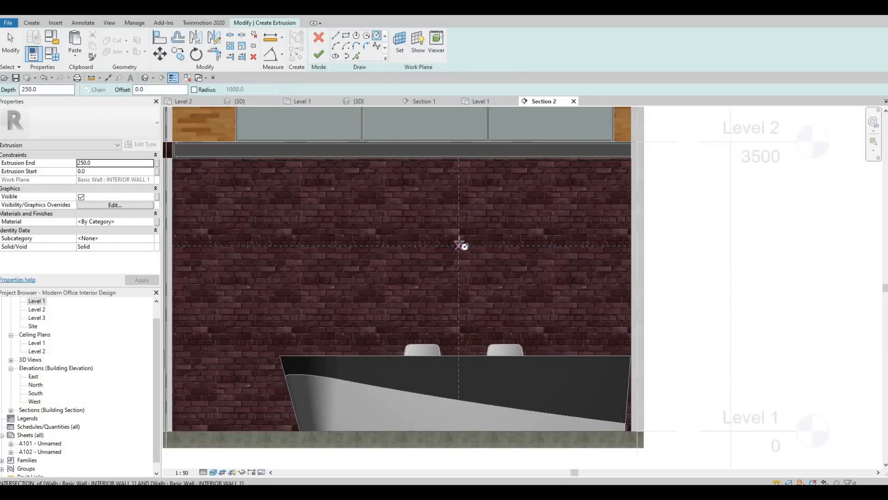
{"action": "left_click", "coordinate": [458, 239]}
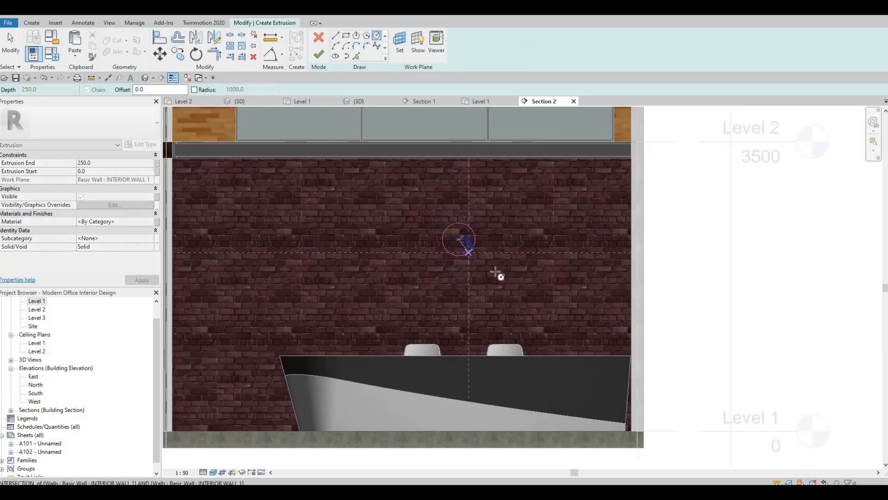
{"action": "left_click", "coordinate": [508, 239]}
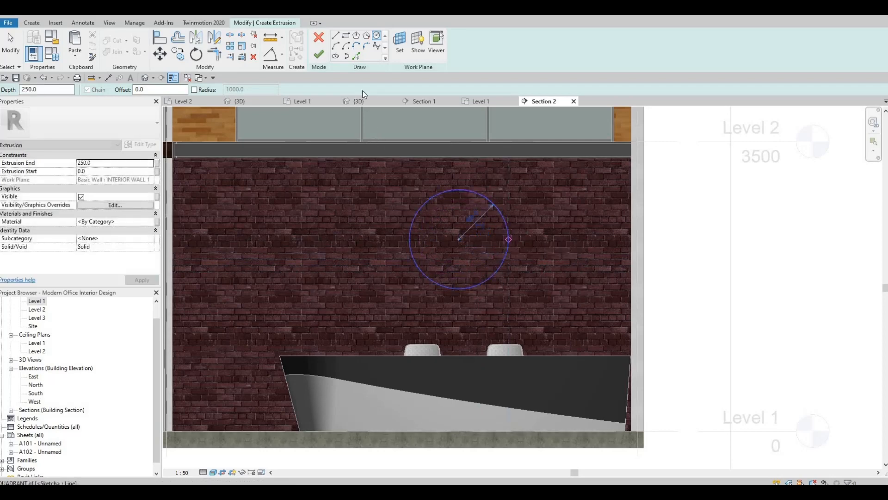
Step: Offset the sketched circle 50 mm outward to form a ring profile and finish the extrusion
{"action": "key", "text": "Escape"}
{"action": "key", "text": "Escape"}
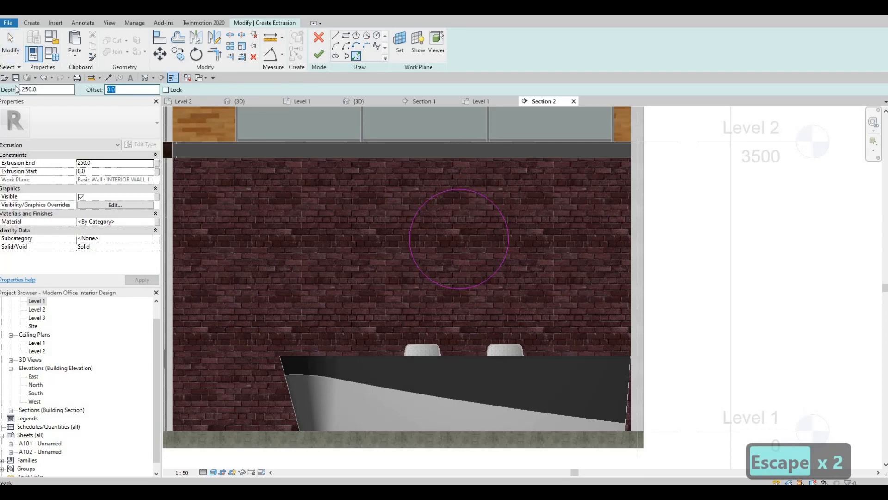
{"action": "type", "text": "50"}
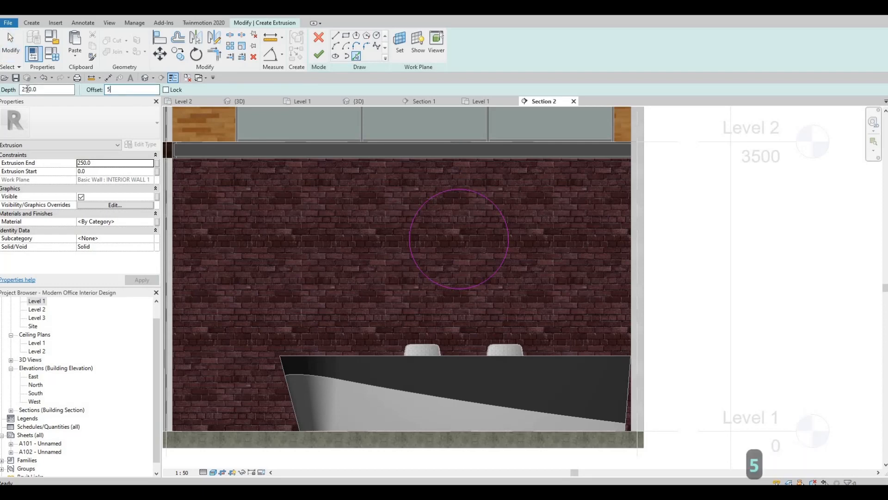
{"action": "left_click", "coordinate": [417, 197]}
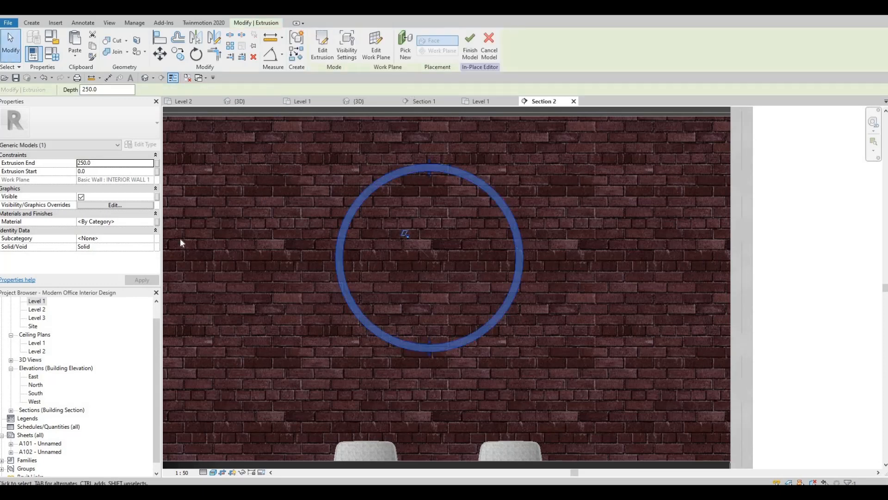
Step: Set the ring extrusion's end to 50 mm from the brick wall
{"action": "left_click", "coordinate": [101, 165]}
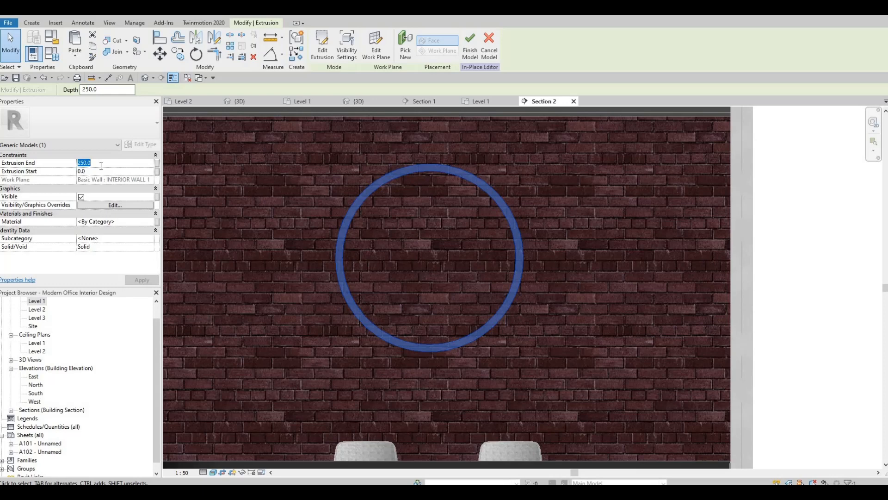
{"action": "type", "text": "50"}
{"action": "key", "text": "Return"}
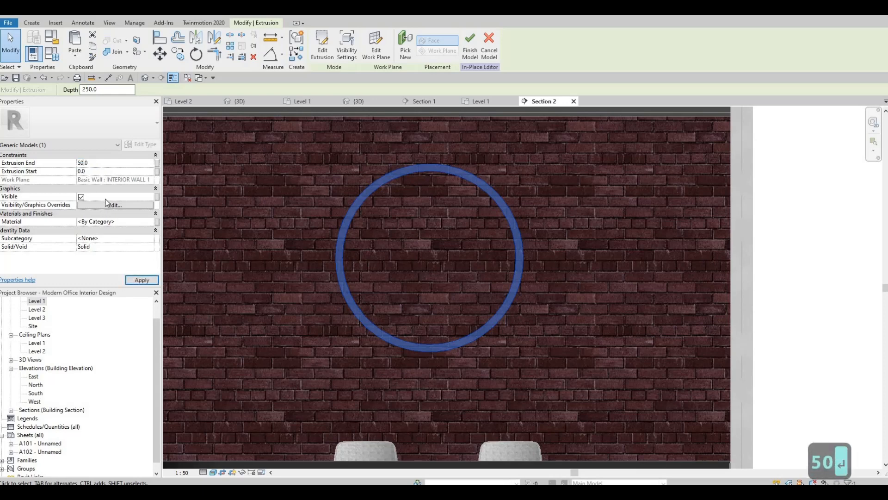
Step: Assign the Aluminum, Anodized Silver material to the ring extrusion and finish the in-place model
{"action": "left_click", "coordinate": [153, 223]}
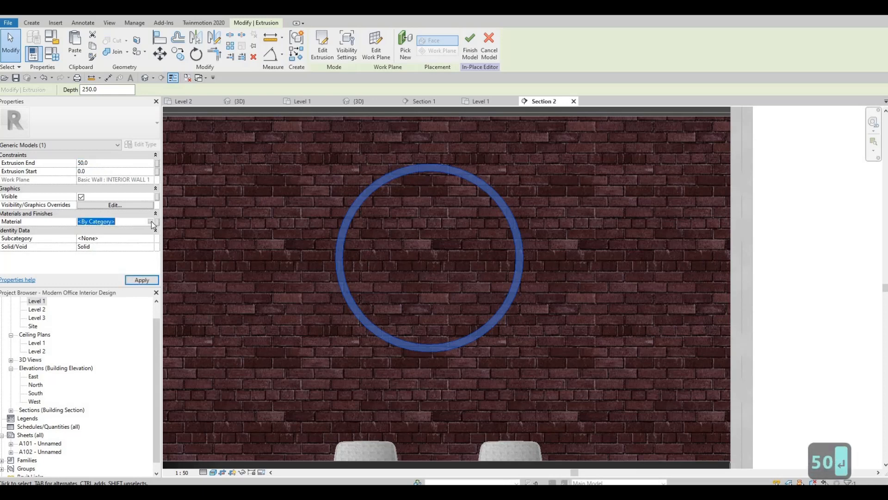
{"action": "left_click", "coordinate": [150, 222]}
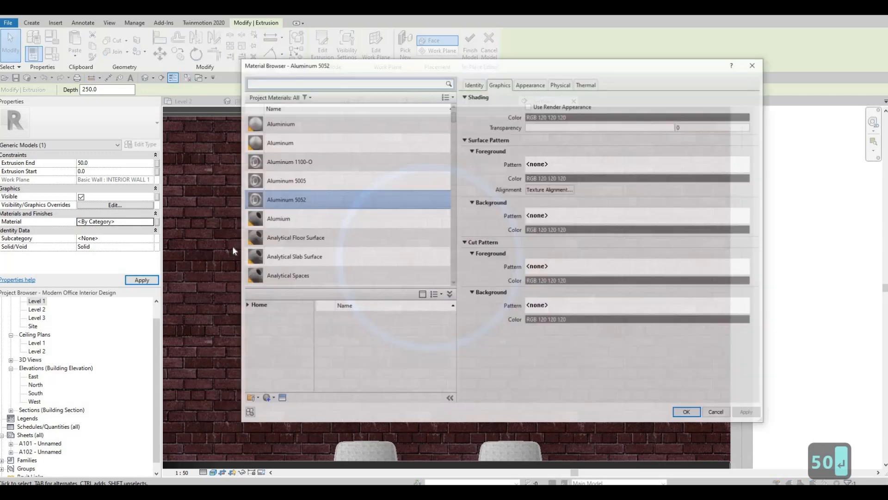
{"action": "left_click", "coordinate": [245, 306]}
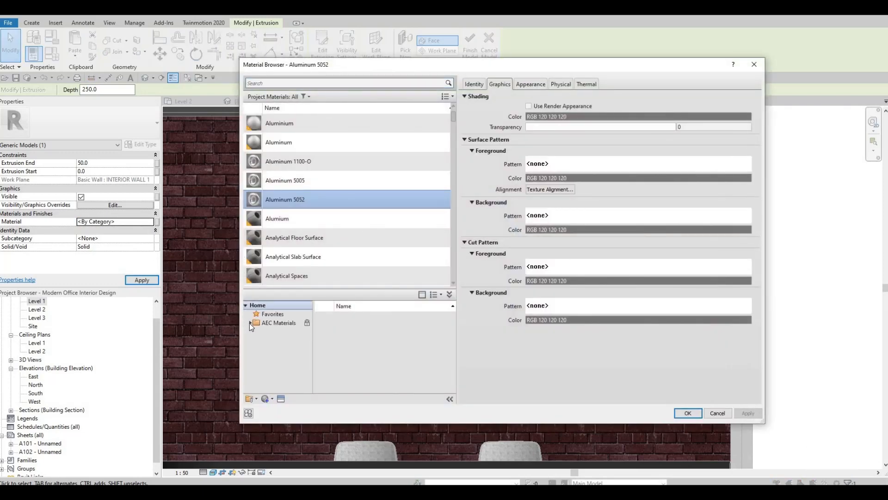
{"action": "left_click", "coordinate": [250, 323]}
{"action": "scroll", "coordinate": [280, 365], "scroll_direction": "down", "scroll_amount": 4}
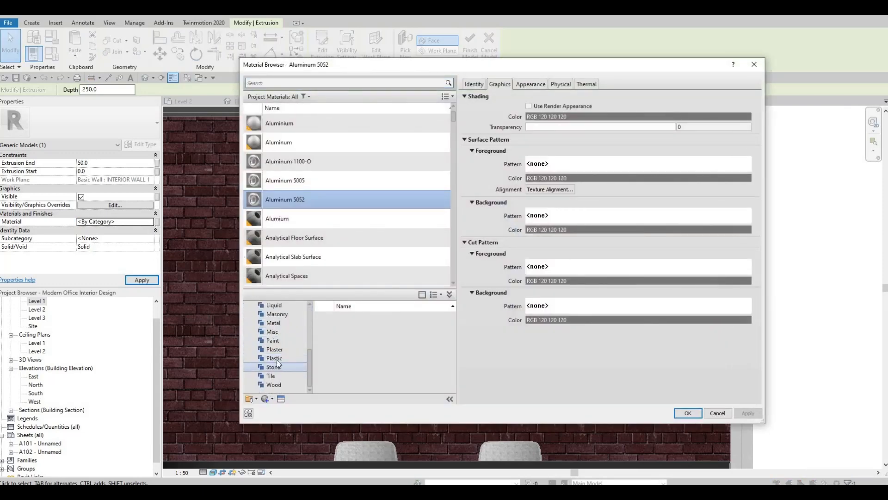
{"action": "left_click", "coordinate": [276, 326]}
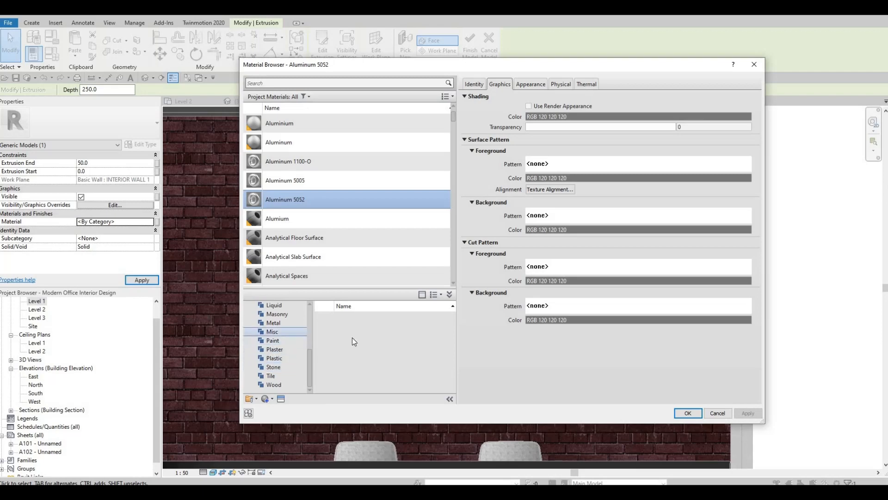
{"action": "scroll", "coordinate": [403, 360], "scroll_direction": "up", "scroll_amount": 2}
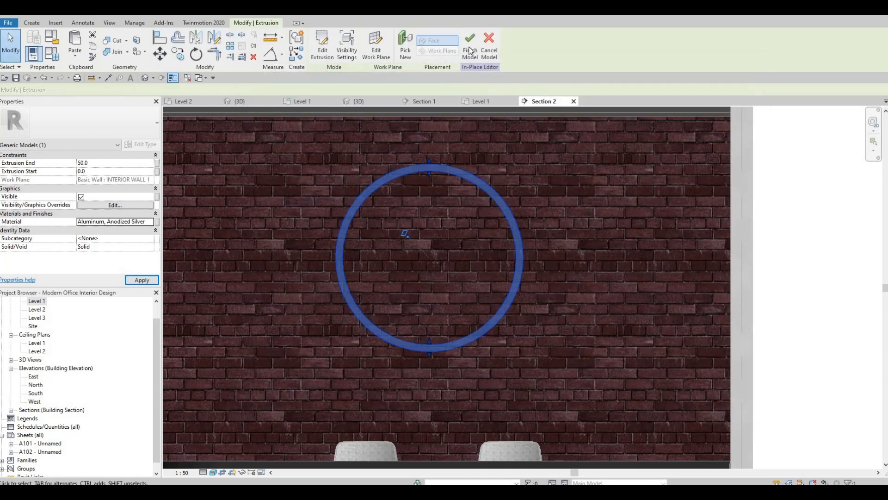
{"action": "left_click", "coordinate": [469, 51]}
{"action": "key", "text": "Escape"}
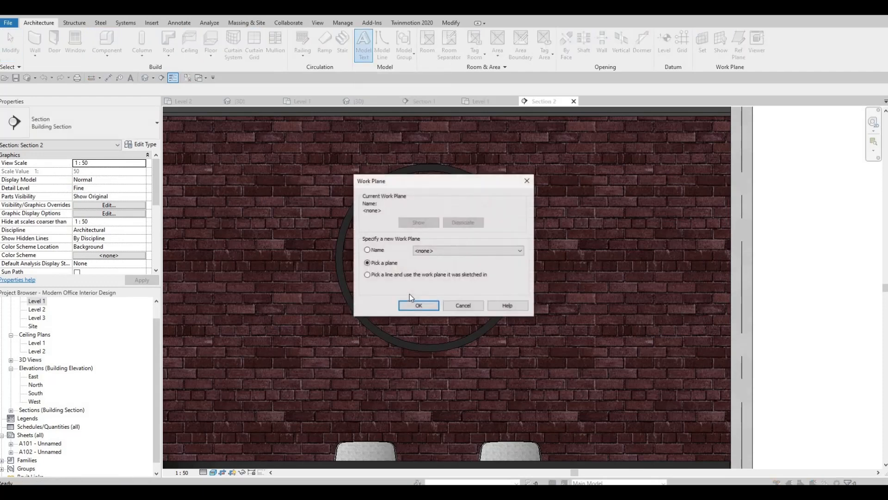
Step: Try to place the model text "ACD" inside the ring, picking its work plane in the section view
{"action": "left_click", "coordinate": [419, 305]}
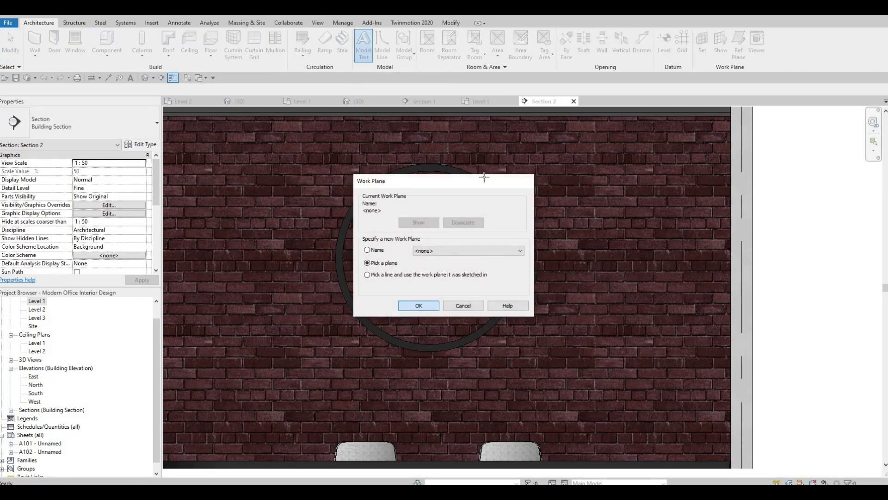
{"action": "scroll", "coordinate": [500, 136], "scroll_direction": "down", "scroll_amount": 2}
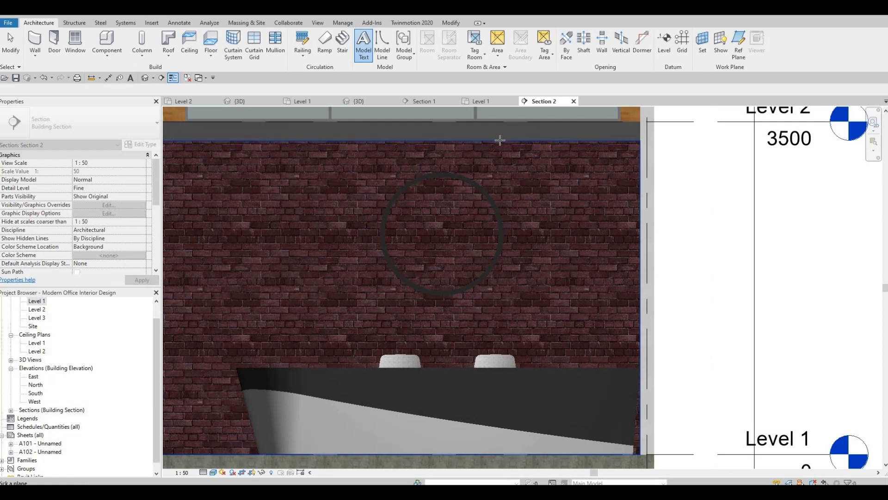
{"action": "left_click", "coordinate": [449, 175]}
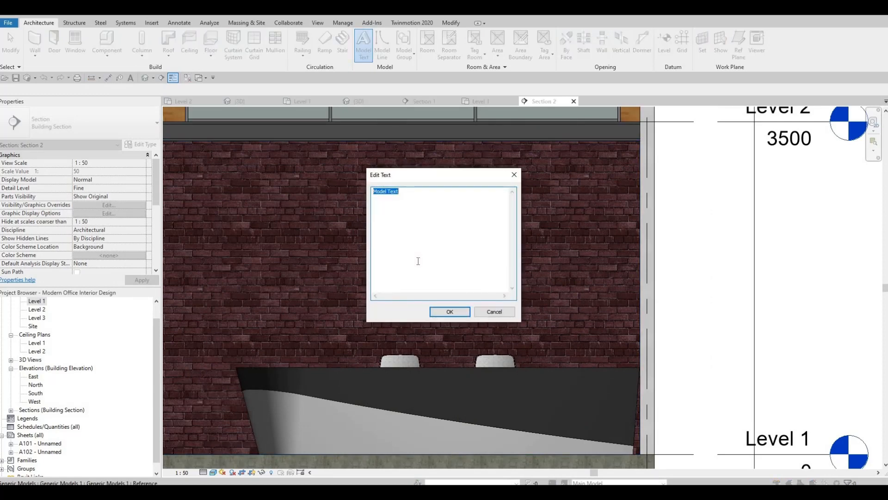
{"action": "type", "text": "ACD"}
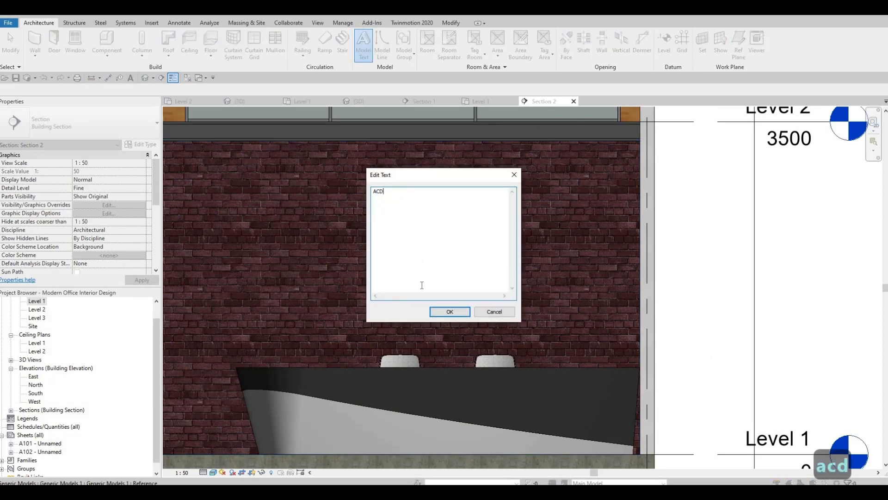
{"action": "left_click", "coordinate": [450, 312]}
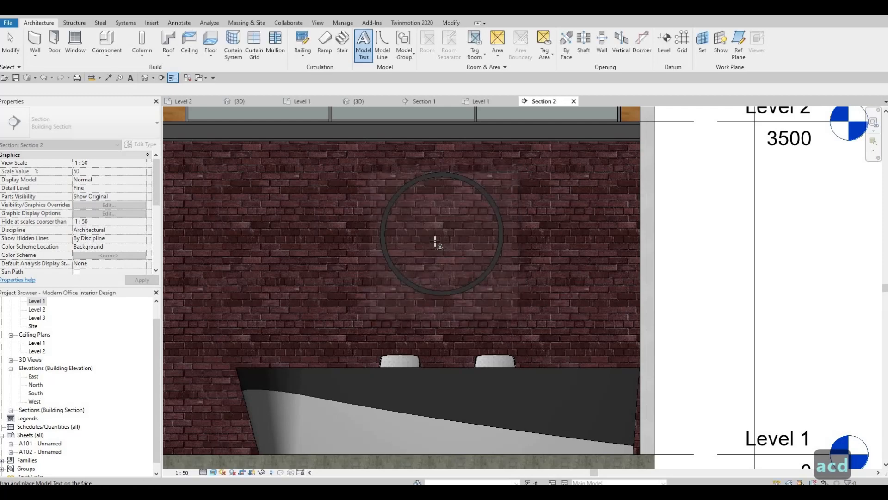
{"action": "left_click", "coordinate": [448, 247]}
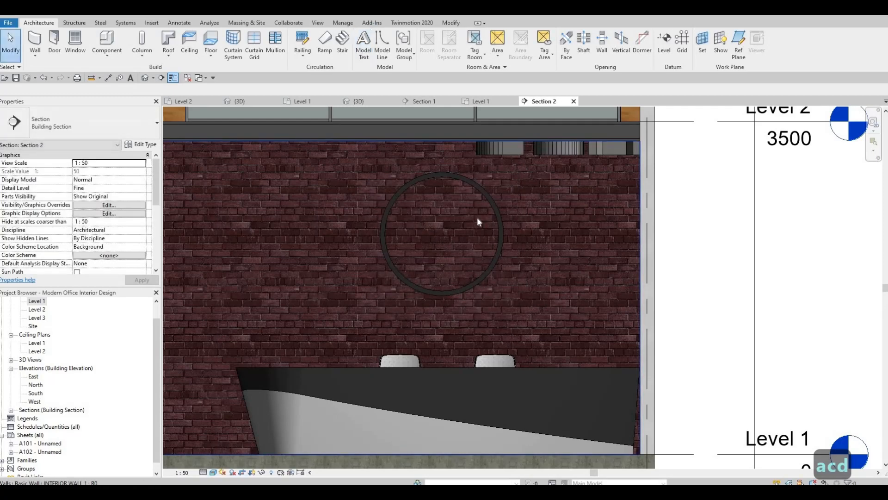
Step: Delete the misplaced ACD model text at the upper edge of the brick wall
{"action": "key", "text": "Escape"}
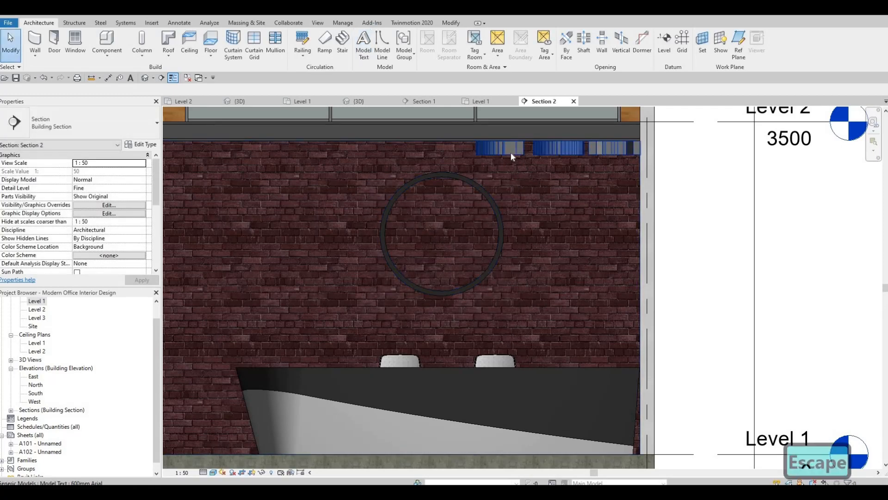
{"action": "left_click", "coordinate": [487, 169]}
{"action": "key", "text": "Delete"}
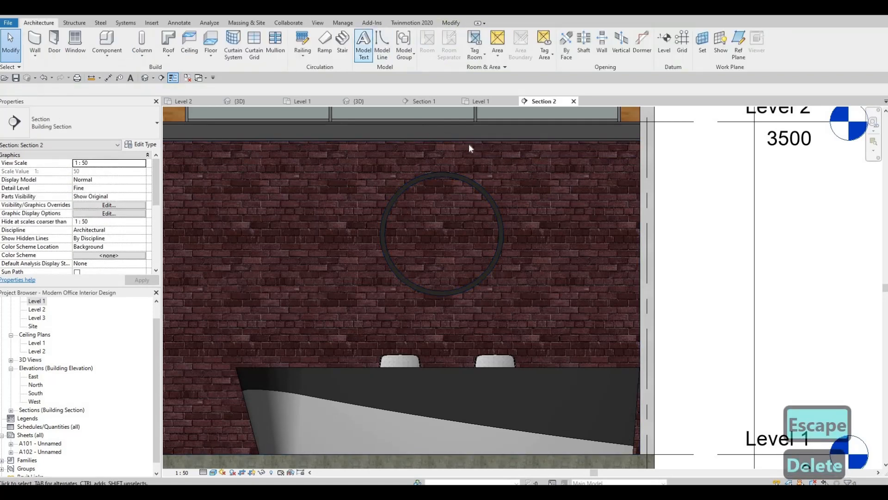
Step: Try the model text "ACD" again, picking the whole brick wall outline as the work plane
{"action": "left_click", "coordinate": [418, 308]}
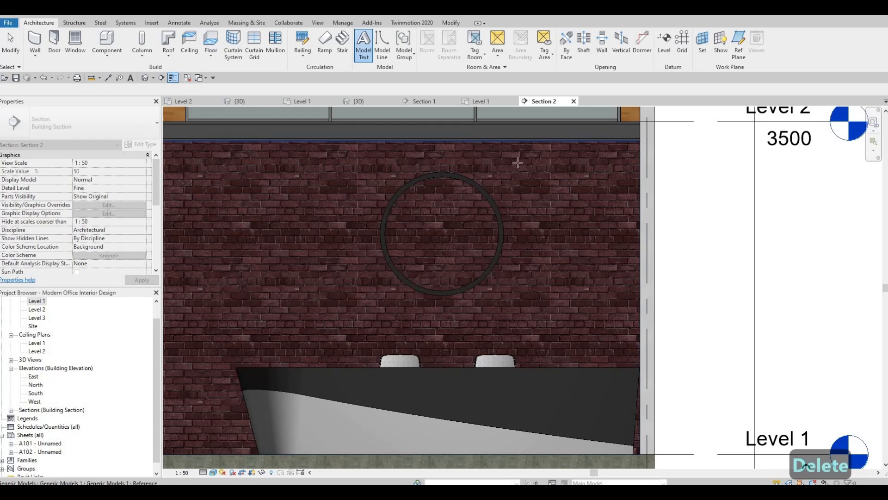
{"action": "key", "text": "Tab"}
{"action": "scroll", "coordinate": [332, 264], "scroll_direction": "down", "scroll_amount": 2}
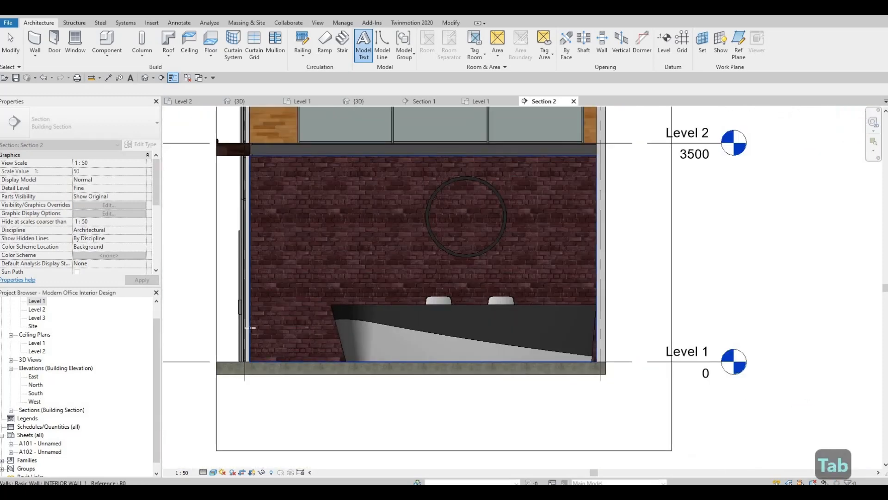
{"action": "left_click", "coordinate": [282, 157]}
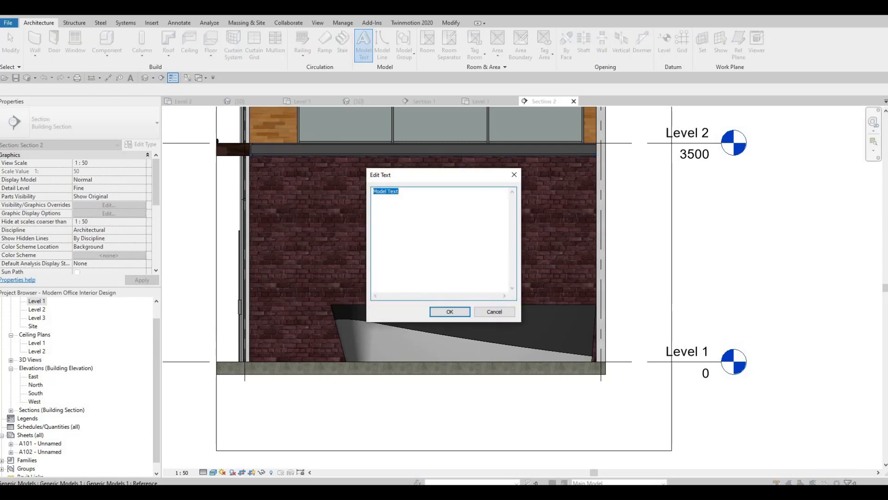
{"action": "type", "text": "ACD"}
{"action": "left_click", "coordinate": [449, 310]}
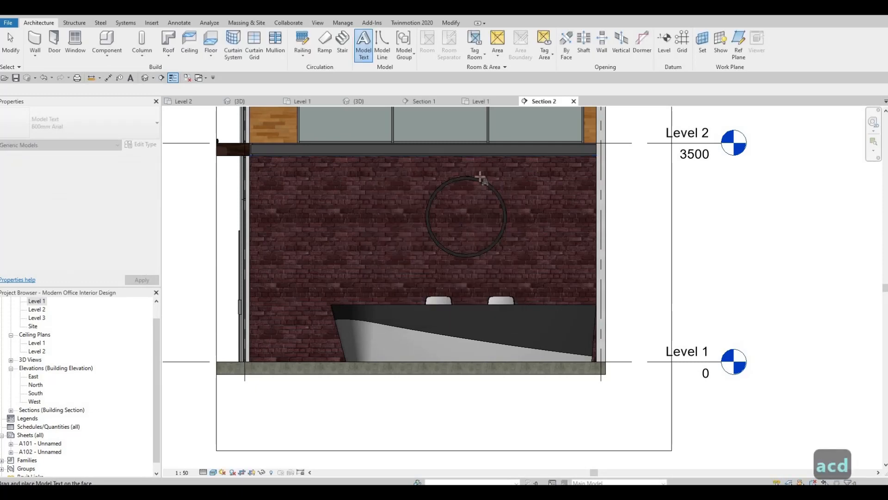
{"action": "scroll", "coordinate": [481, 178], "scroll_direction": "down", "scroll_amount": 1}
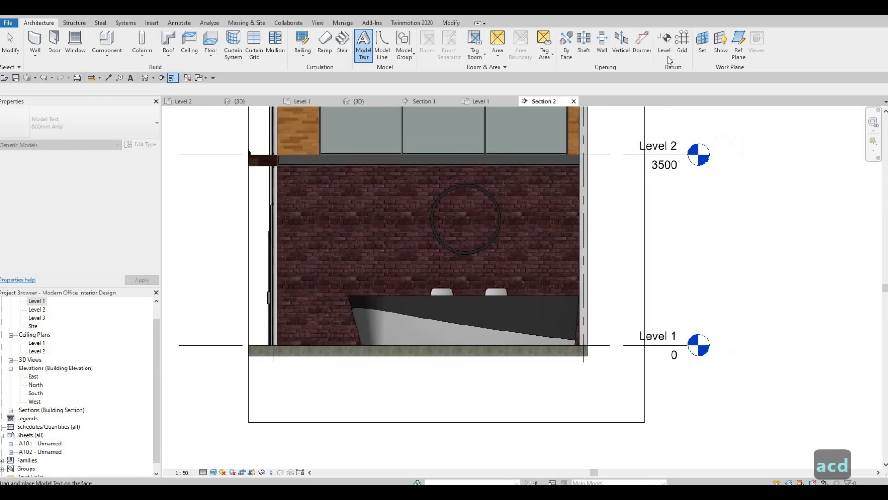
Step: Try to reset the work plane by picking the brick wall's upper edge, and leave the command
{"action": "left_click", "coordinate": [720, 42]}
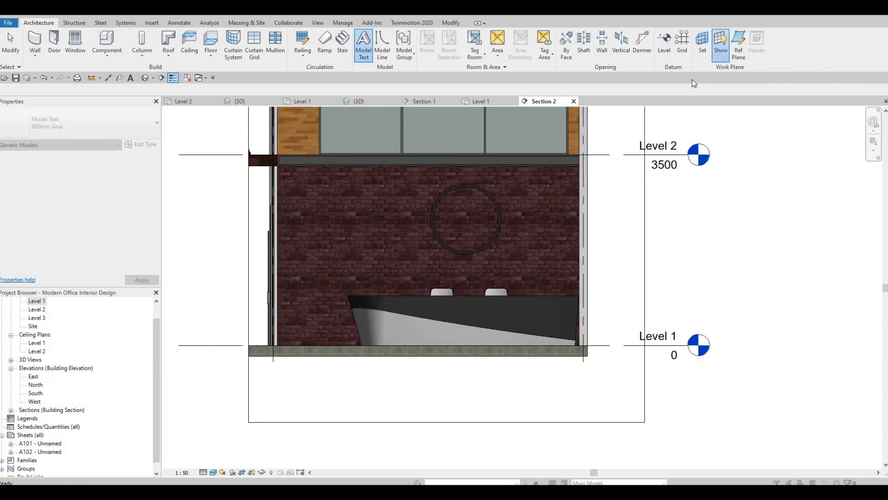
{"action": "scroll", "coordinate": [492, 197], "scroll_direction": "up", "scroll_amount": 3}
{"action": "left_click", "coordinate": [466, 272]}
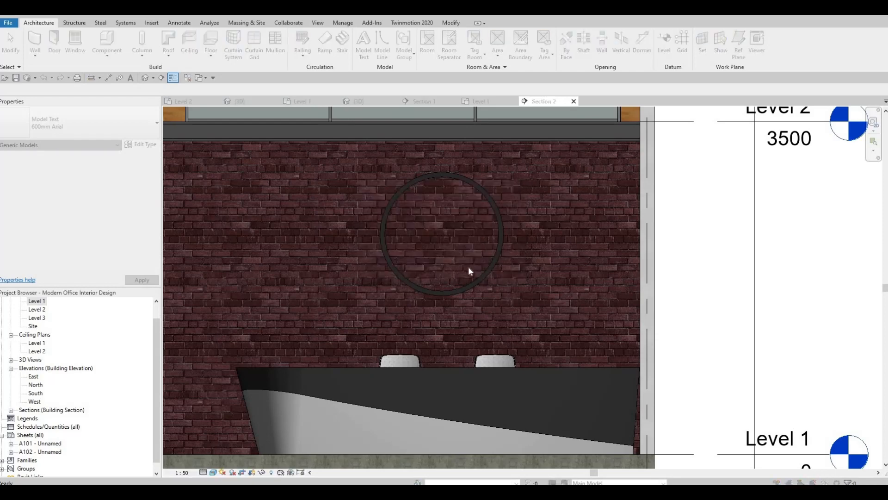
{"action": "key", "text": "Return"}
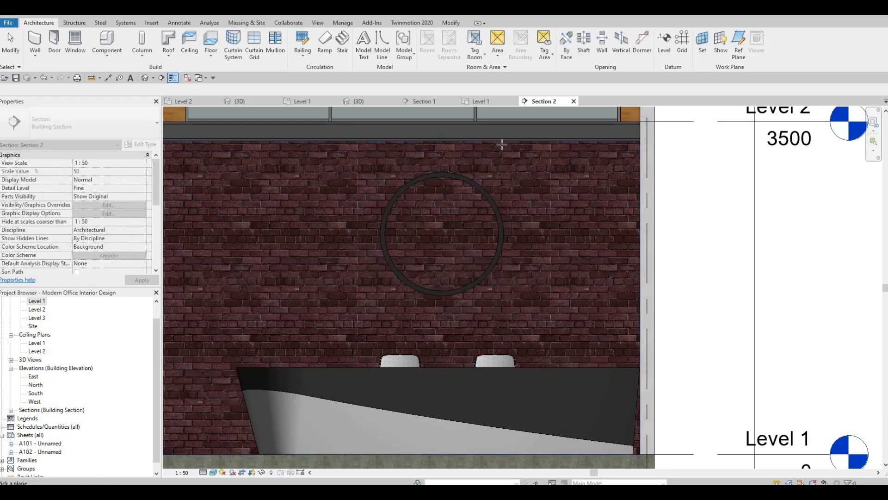
{"action": "left_click", "coordinate": [508, 144]}
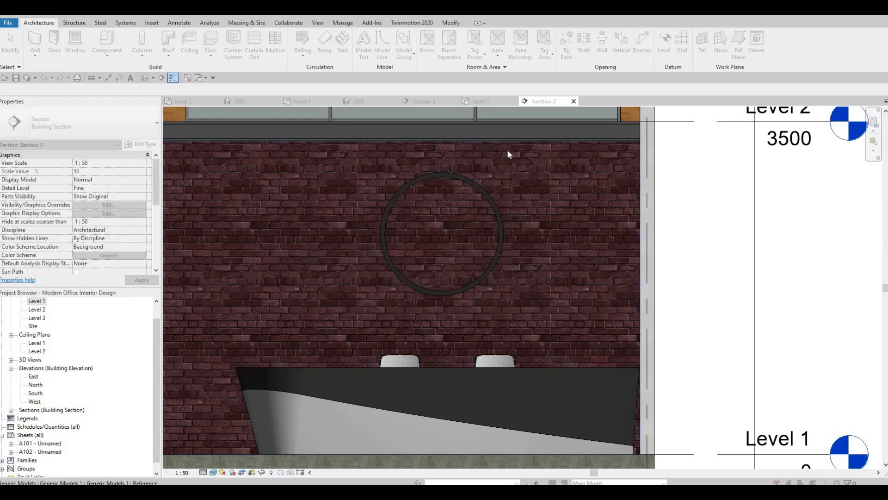
{"action": "key", "text": "Escape"}
{"action": "key", "text": "Escape"}
{"action": "key", "text": "Escape"}
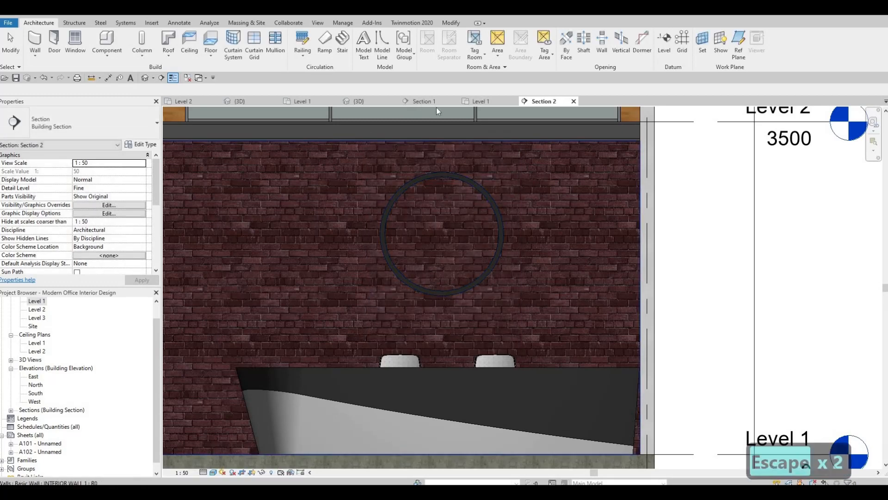
Step: Close the furniture project's 3D view and show the office building in 3D, framed on the brick wall behind the reception desk
{"action": "left_click", "coordinate": [364, 102]}
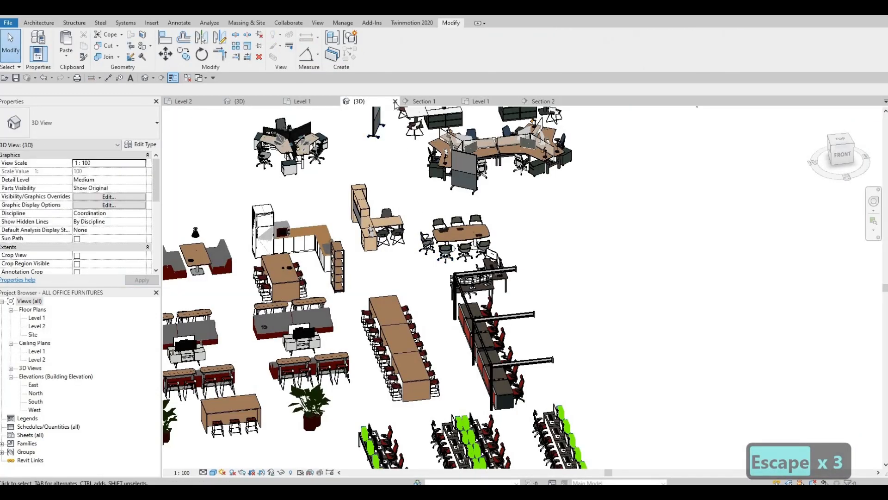
{"action": "left_click", "coordinate": [246, 99]}
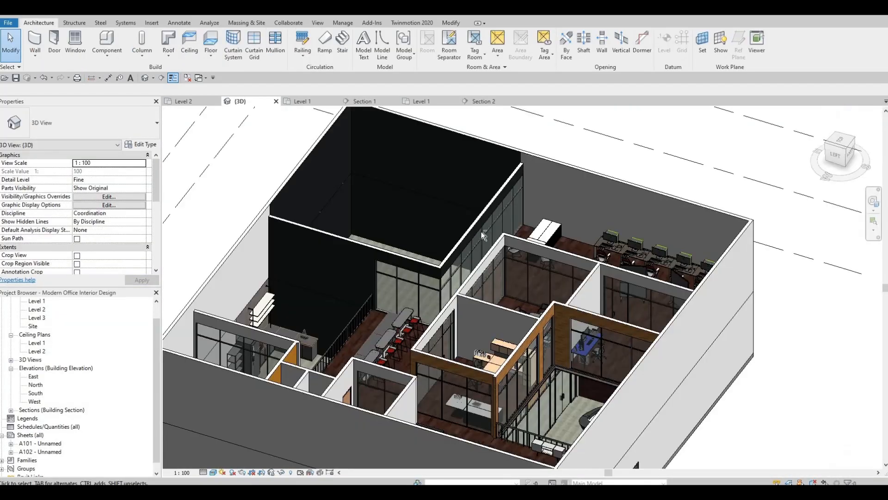
{"action": "middle_click_drag", "start_coordinate": [552, 219], "coordinate": [642, 266], "text": "shift"}
{"action": "scroll", "coordinate": [643, 266], "scroll_direction": "up", "scroll_amount": 2}
{"action": "middle_click_drag", "start_coordinate": [597, 346], "coordinate": [491, 76], "text": "shift"}
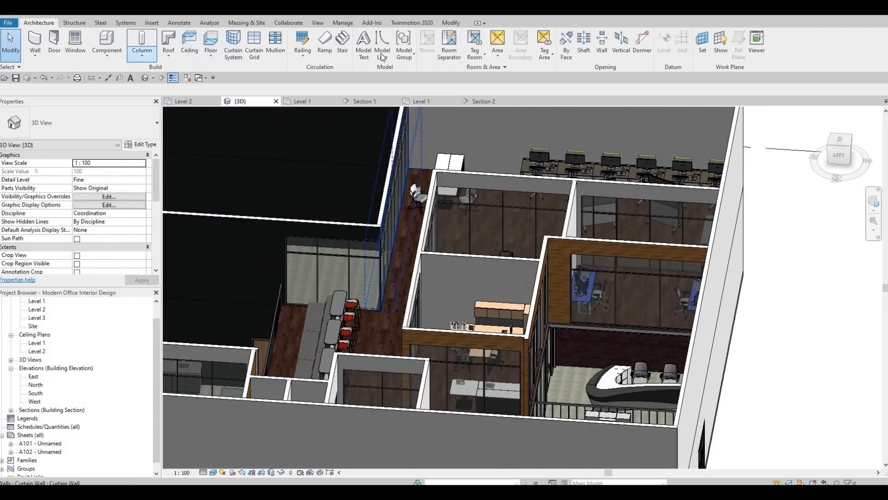
Step: Try to create the model text "ACD" from the building's 3D view
{"action": "left_click", "coordinate": [363, 58]}
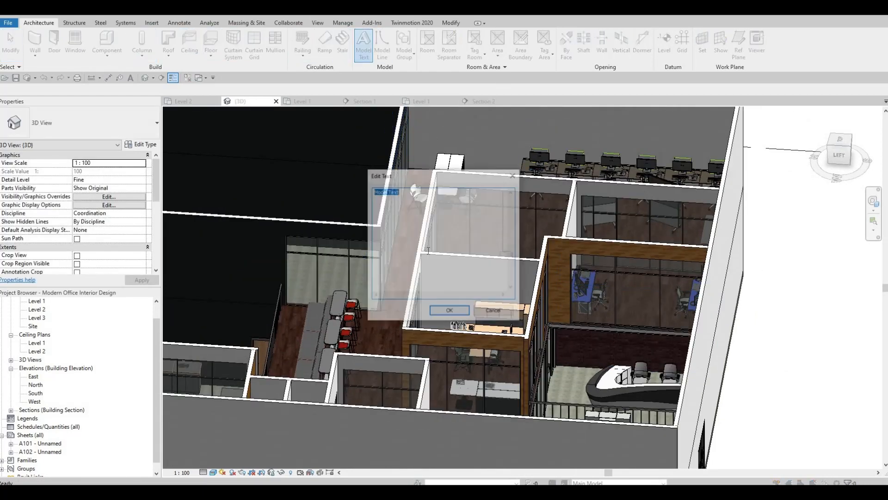
{"action": "type", "text": "ACD"}
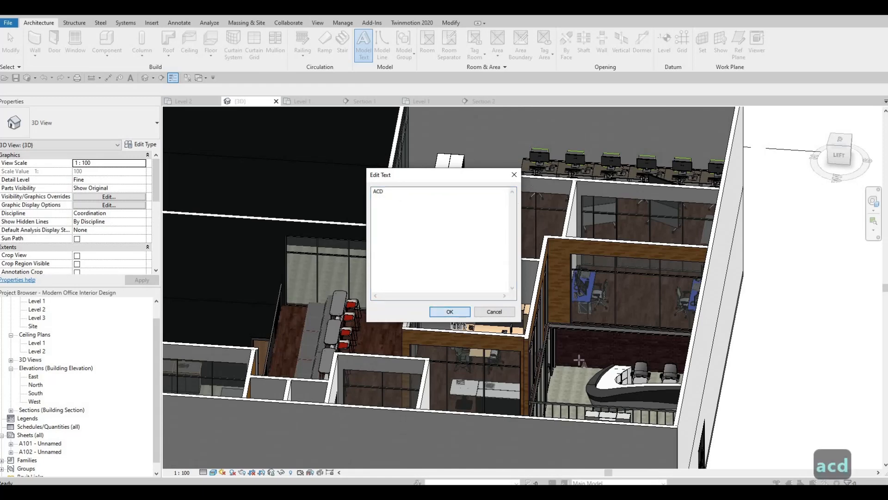
{"action": "left_click", "coordinate": [449, 313]}
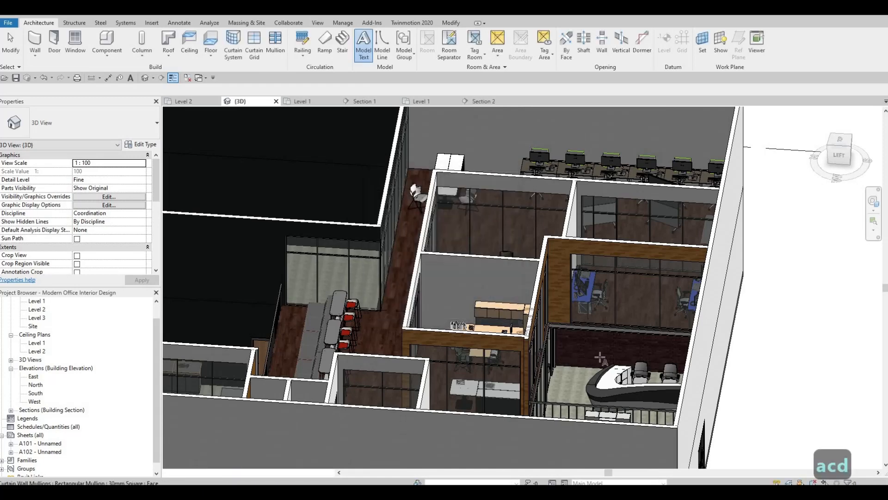
Step: Set the work plane by picking the brick wall behind the reception desk
{"action": "left_click", "coordinate": [710, 51]}
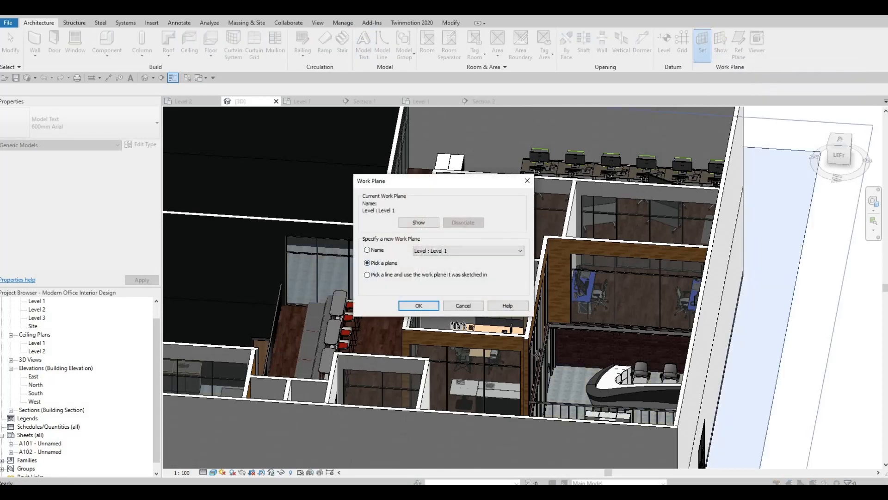
{"action": "left_click", "coordinate": [419, 305]}
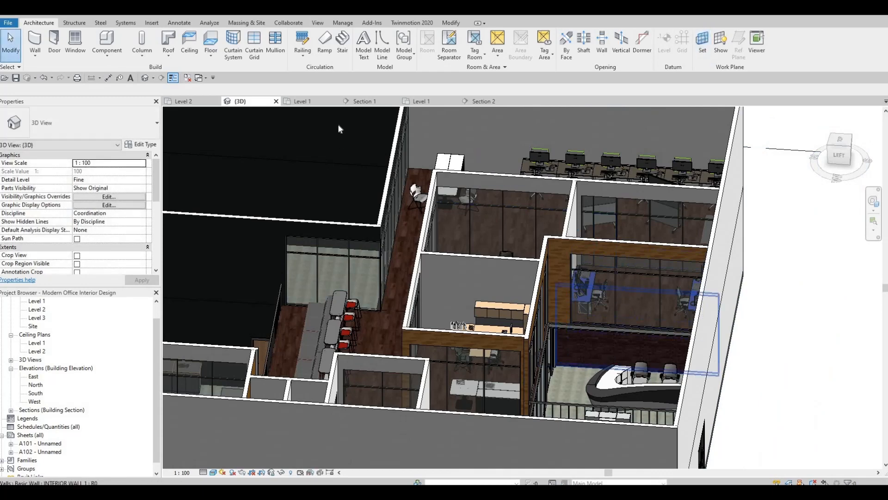
Step: Create model text "ACD" and place it on the brick wall behind the reception desk
{"action": "left_click", "coordinate": [364, 45]}
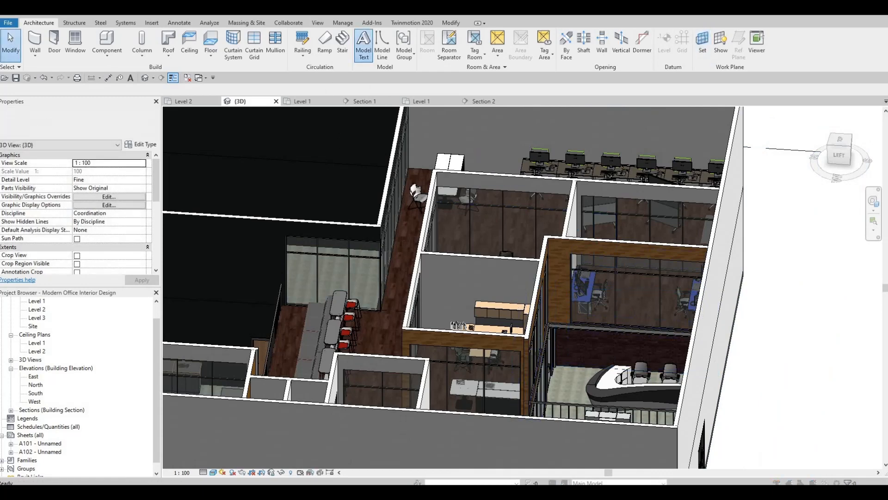
{"action": "type", "text": "ACD"}
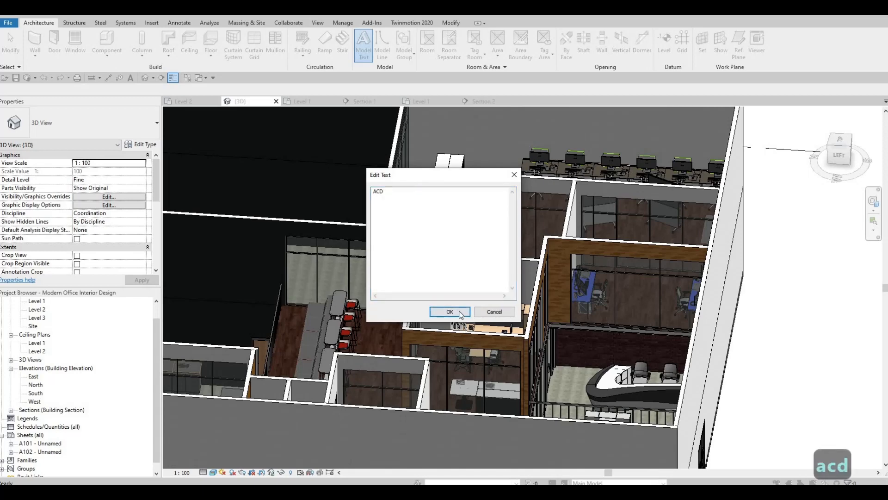
{"action": "left_click", "coordinate": [450, 312]}
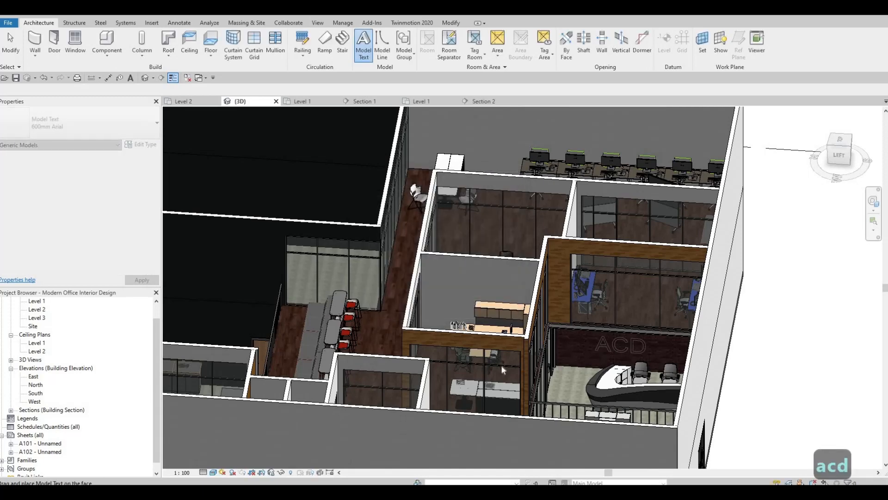
{"action": "key", "text": "Escape"}
{"action": "key", "text": "Escape"}
{"action": "key", "text": "Escape"}
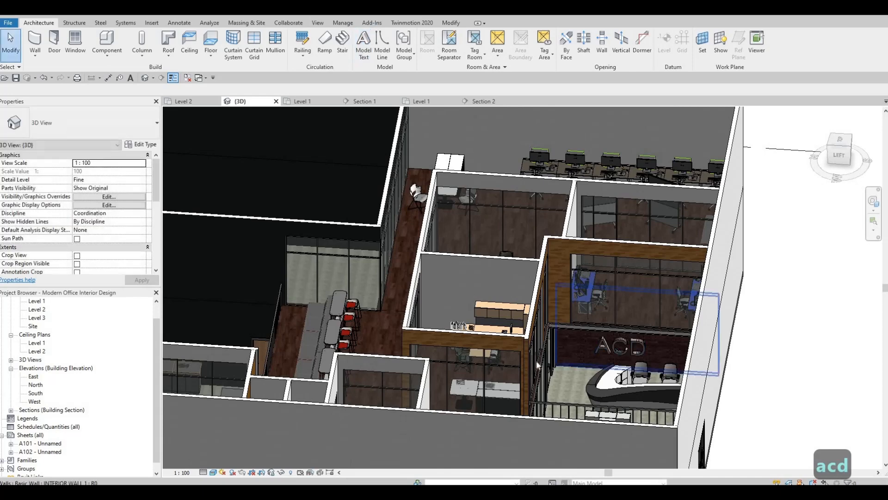
{"action": "left_click", "coordinate": [622, 341]}
{"action": "key", "text": "Escape"}
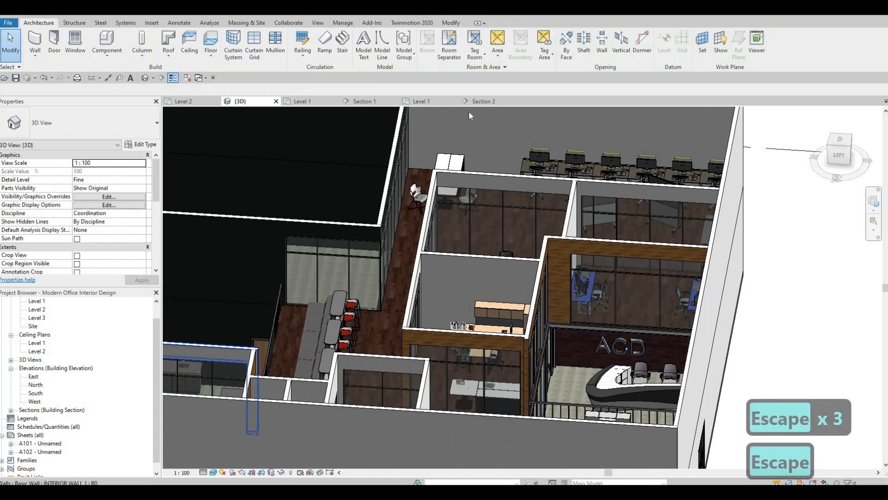
Step: Show Section 2 and move the ACD text up from behind the desk onto the ring
{"action": "left_click", "coordinate": [484, 101]}
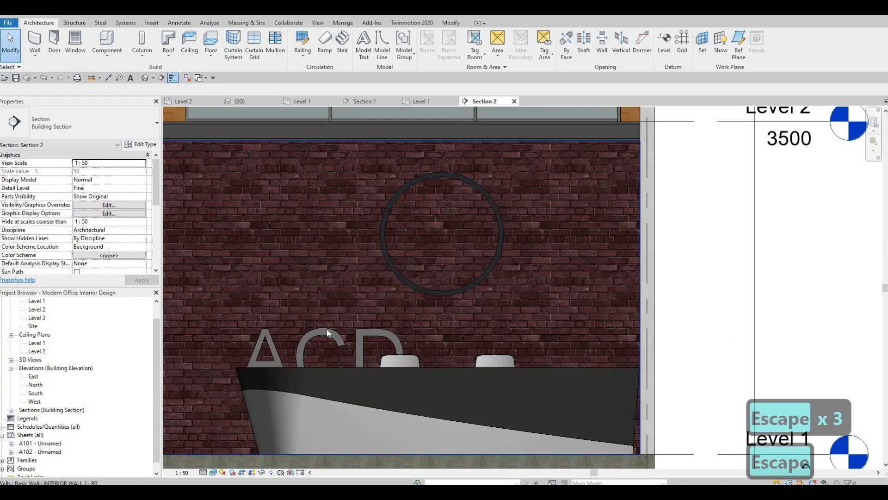
{"action": "left_click", "coordinate": [326, 329]}
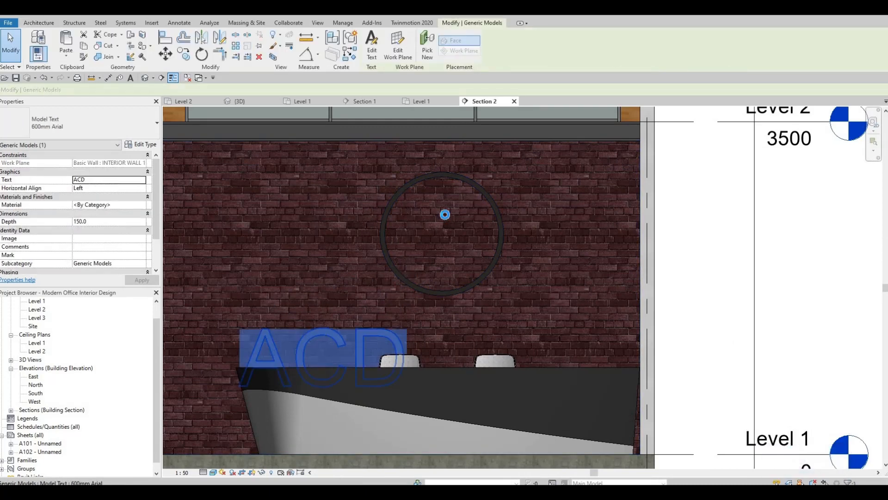
{"action": "left_click_drag", "start_coordinate": [445, 214], "coordinate": [448, 206]}
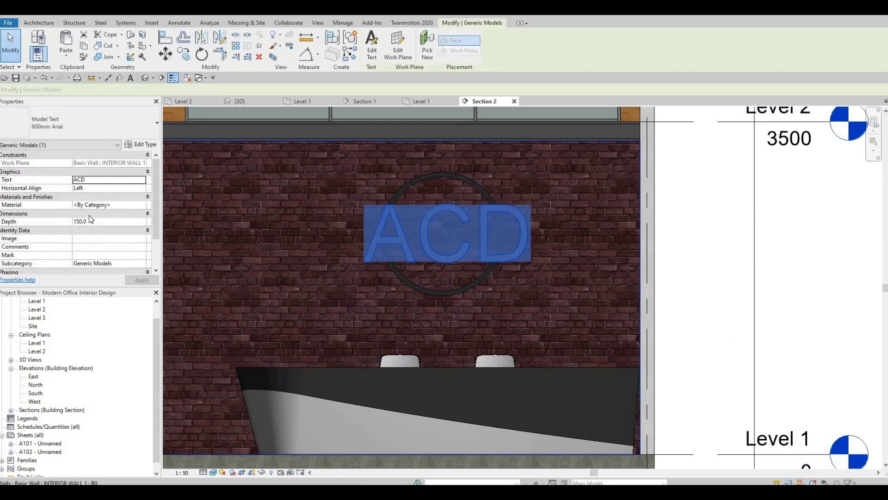
Step: Assign the Aluminum, Anodized Silver material to the ACD text and set its depth to 50
{"action": "left_click", "coordinate": [145, 207]}
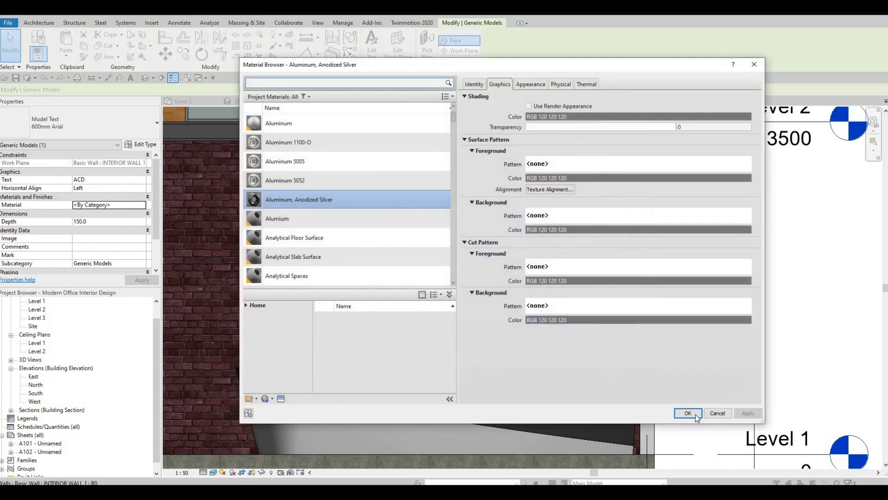
{"action": "key", "text": "Return"}
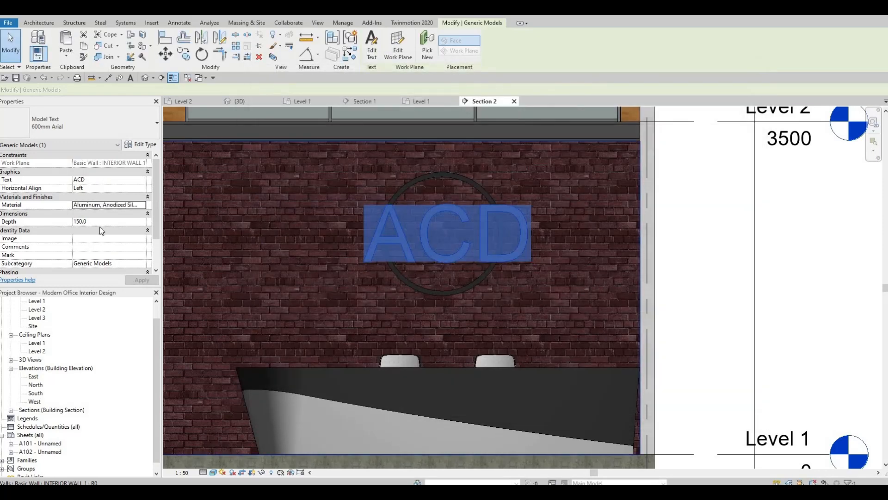
{"action": "left_click", "coordinate": [98, 221]}
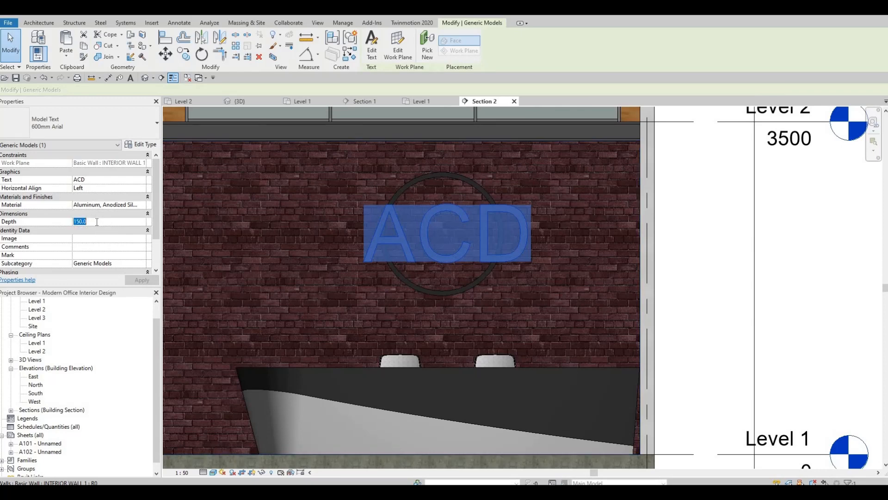
{"action": "type", "text": "50"}
{"action": "key", "text": "Return"}
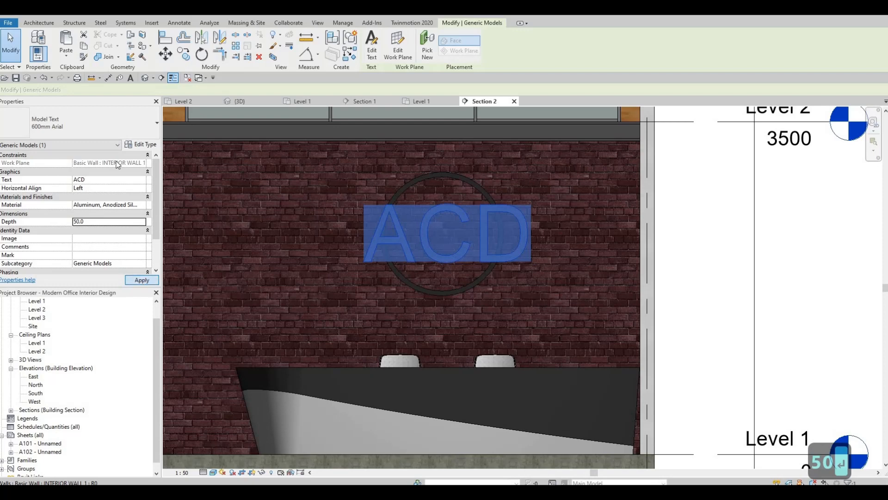
Step: Try a text size of 250 for the ACD text's type, and set it to 400
{"action": "scroll", "coordinate": [118, 171], "scroll_direction": "down", "scroll_amount": 1}
{"action": "left_click", "coordinate": [142, 144]}
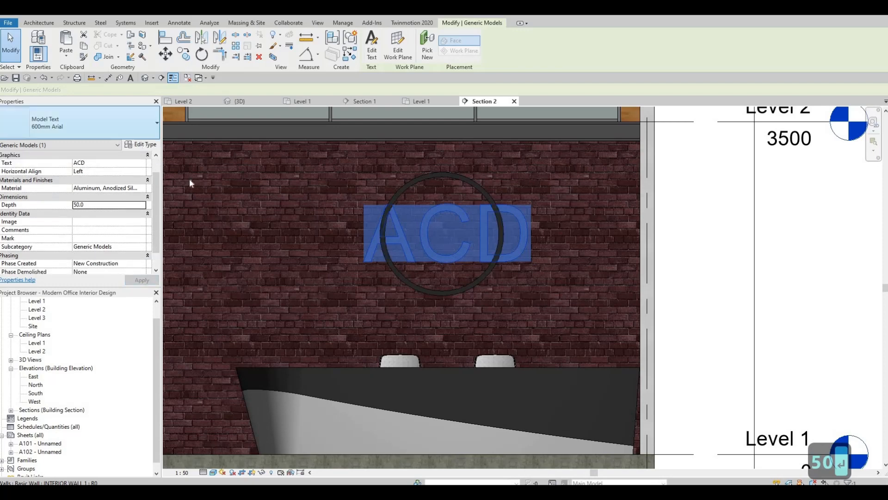
{"action": "left_click", "coordinate": [699, 217]}
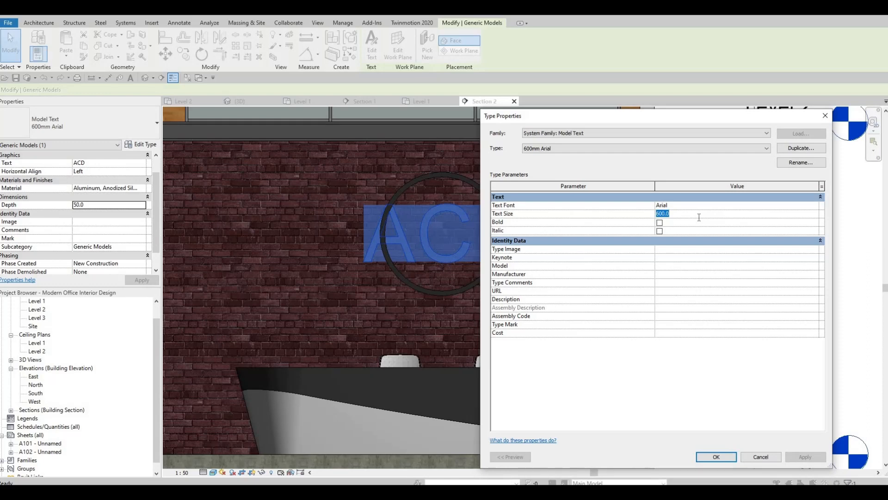
{"action": "type", "text": "250"}
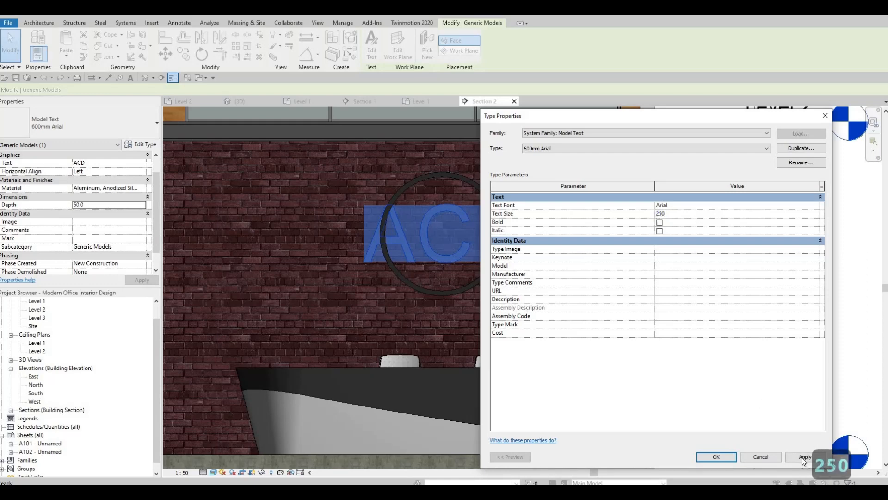
{"action": "left_click", "coordinate": [796, 458]}
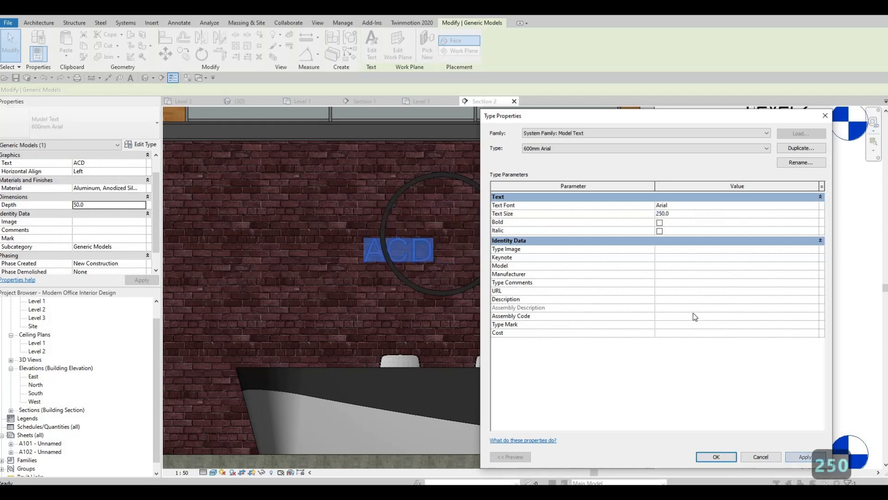
{"action": "left_click", "coordinate": [681, 213]}
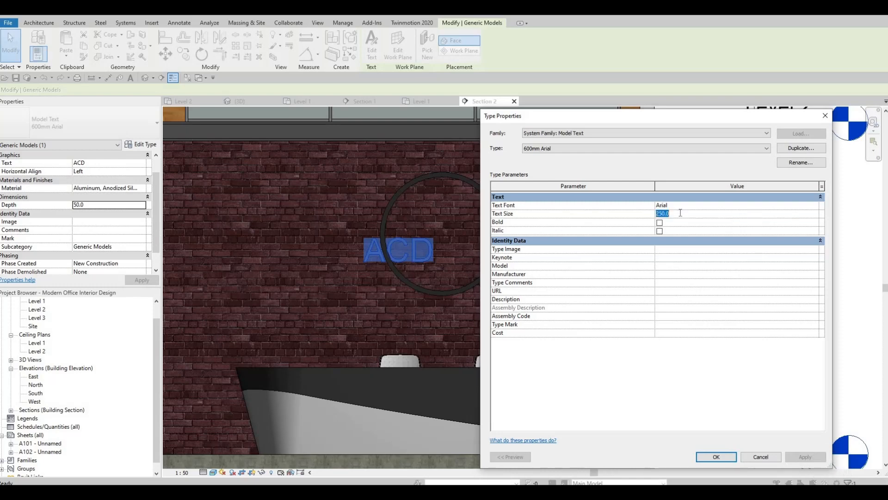
{"action": "type", "text": "400"}
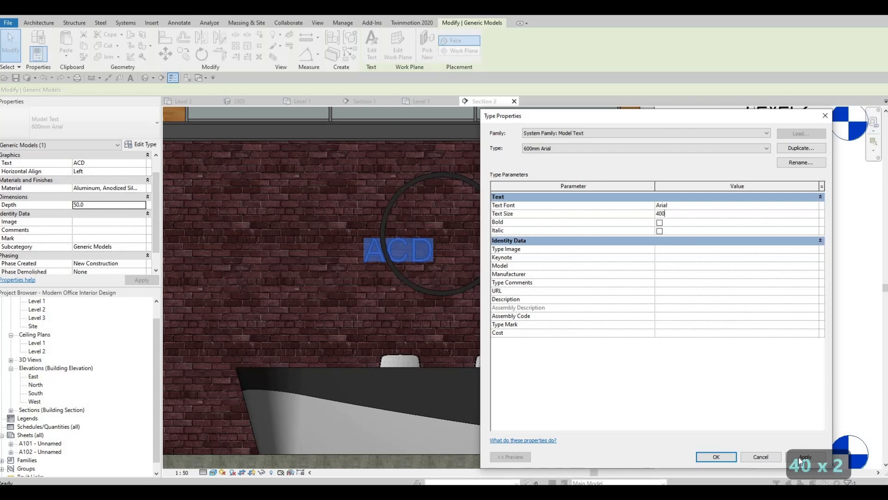
{"action": "left_click", "coordinate": [799, 459]}
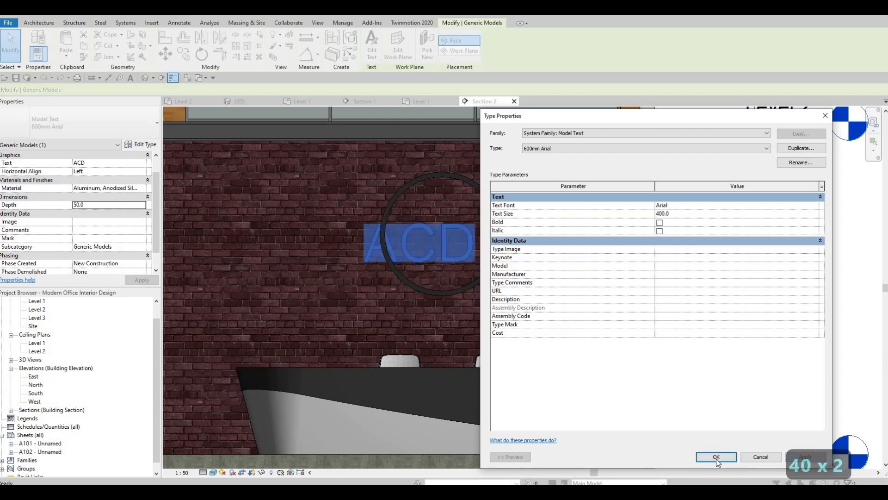
{"action": "left_click", "coordinate": [717, 458]}
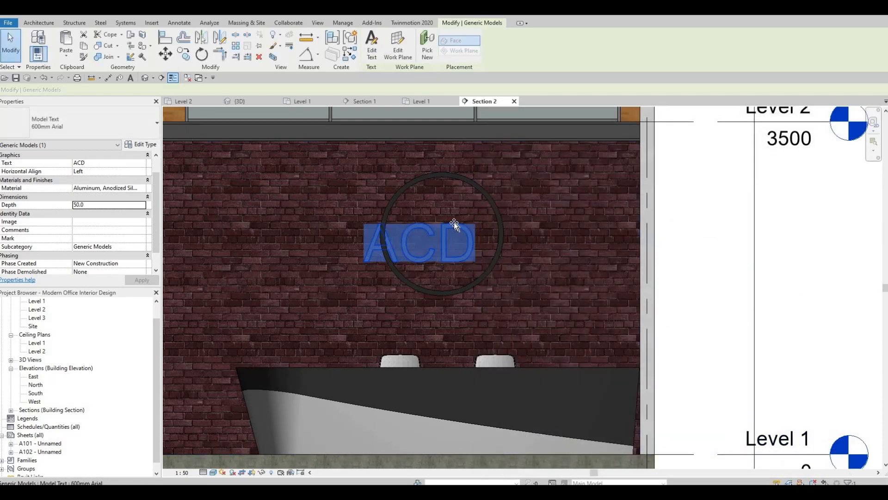
Step: Move the resized ACD text so that it sits inside the aluminium ring
{"action": "left_click_drag", "start_coordinate": [453, 222], "coordinate": [479, 233]}
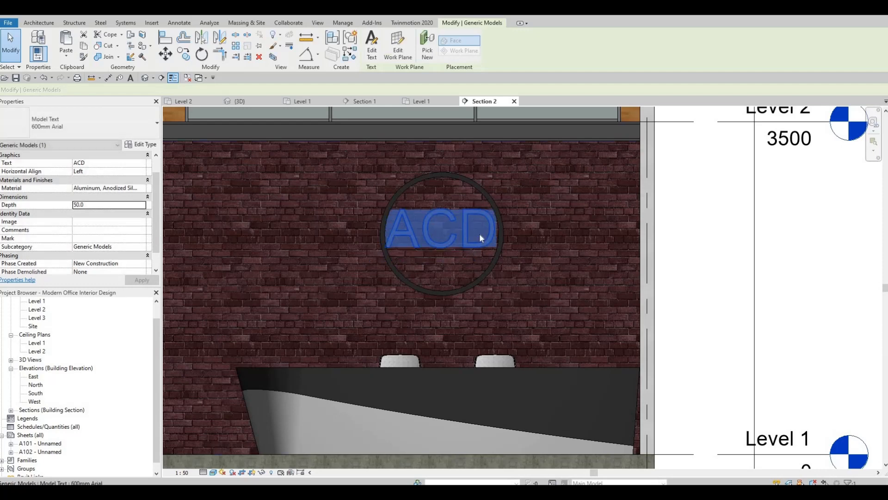
{"action": "key", "text": "Escape"}
{"action": "key", "text": "Escape"}
Step: Nudge the ACD text slightly right and down to centre it within the ring
{"action": "scroll", "coordinate": [492, 218], "scroll_direction": "up", "scroll_amount": 2}
{"action": "left_click", "coordinate": [491, 216]}
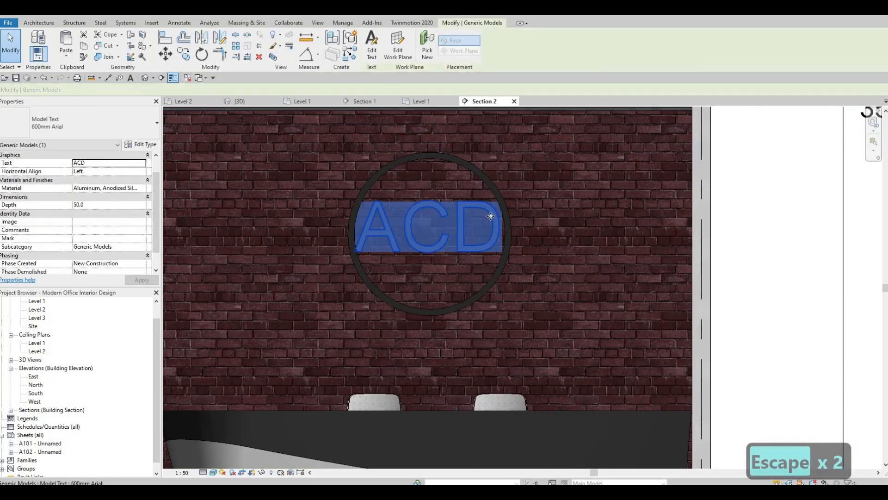
{"action": "scroll", "coordinate": [490, 216], "scroll_direction": "up", "scroll_amount": 2}
{"action": "key", "text": "Right"}
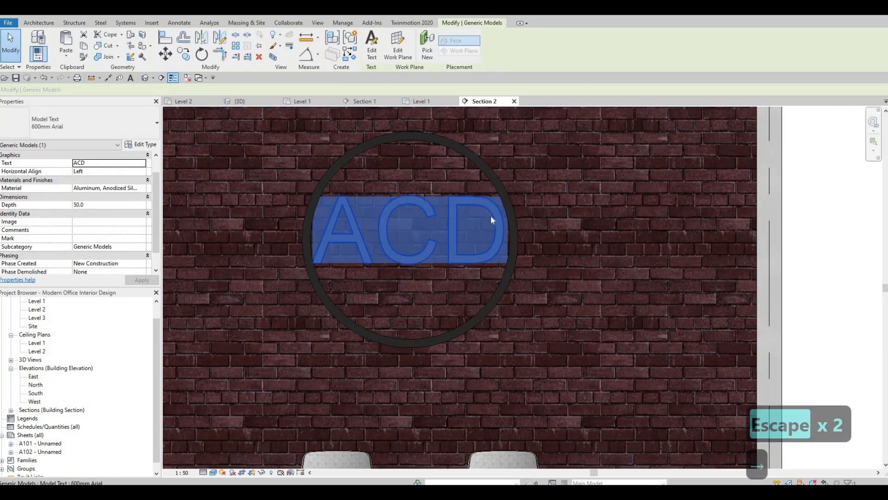
{"action": "key", "text": "Right"}
{"action": "key", "text": "Down"}
{"action": "key", "text": "Down"}
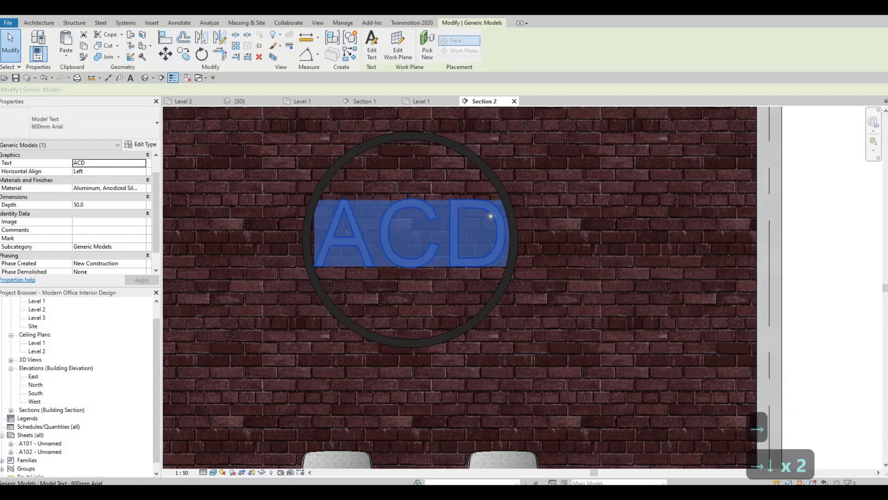
{"action": "key", "text": "Right"}
{"action": "key", "text": "Down"}
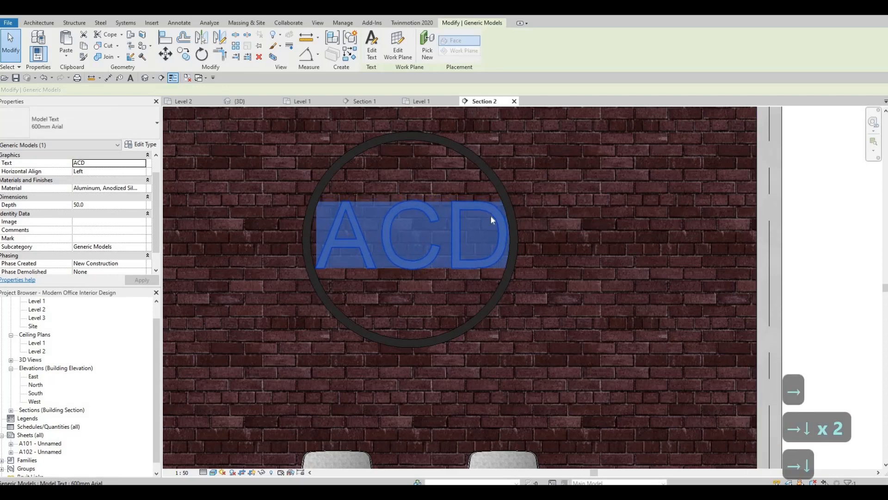
{"action": "key", "text": "Escape"}
{"action": "key", "text": "Escape"}
Step: Start an in-place model in the Generic Models category, accepting the suggested name
{"action": "scroll", "coordinate": [518, 224], "scroll_direction": "down", "scroll_amount": 2}
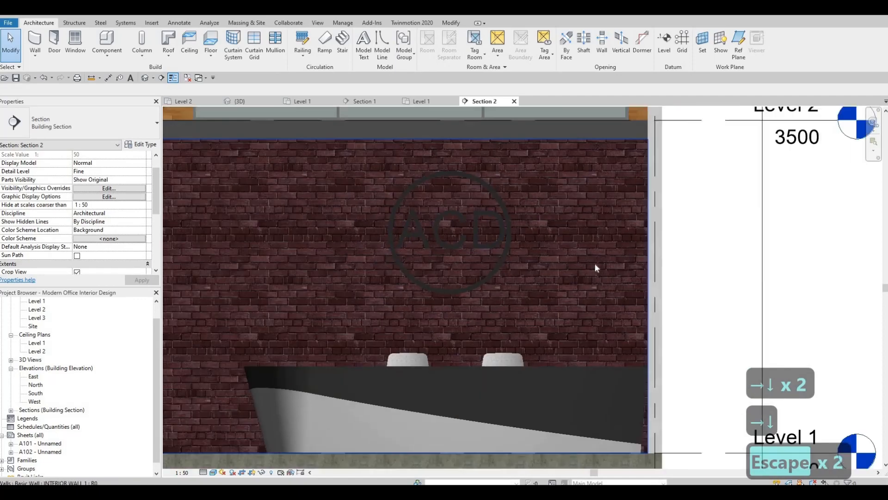
{"action": "scroll", "coordinate": [532, 273], "scroll_direction": "down", "scroll_amount": 2}
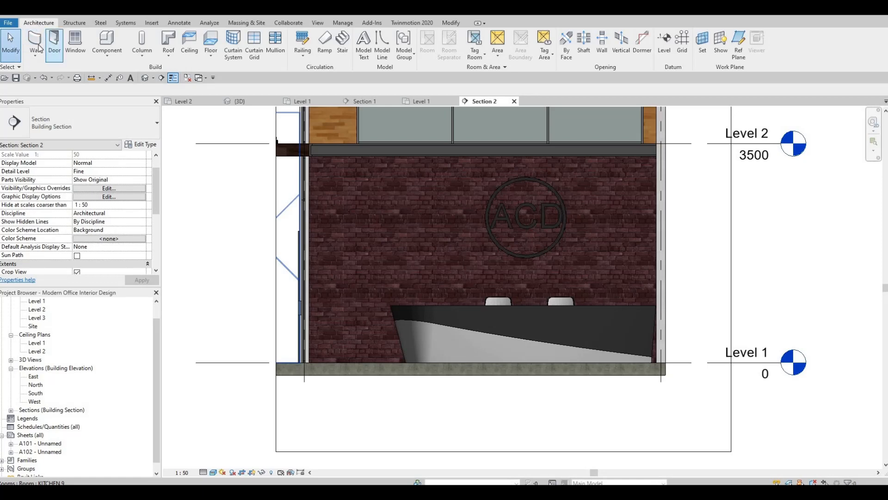
{"action": "left_click", "coordinate": [107, 55]}
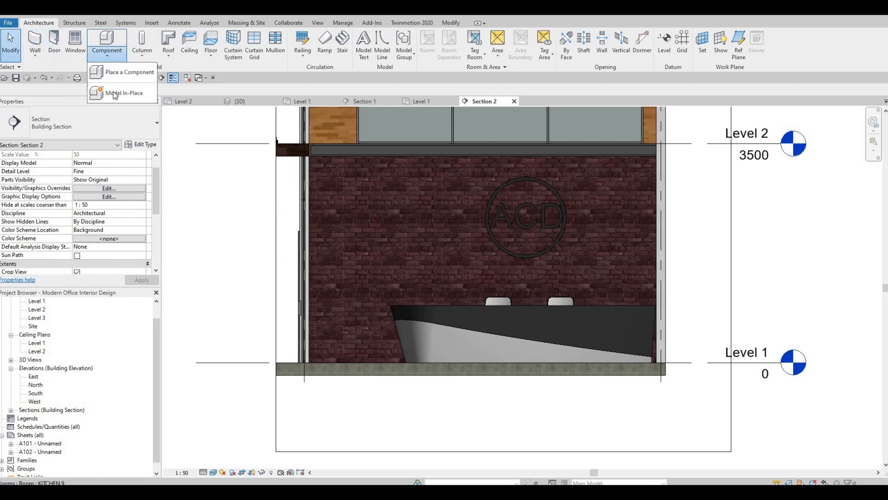
{"action": "left_click", "coordinate": [121, 92]}
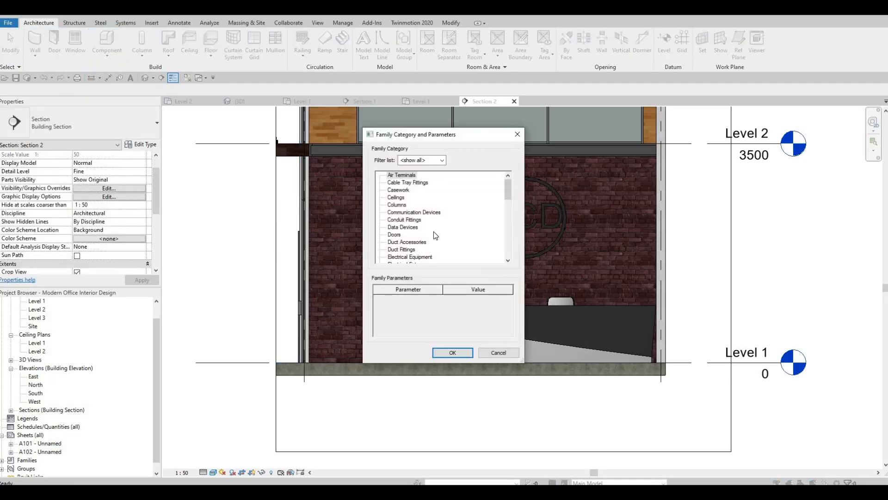
{"action": "scroll", "coordinate": [434, 231], "scroll_direction": "down", "scroll_amount": 3}
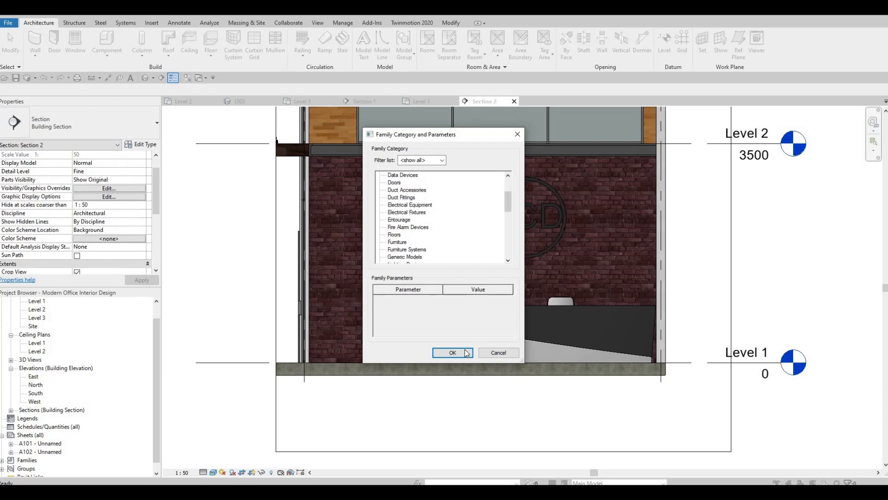
{"action": "left_click", "coordinate": [405, 257]}
{"action": "left_click", "coordinate": [453, 353]}
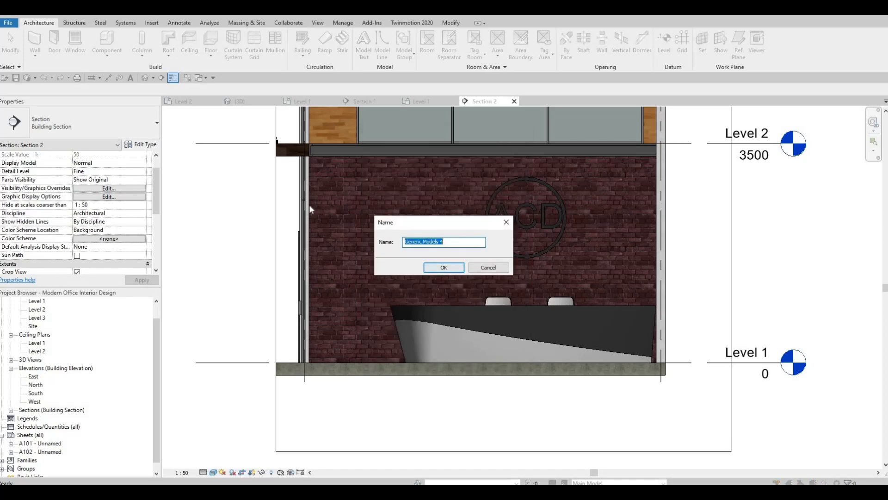
{"action": "key", "text": "Return"}
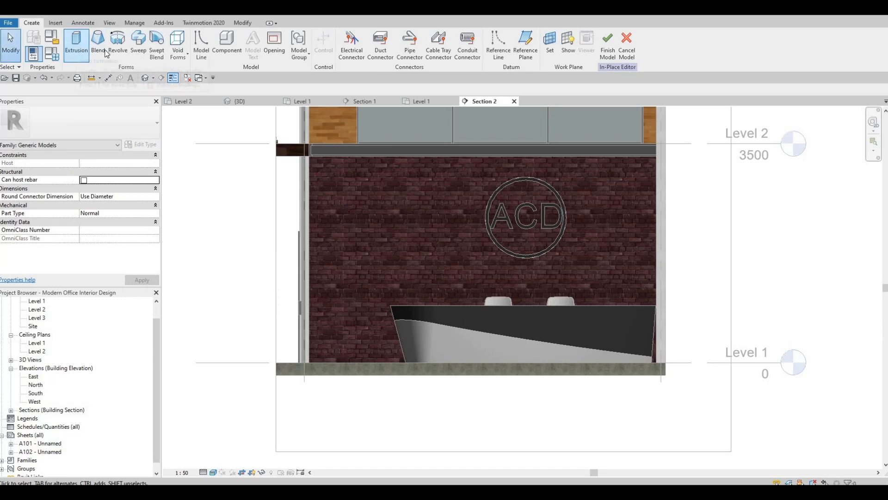
Step: Start an extrusion with the brick wall behind the reception desk picked as its work plane
{"action": "left_click", "coordinate": [77, 44]}
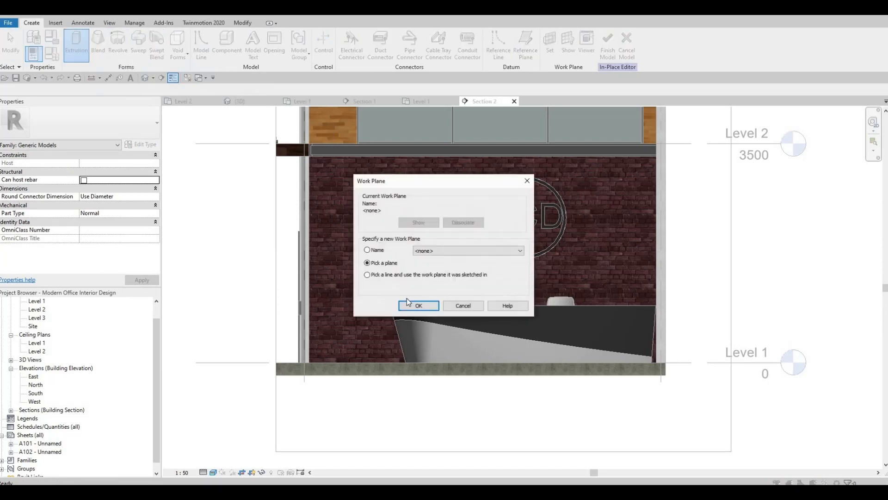
{"action": "left_click", "coordinate": [419, 306]}
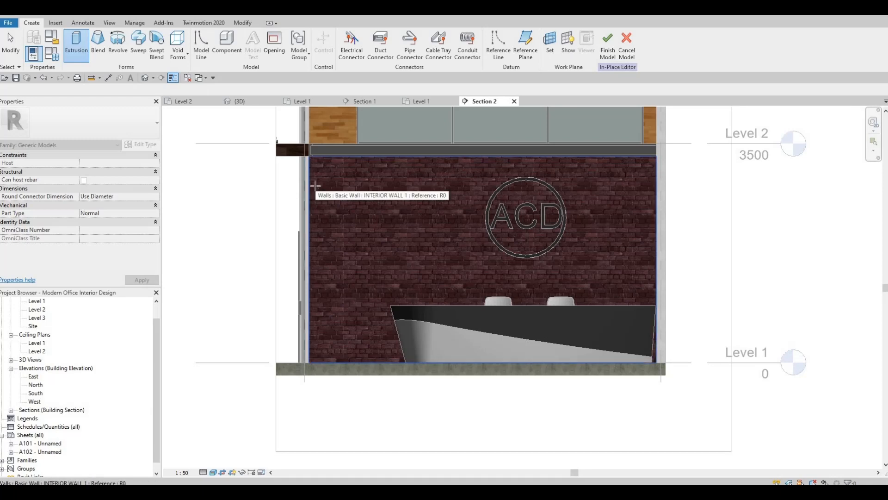
{"action": "left_click", "coordinate": [440, 198]}
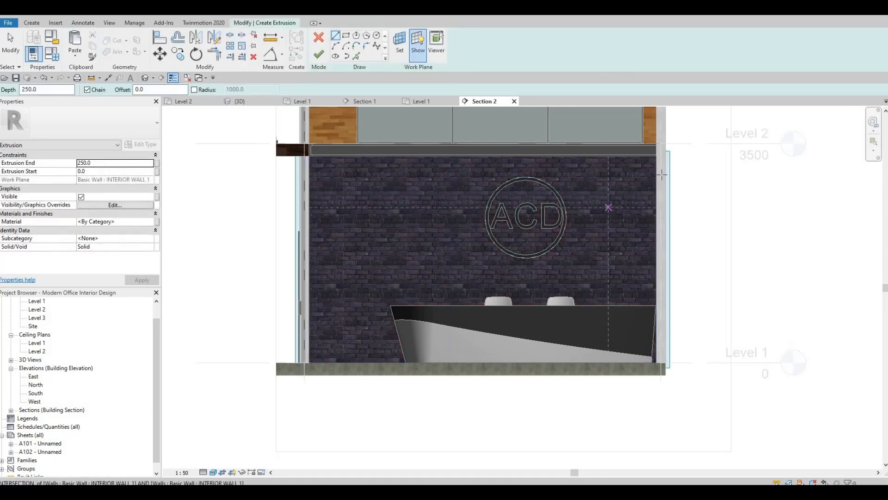
Step: Turn off the work plane display over the brick wall
{"action": "scroll", "coordinate": [662, 175], "scroll_direction": "up", "scroll_amount": 3}
{"action": "scroll", "coordinate": [451, 113], "scroll_direction": "down", "scroll_amount": 2}
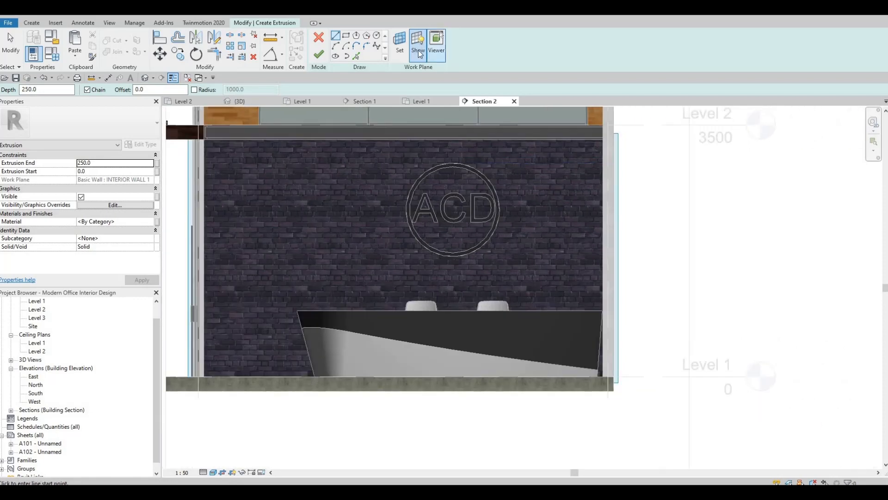
{"action": "left_click", "coordinate": [418, 52]}
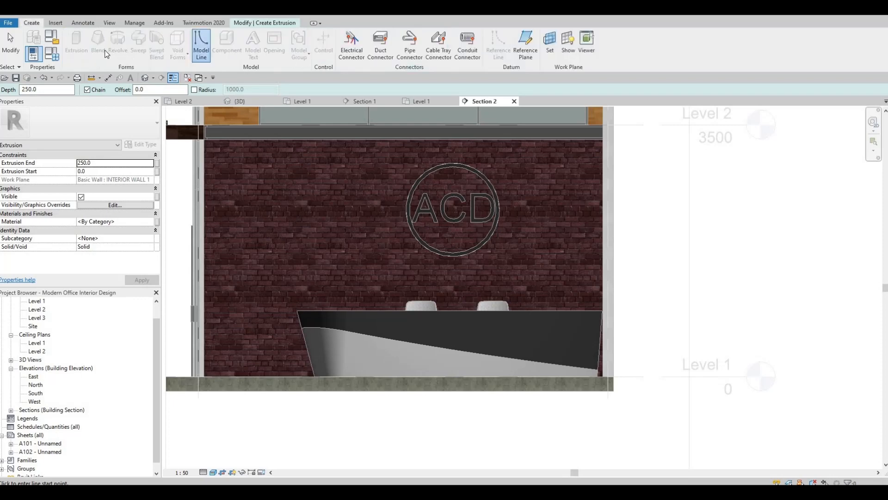
Step: Sketch a small upright rectangle on the brick wall, above and to the left of the ACD sign
{"action": "left_click", "coordinate": [260, 24]}
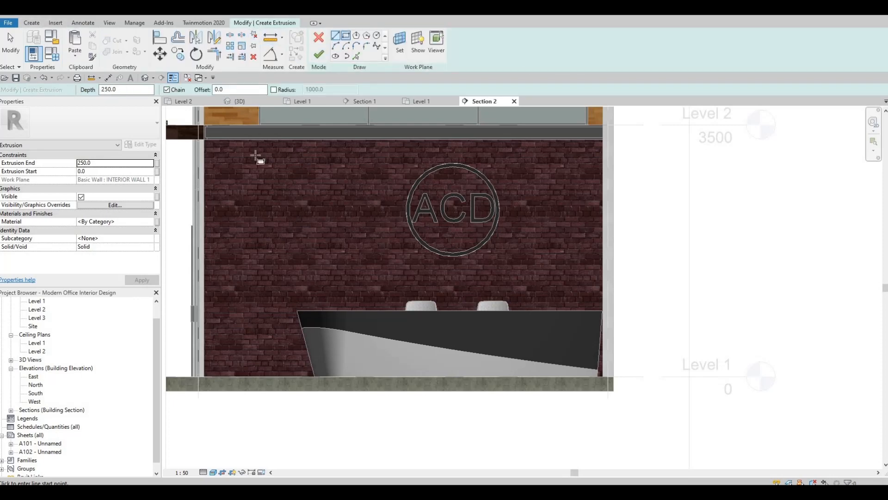
{"action": "left_click", "coordinate": [331, 162]}
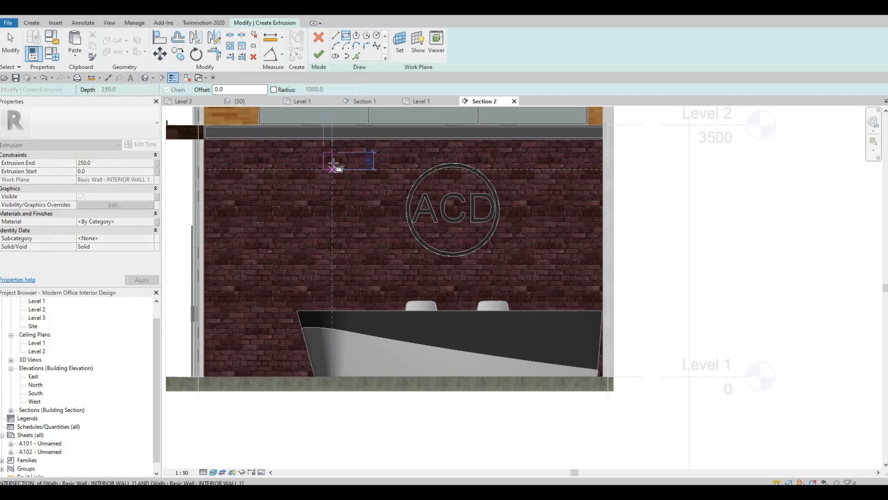
{"action": "scroll", "coordinate": [331, 162], "scroll_direction": "up", "scroll_amount": 4}
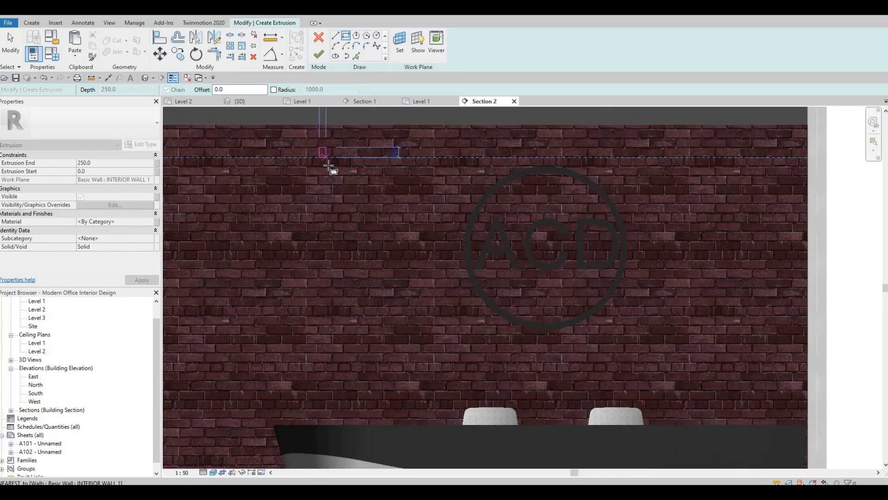
{"action": "left_click", "coordinate": [346, 192]}
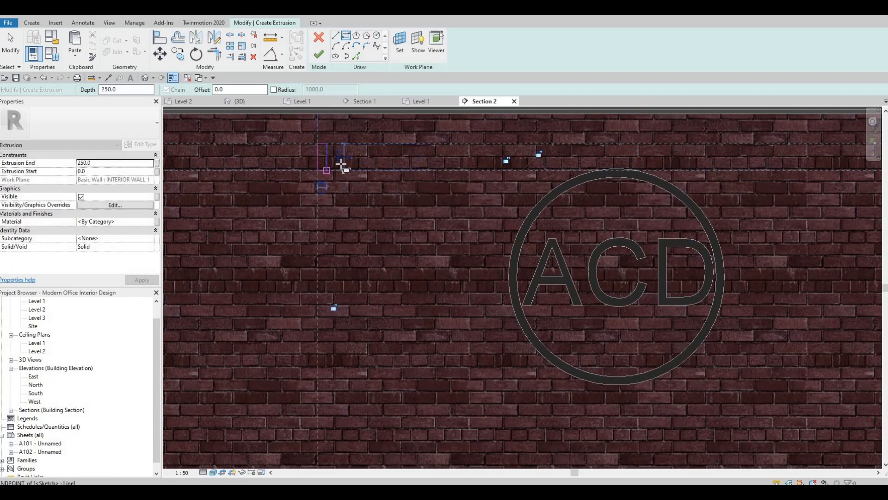
{"action": "scroll", "coordinate": [345, 176], "scroll_direction": "down", "scroll_amount": 2}
{"action": "scroll", "coordinate": [365, 246], "scroll_direction": "up", "scroll_amount": 3}
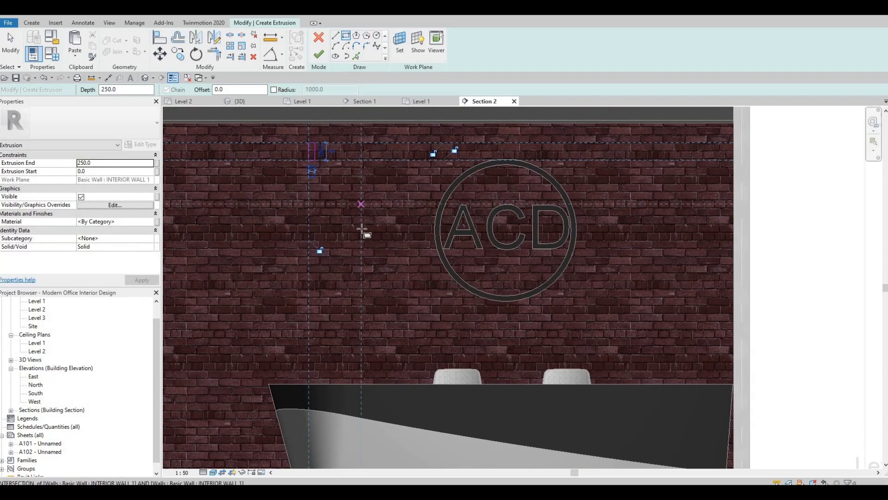
{"action": "key", "text": "Escape"}
{"action": "key", "text": "Escape"}
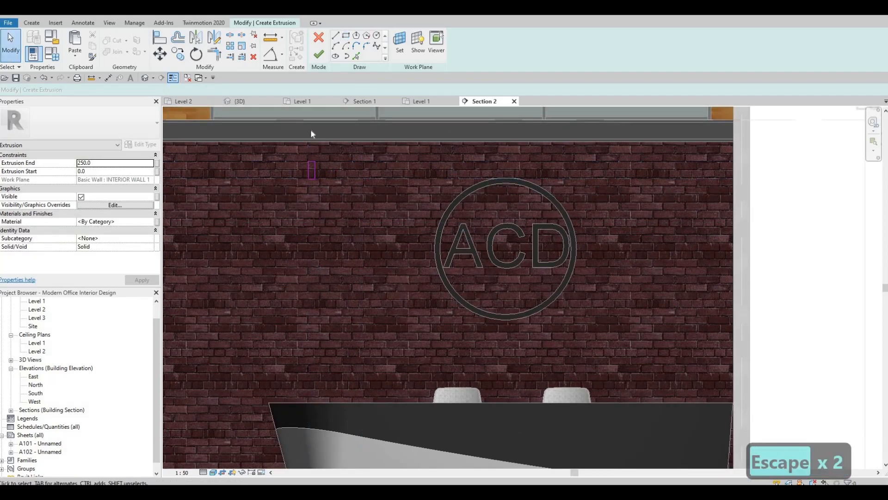
Step: Select the whole small rectangle as a chain and nudge it slightly up the wall
{"action": "key", "text": "Tab"}
{"action": "left_click", "coordinate": [314, 164]}
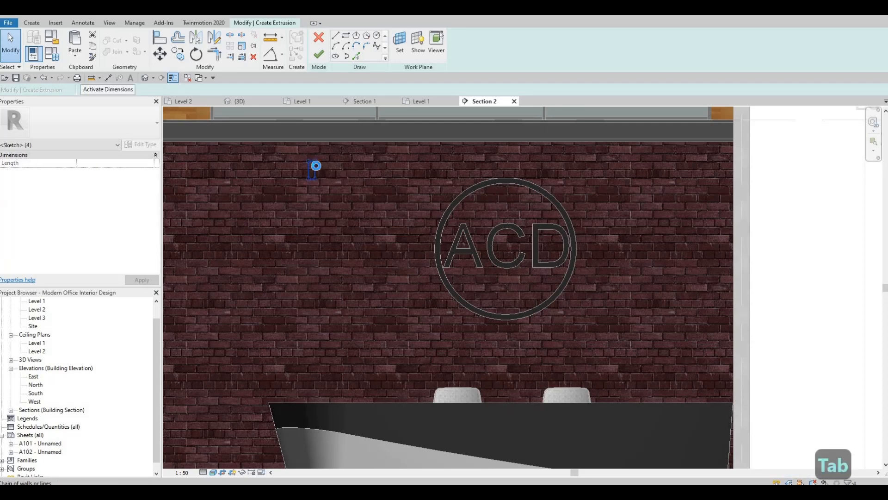
{"action": "key", "text": "Up"}
{"action": "key", "text": "Up"}
{"action": "key", "text": "Up"}
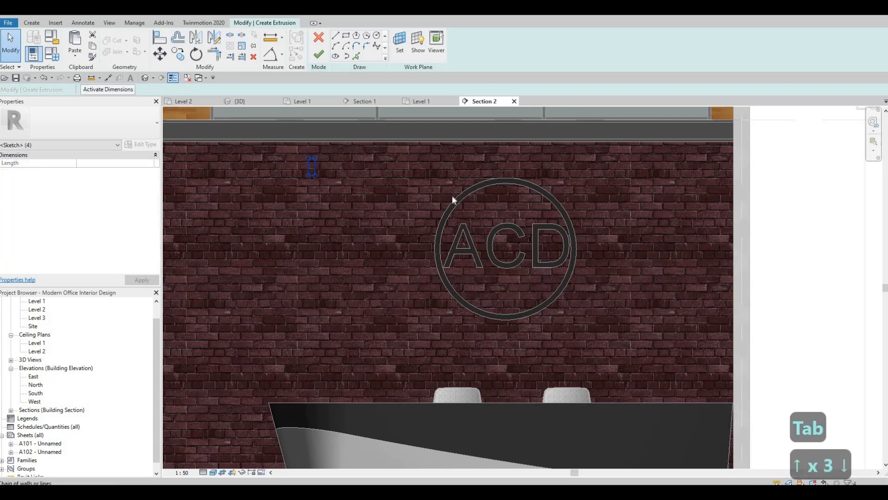
{"action": "key", "text": "Down"}
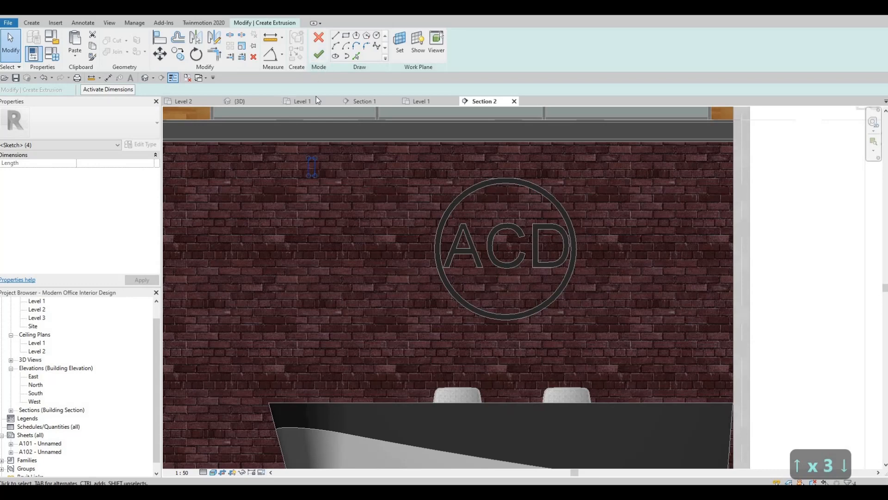
{"action": "key", "text": "Escape"}
{"action": "key", "text": "Escape"}
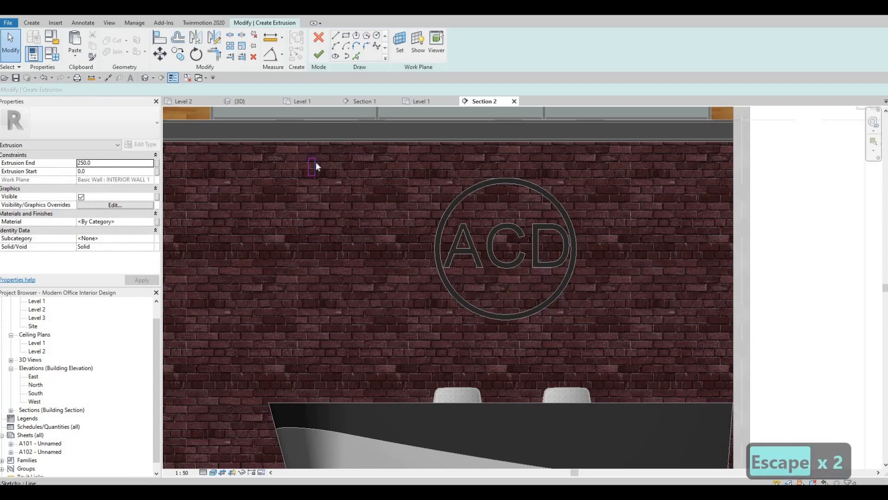
{"action": "key", "text": "Tab"}
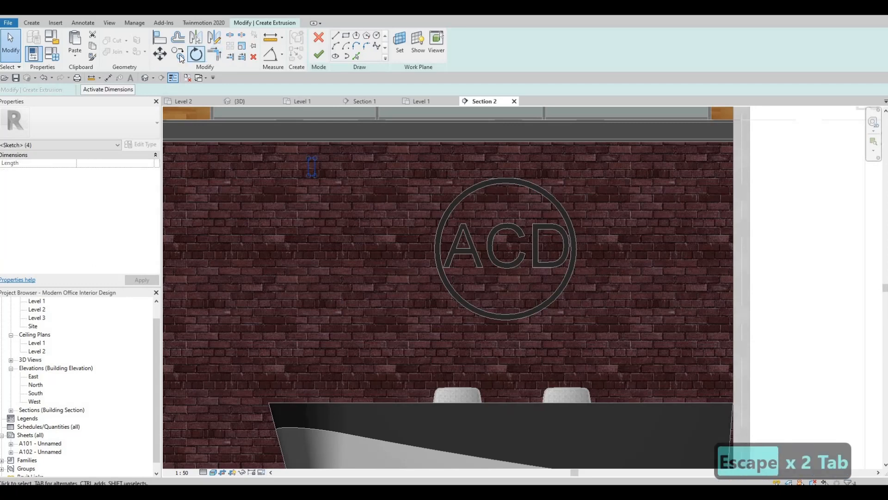
{"action": "left_click", "coordinate": [180, 57]}
{"action": "scroll", "coordinate": [268, 179], "scroll_direction": "up", "scroll_amount": 5}
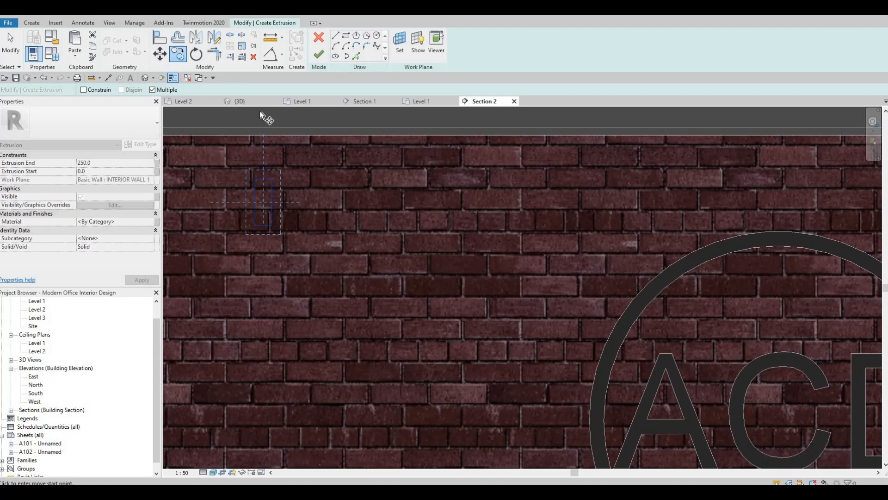
{"action": "key", "text": "Escape"}
{"action": "key", "text": "Escape"}
Step: Copy the small rectangle horizontally to the right, leaving a gap of roughly one rectangle width between the two
{"action": "key", "text": "Tab"}
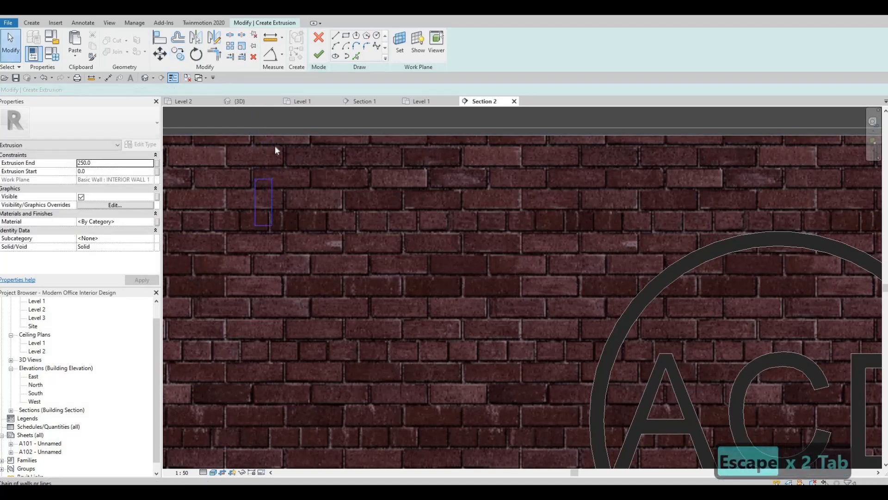
{"action": "left_click", "coordinate": [180, 57]}
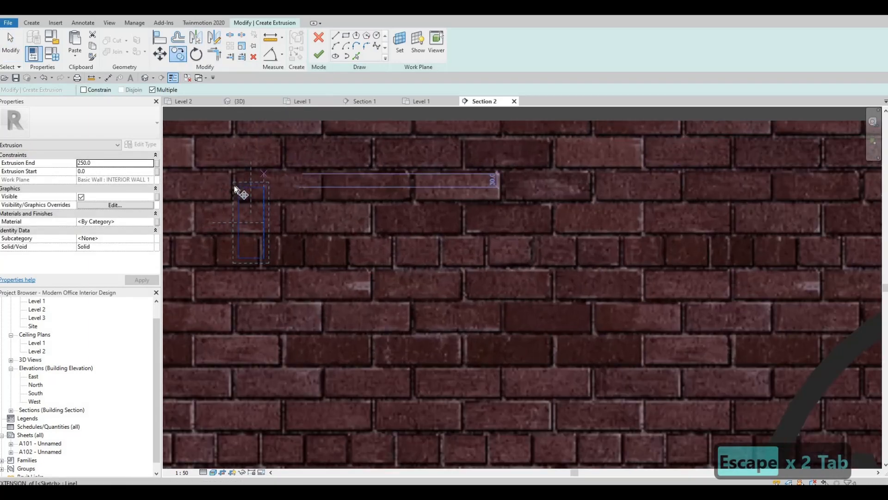
{"action": "scroll", "coordinate": [240, 186], "scroll_direction": "up", "scroll_amount": 2}
{"action": "left_click", "coordinate": [238, 187]}
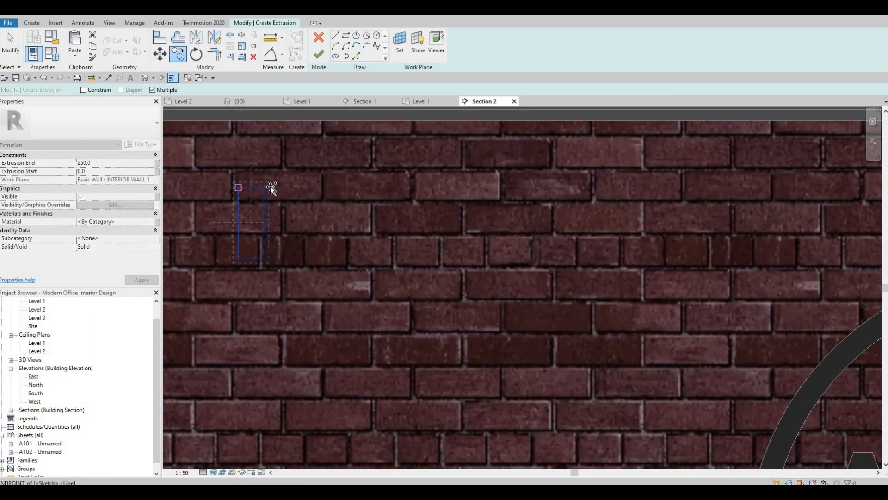
{"action": "left_click", "coordinate": [309, 189]}
{"action": "key", "text": "Escape"}
{"action": "key", "text": "Escape"}
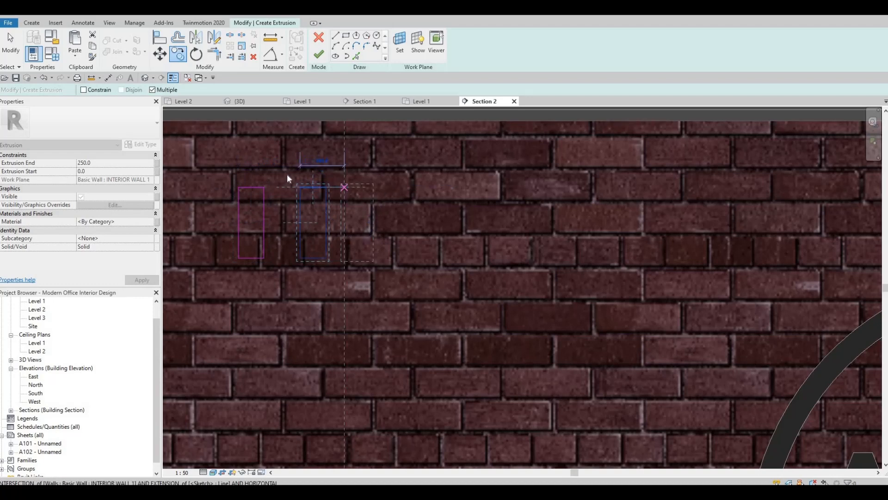
Step: Copy the second rectangle four times to the right at the same spacing, forming an even row of six
{"action": "left_click_drag", "start_coordinate": [344, 259], "coordinate": [337, 267]}
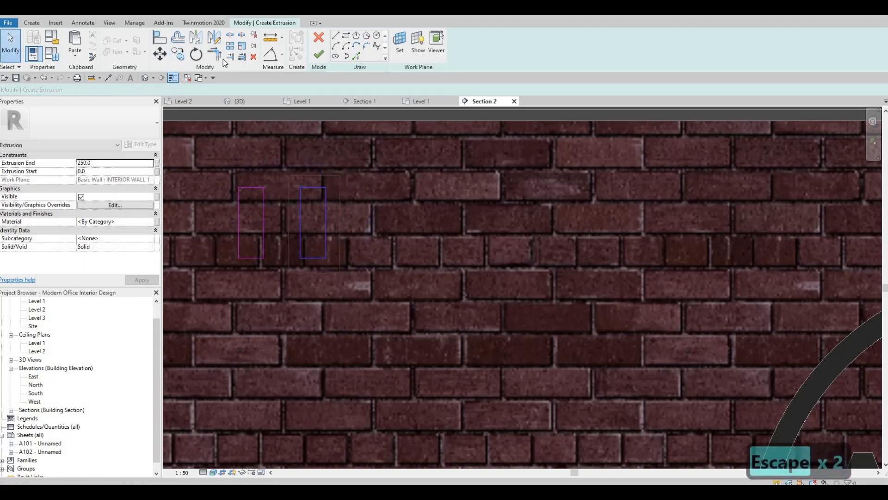
{"action": "left_click", "coordinate": [180, 56]}
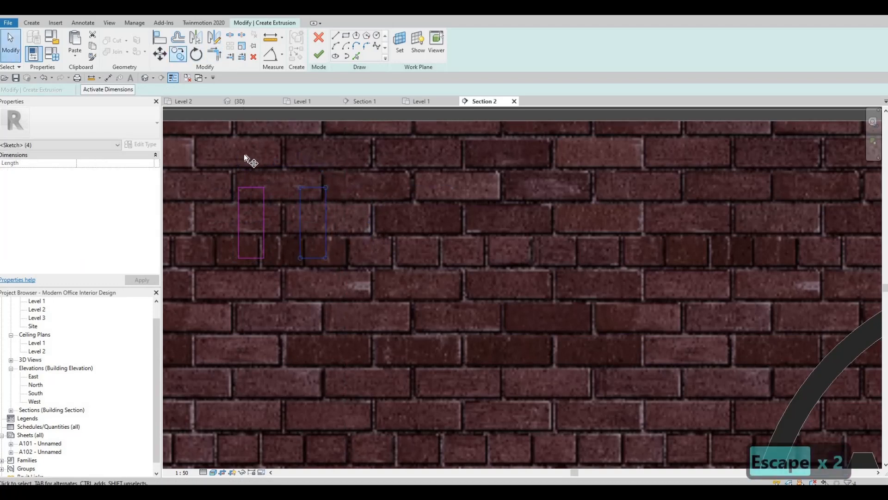
{"action": "left_click", "coordinate": [251, 187]}
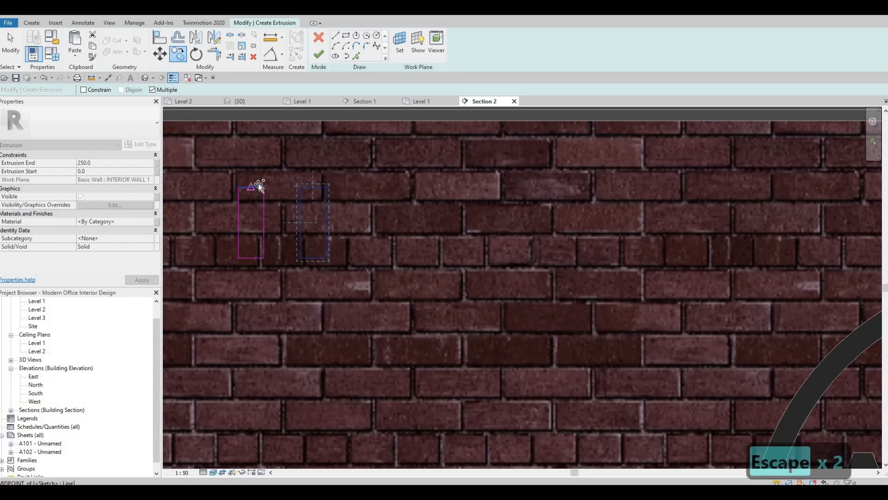
{"action": "left_click", "coordinate": [333, 190]}
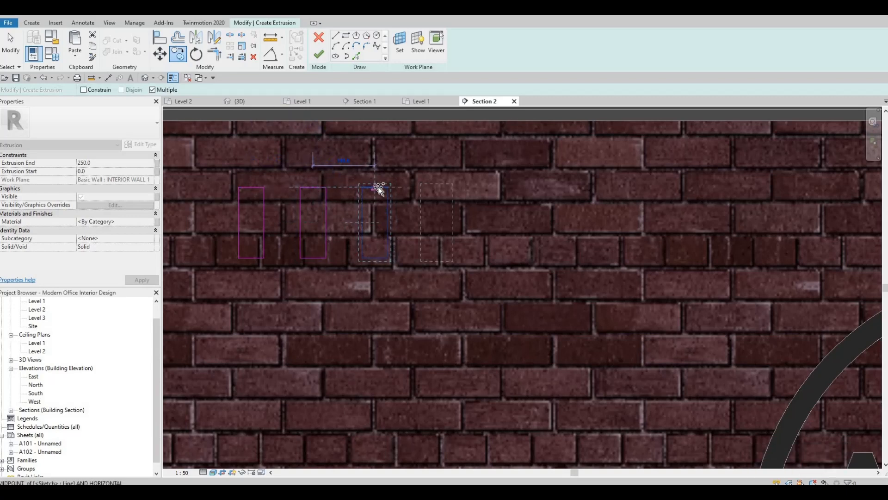
{"action": "left_click", "coordinate": [442, 188]}
{"action": "left_click", "coordinate": [436, 189]}
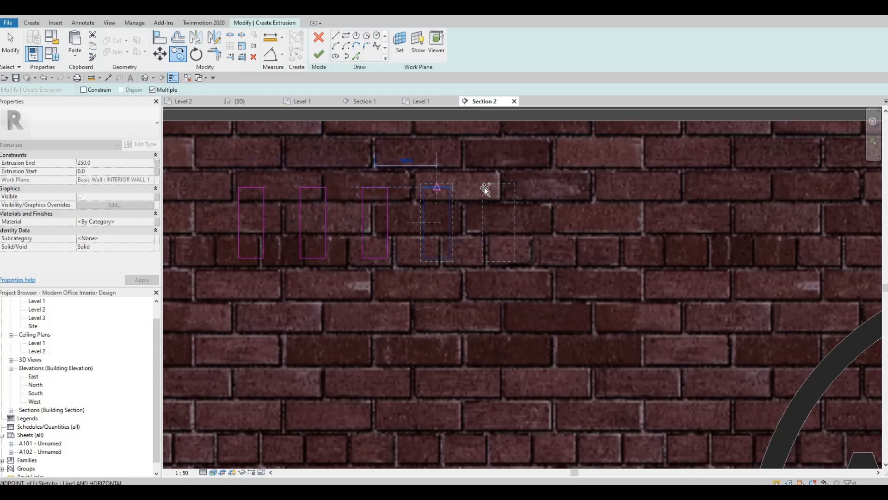
{"action": "left_click", "coordinate": [498, 190]}
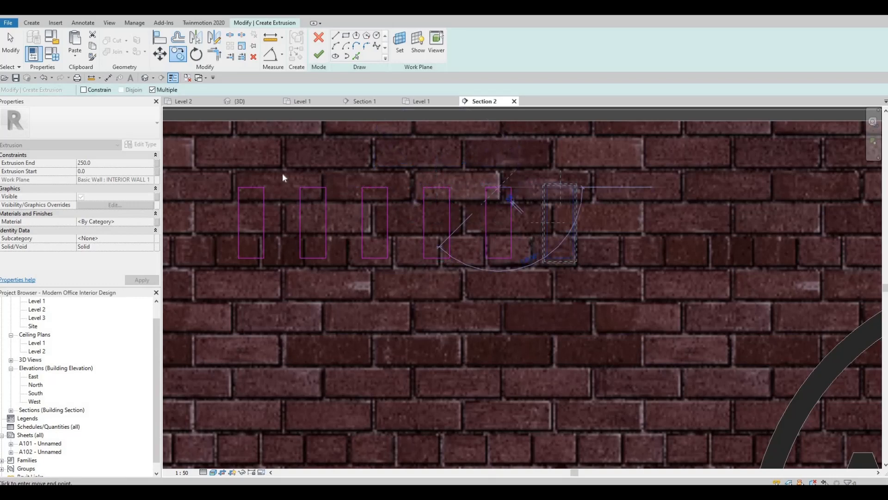
{"action": "key", "text": "Escape"}
{"action": "key", "text": "Escape"}
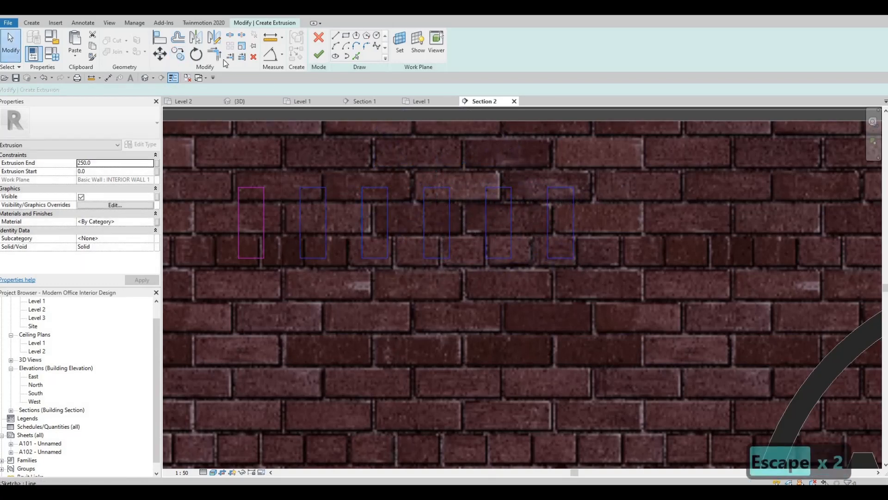
Step: Copy the group of five rectangles repeatedly to the right at the same spacing until the row passes the brick wall's right edge
{"action": "left_click", "coordinate": [178, 54]}
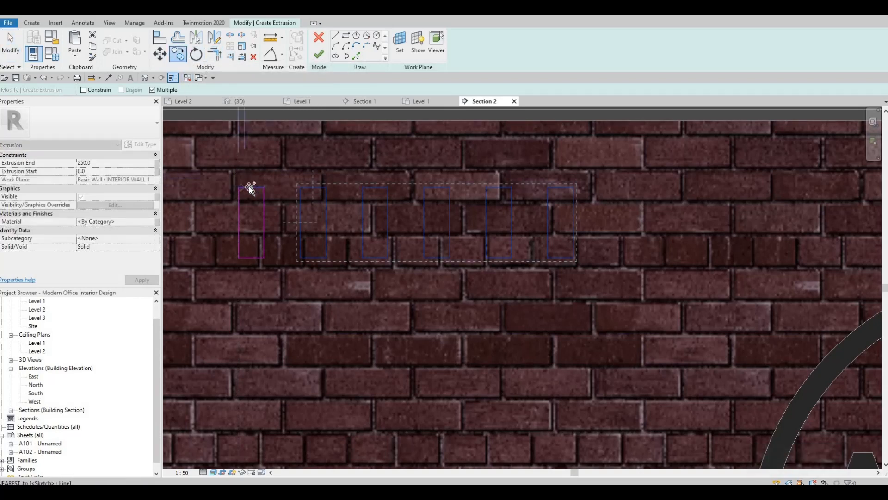
{"action": "left_click", "coordinate": [251, 187]}
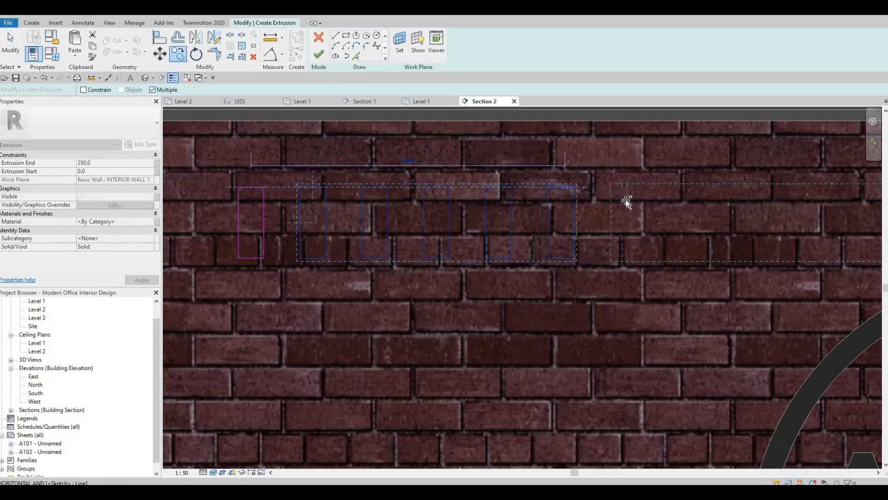
{"action": "scroll", "coordinate": [592, 150], "scroll_direction": "down", "scroll_amount": 3}
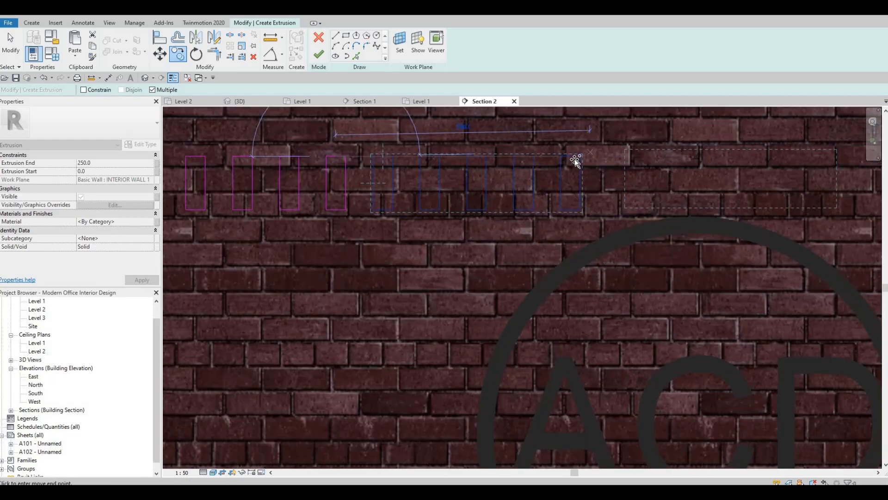
{"action": "left_click", "coordinate": [574, 156]}
{"action": "middle_click_drag", "start_coordinate": [531, 137], "coordinate": [275, 115]}
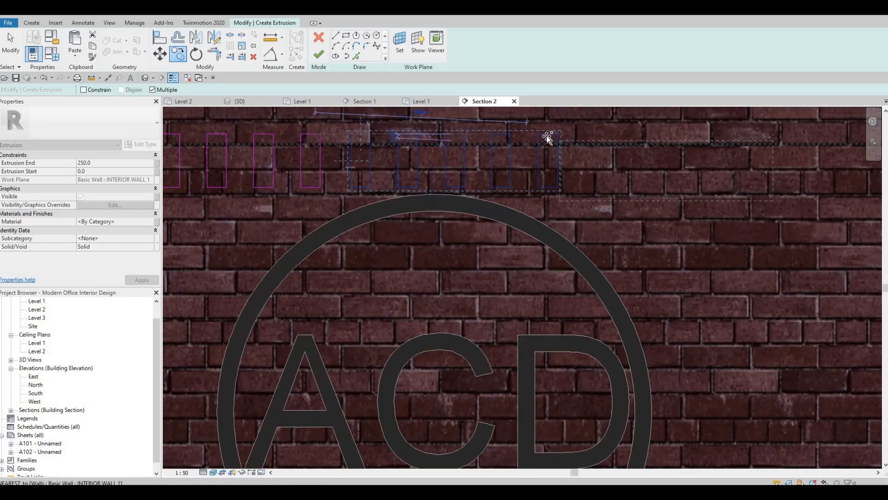
{"action": "scroll", "coordinate": [486, 153], "scroll_direction": "down", "scroll_amount": 2}
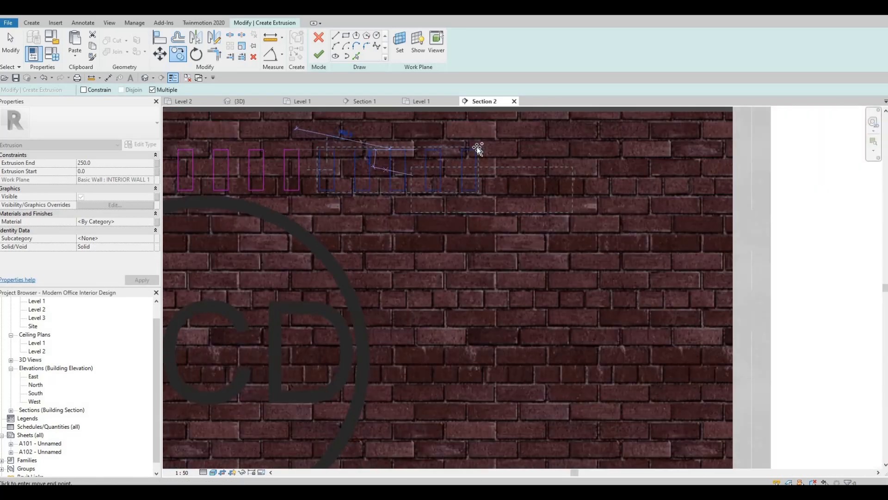
{"action": "left_click", "coordinate": [506, 184]}
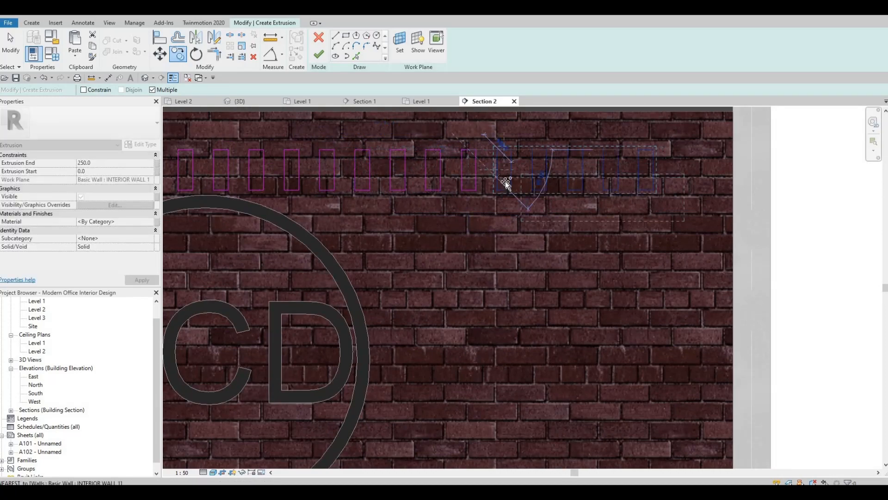
{"action": "scroll", "coordinate": [594, 187], "scroll_direction": "down", "scroll_amount": 1}
{"action": "scroll", "coordinate": [594, 187], "scroll_direction": "down", "scroll_amount": 1}
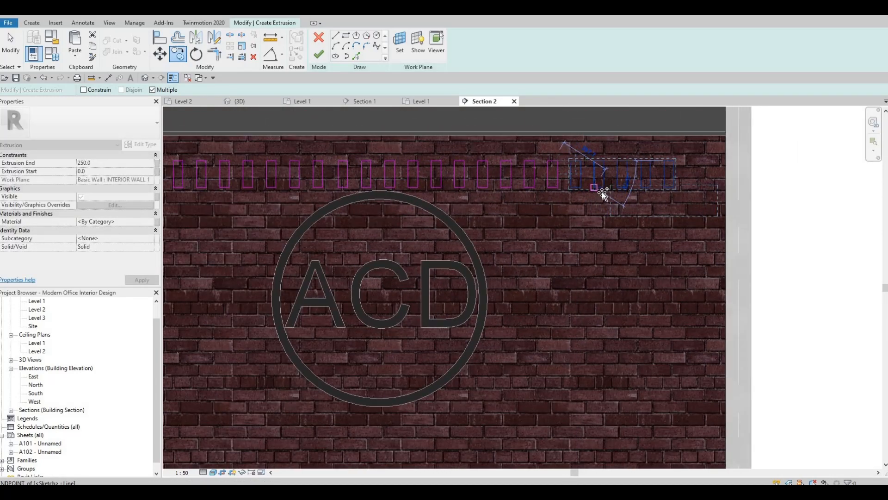
{"action": "scroll", "coordinate": [601, 188], "scroll_direction": "down", "scroll_amount": 1}
{"action": "scroll", "coordinate": [631, 178], "scroll_direction": "up", "scroll_amount": 3}
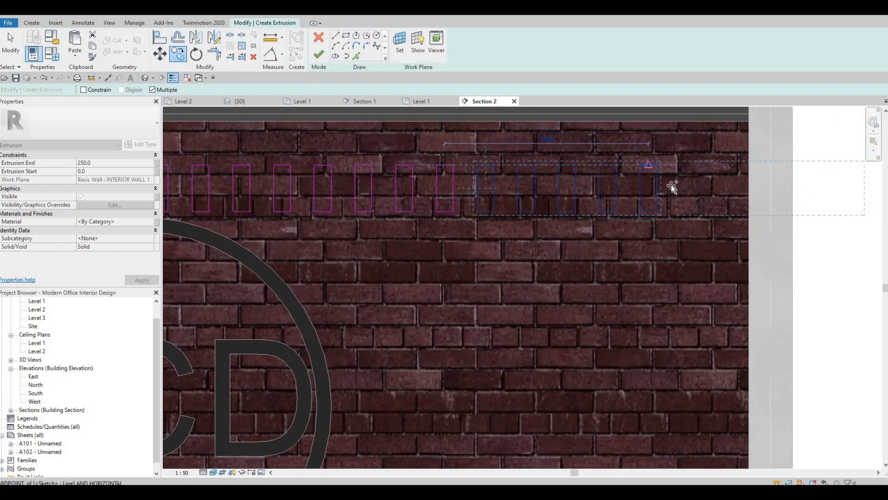
{"action": "scroll", "coordinate": [523, 176], "scroll_direction": "down", "scroll_amount": 1}
{"action": "left_click", "coordinate": [532, 155]}
{"action": "key", "text": "Escape"}
{"action": "key", "text": "Escape"}
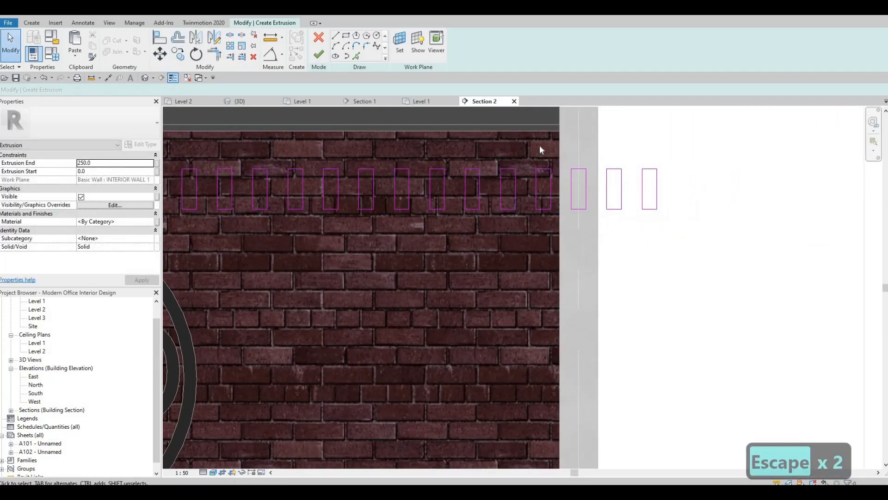
Step: Delete the three small rectangles that lie beyond the brick wall's right edge
{"action": "mouse_move", "coordinate": [561, 149]}
{"action": "left_mouse_down"}
{"action": "mouse_move", "coordinate": [609, 224]}
{"action": "mouse_move", "coordinate": [666, 226]}
{"action": "left_mouse_up"}
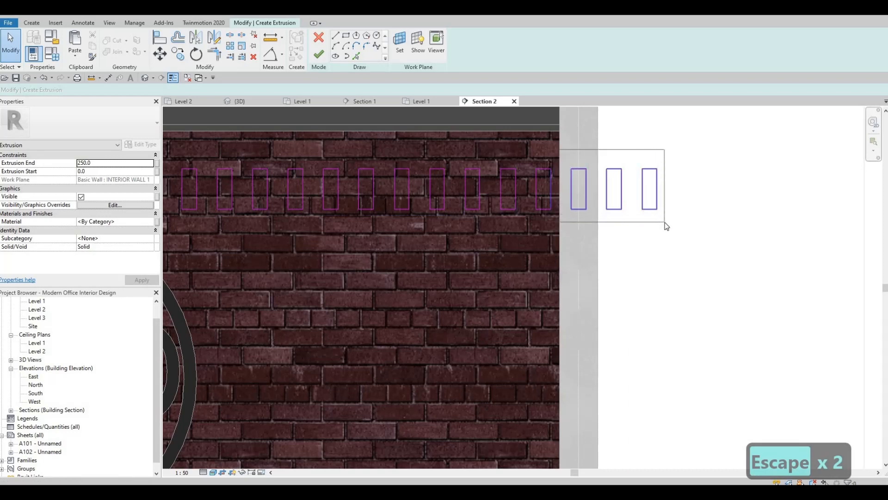
{"action": "left_click", "coordinate": [552, 190], "text": "shift"}
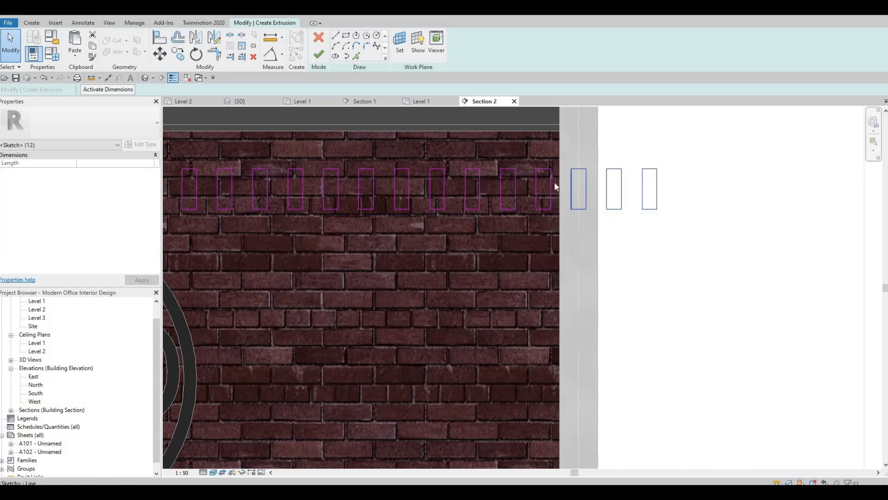
{"action": "key", "text": "Delete"}
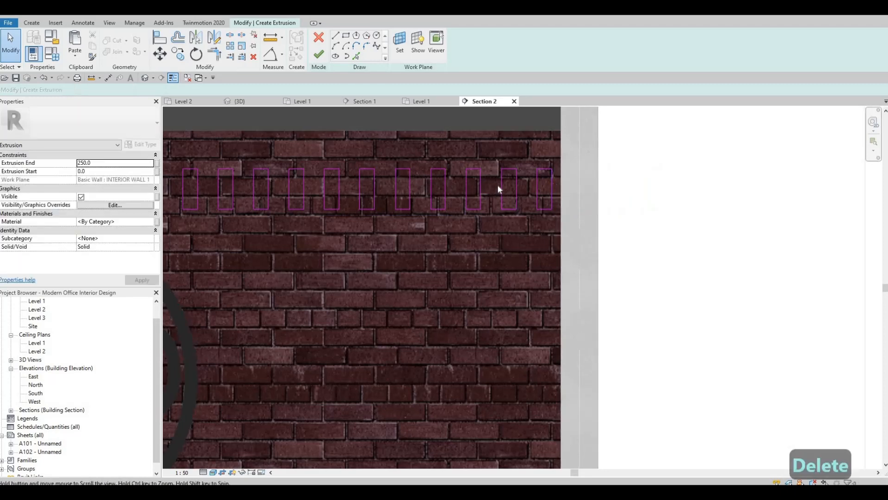
Step: Finish the sketch of the rectangle row and set the extrusion end to 800
{"action": "scroll", "coordinate": [495, 193], "scroll_direction": "down", "scroll_amount": 2}
{"action": "scroll", "coordinate": [495, 193], "scroll_direction": "down", "scroll_amount": 3}
{"action": "middle_click_drag", "start_coordinate": [228, 145], "coordinate": [263, 171]}
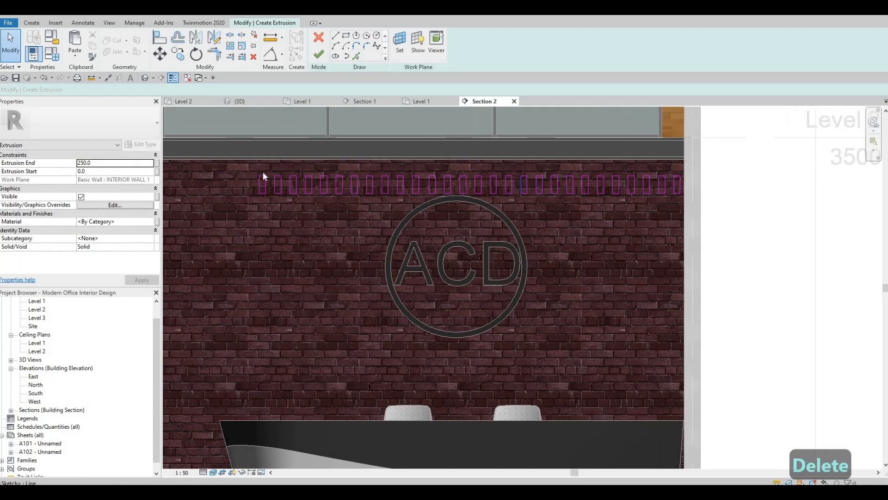
{"action": "left_click_drag", "start_coordinate": [613, 206], "coordinate": [685, 207]}
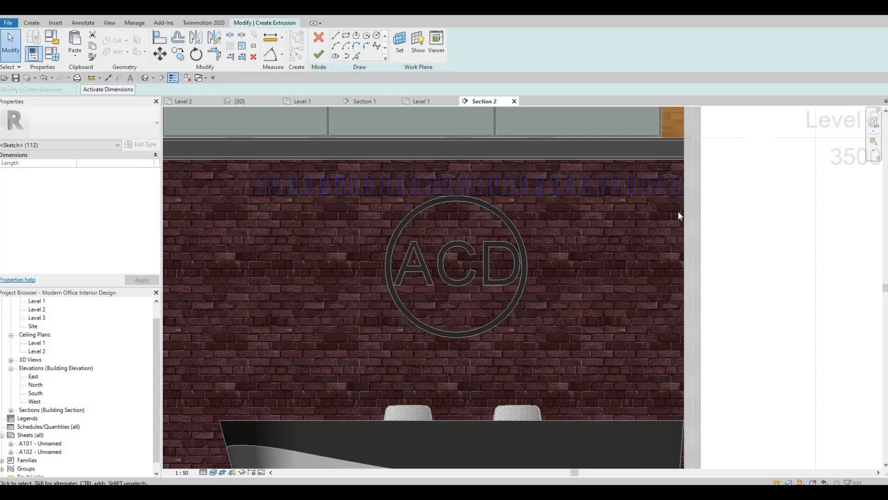
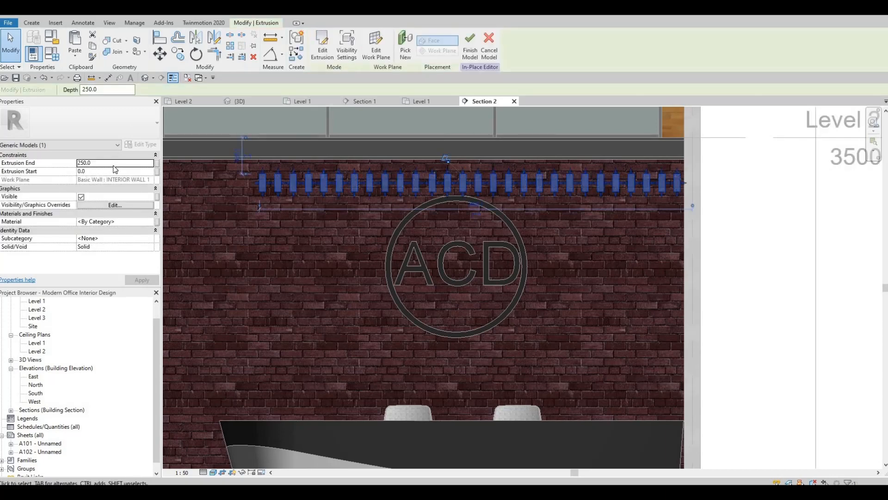
{"action": "left_click", "coordinate": [115, 162]}
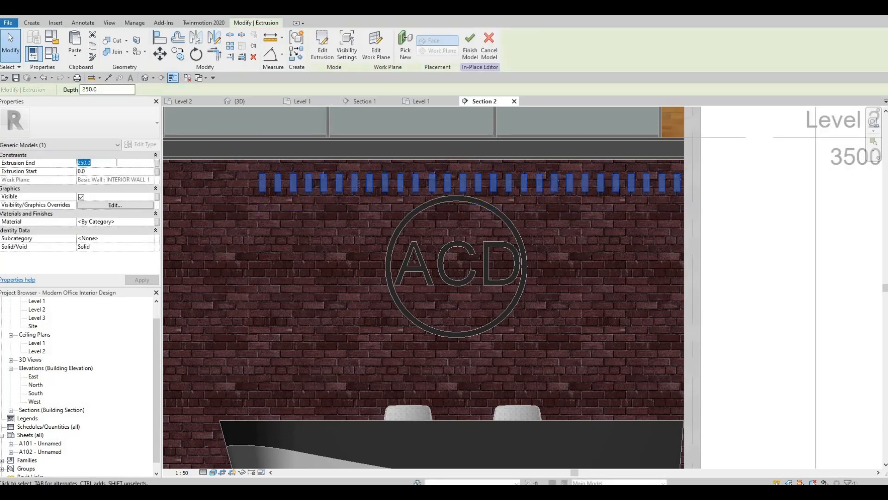
{"action": "type", "text": "800"}
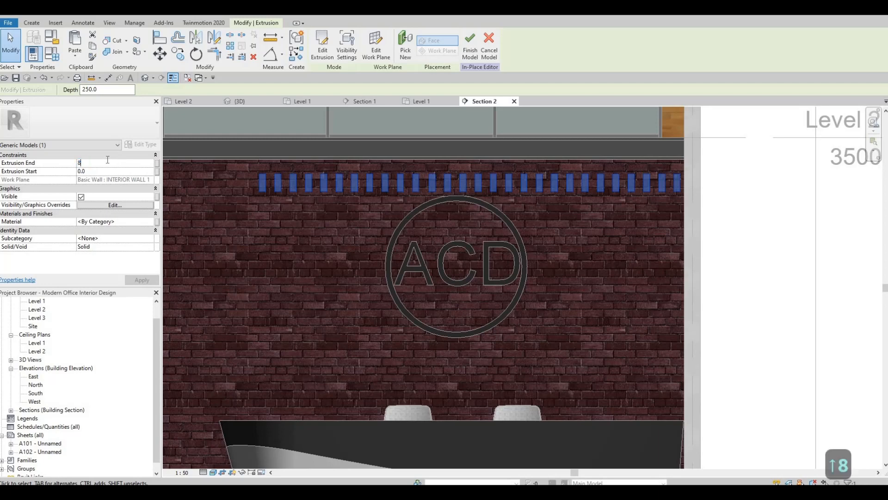
Step: Assign the Redwood material from the AEC Materials Wood library to the extrusion
{"action": "left_click", "coordinate": [135, 222]}
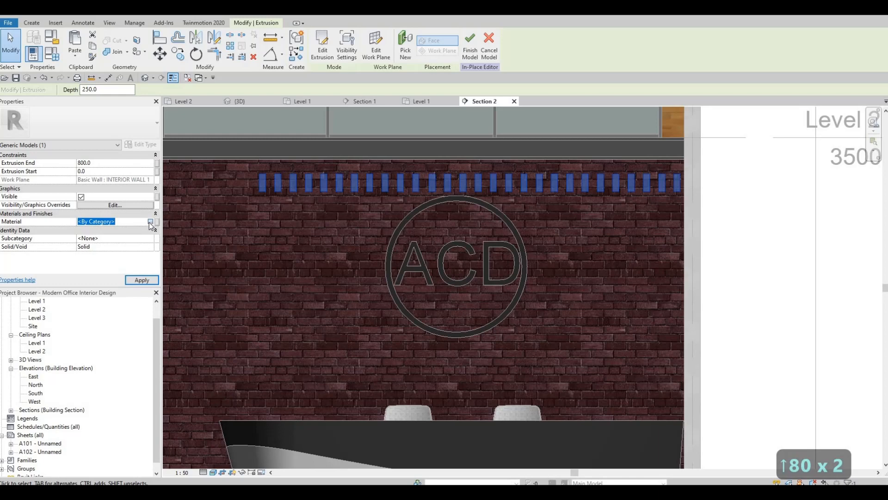
{"action": "left_click", "coordinate": [150, 222]}
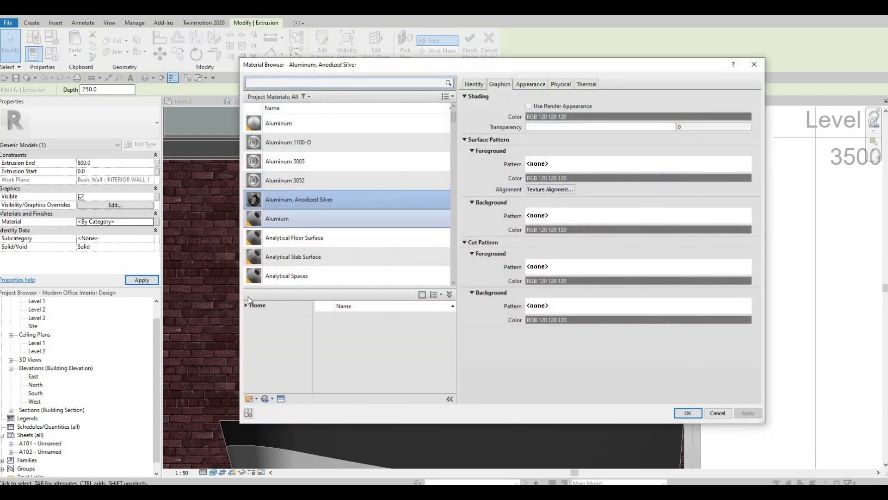
{"action": "scroll", "coordinate": [260, 277], "scroll_direction": "down", "scroll_amount": 5}
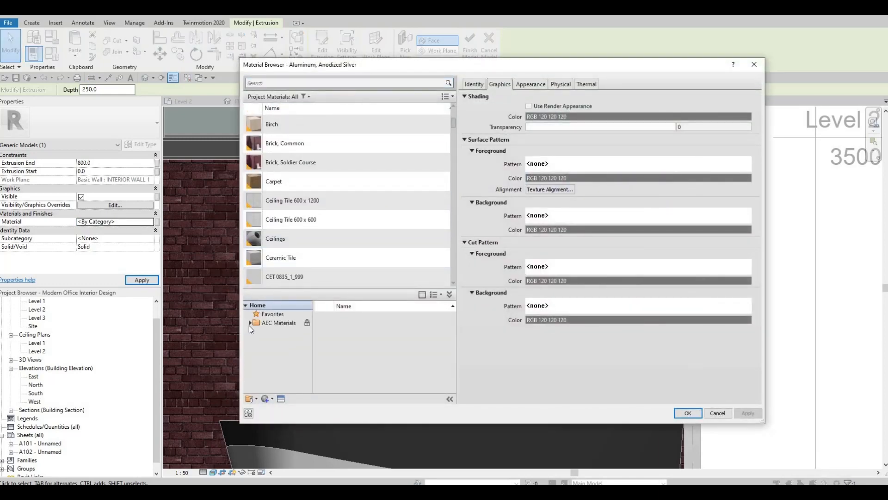
{"action": "left_click", "coordinate": [250, 323]}
{"action": "scroll", "coordinate": [271, 375], "scroll_direction": "down", "scroll_amount": 4}
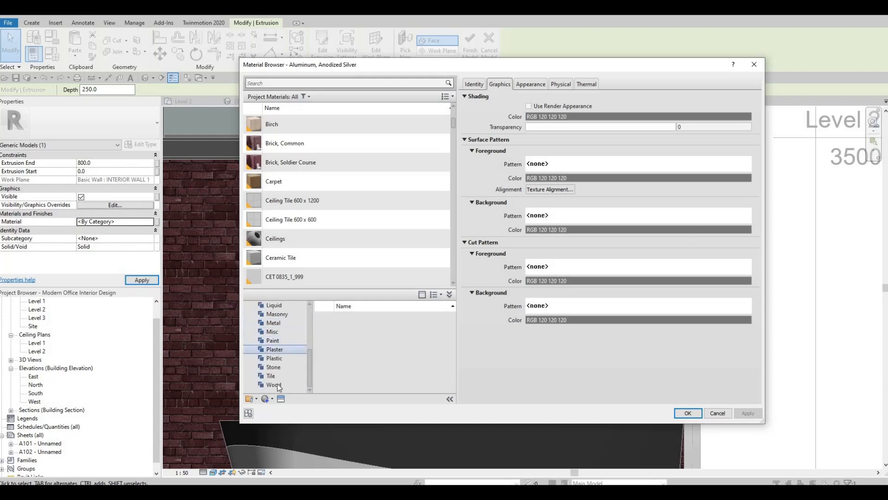
{"action": "left_click", "coordinate": [276, 384]}
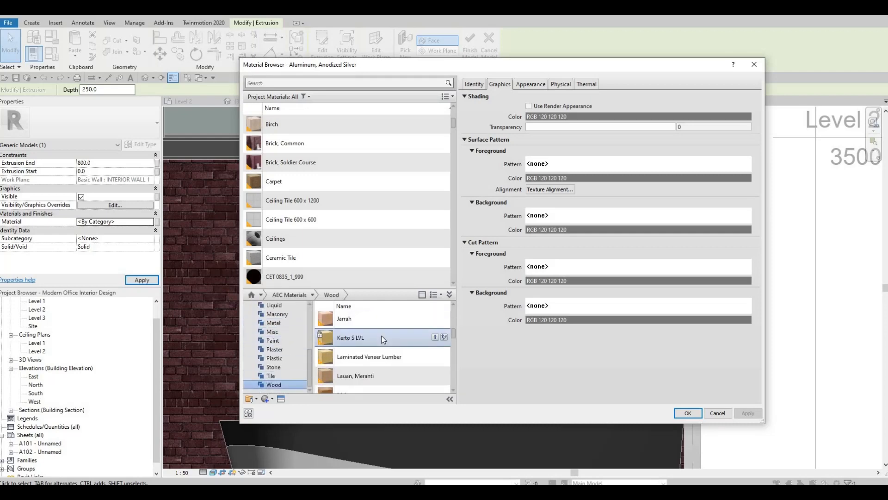
{"action": "scroll", "coordinate": [385, 345], "scroll_direction": "down", "scroll_amount": 5}
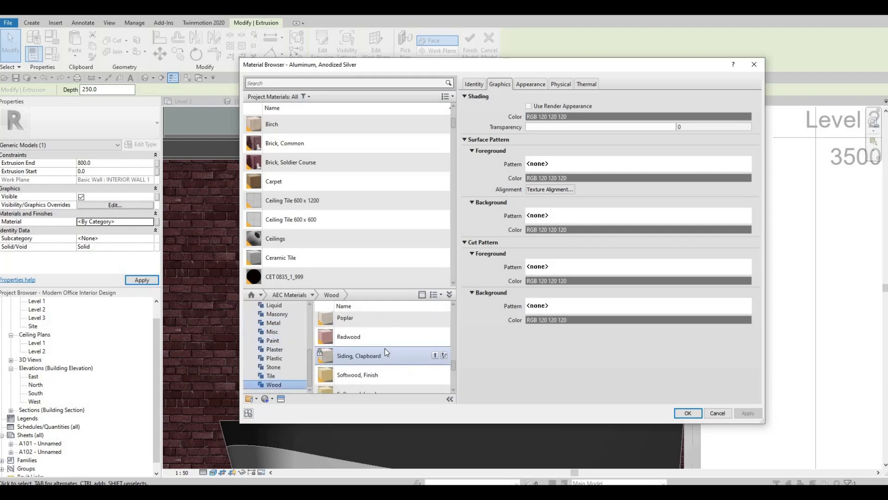
{"action": "scroll", "coordinate": [382, 351], "scroll_direction": "up", "scroll_amount": 3}
{"action": "scroll", "coordinate": [378, 352], "scroll_direction": "down", "scroll_amount": 4}
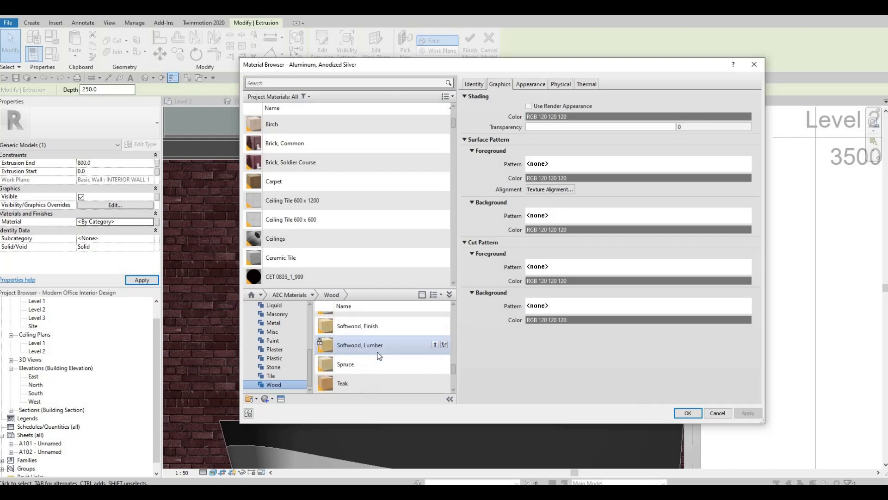
{"action": "scroll", "coordinate": [423, 345], "scroll_direction": "up", "scroll_amount": 3}
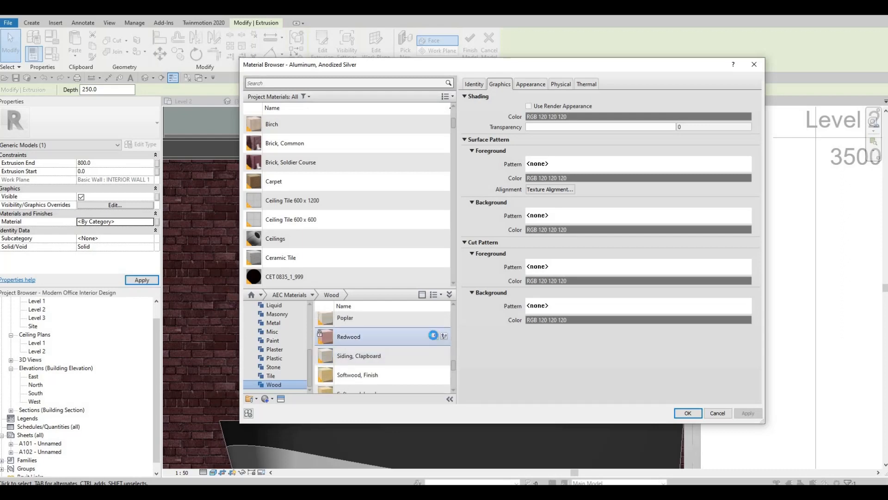
{"action": "left_click", "coordinate": [688, 413]}
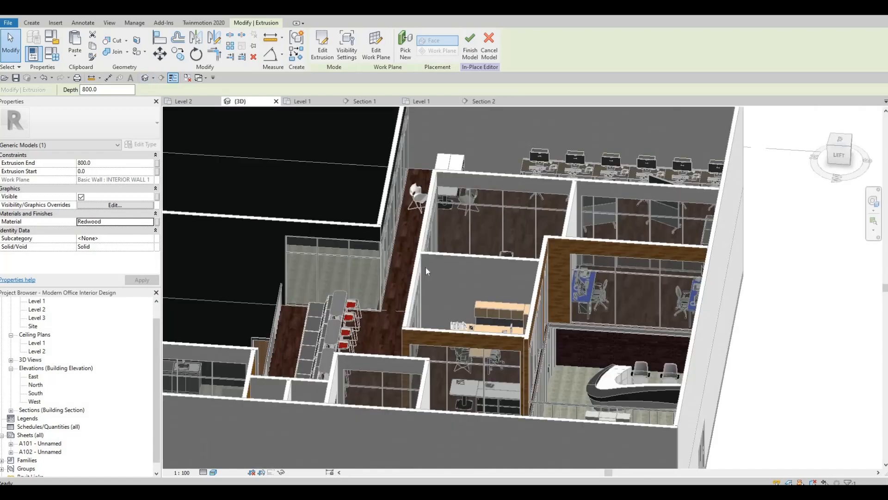
Step: Check the slat extrusion in the 3D view, finish the in-place model and dismiss the save reminder
{"action": "left_click", "coordinate": [426, 267]}
{"action": "middle_click_drag", "start_coordinate": [480, 304], "coordinate": [480, 304], "text": "shift"}
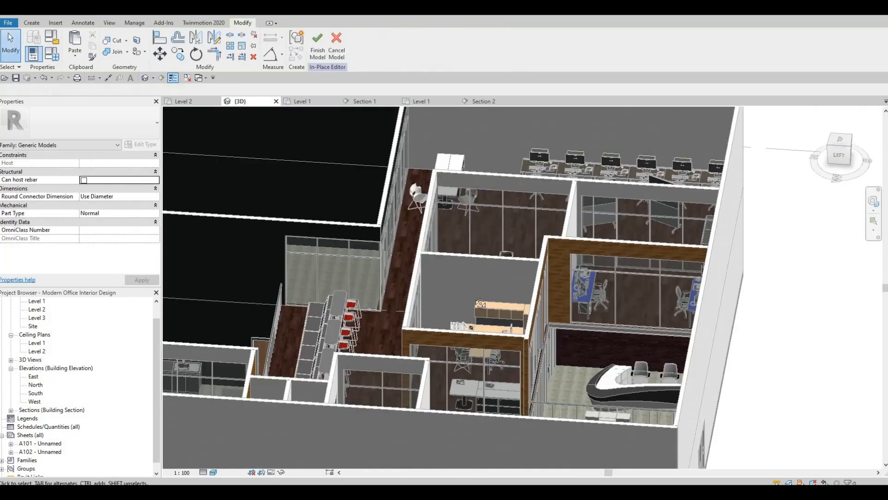
{"action": "middle_click_drag", "start_coordinate": [539, 301], "coordinate": [593, 245], "text": "shift"}
{"action": "scroll", "coordinate": [592, 245], "scroll_direction": "up", "scroll_amount": 8}
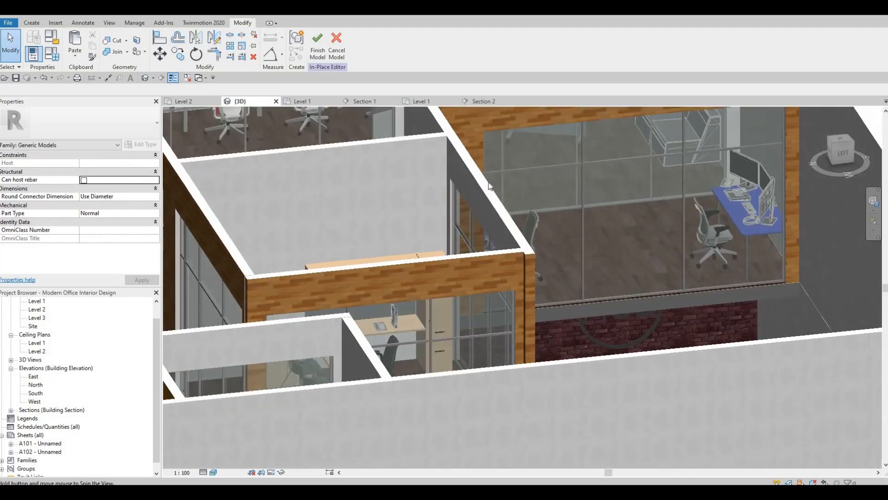
{"action": "left_click", "coordinate": [318, 53]}
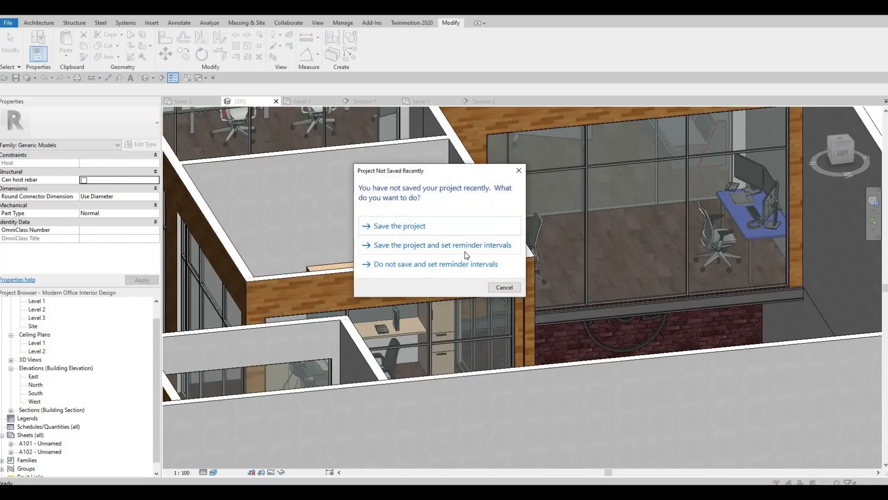
{"action": "key", "text": "Escape"}
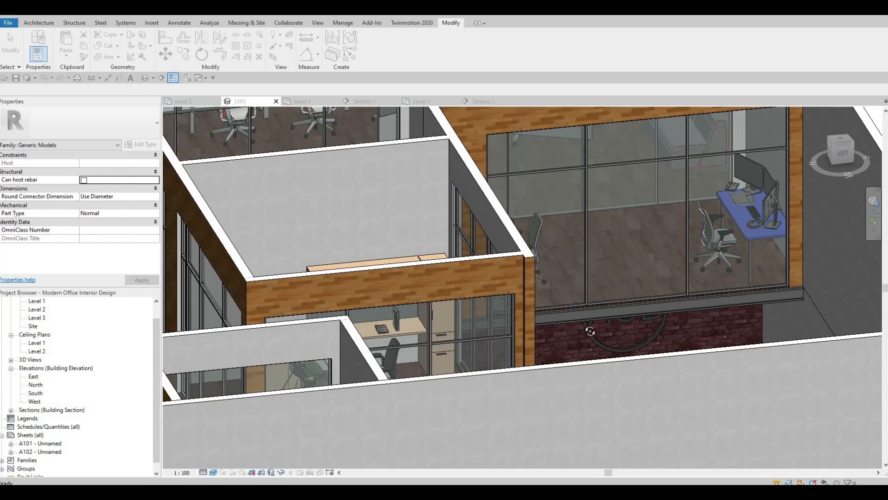
Step: Set the 3D view's model transparency to 40 in the graphic display options
{"action": "middle_click_drag", "start_coordinate": [594, 334], "coordinate": [595, 292], "text": "shift"}
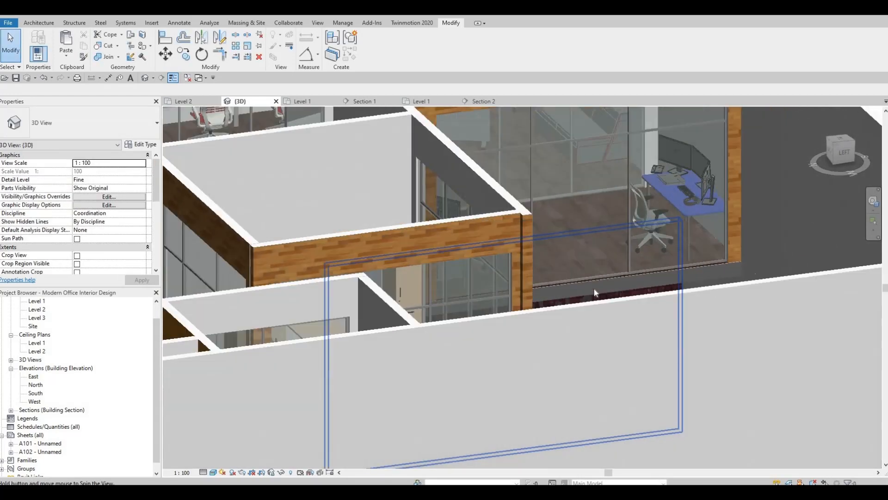
{"action": "left_click", "coordinate": [594, 293]}
{"action": "middle_click_drag", "start_coordinate": [582, 361], "coordinate": [390, 439], "text": "shift"}
{"action": "key", "text": "Escape"}
{"action": "key", "text": "Escape"}
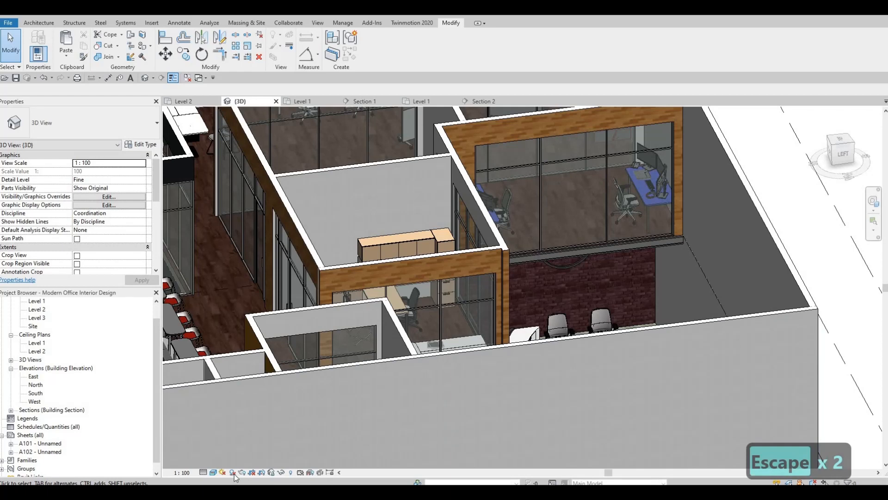
{"action": "left_click", "coordinate": [213, 472]}
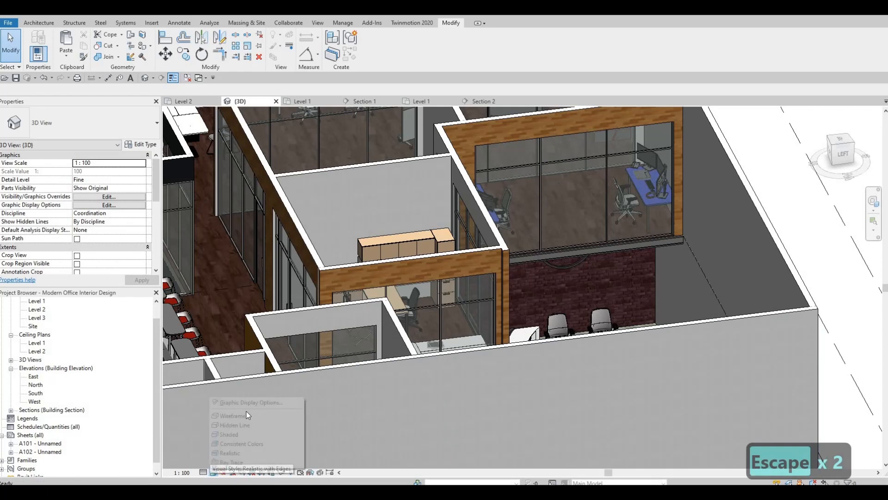
{"action": "left_click", "coordinate": [273, 402]}
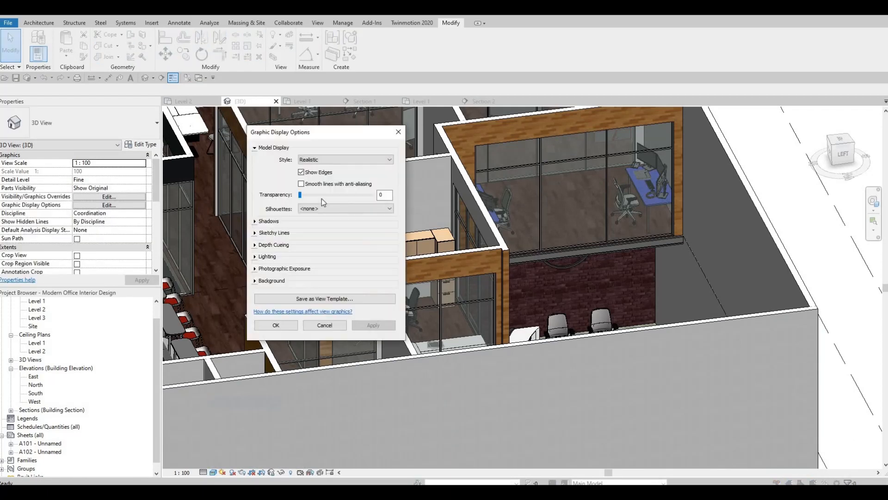
{"action": "left_click", "coordinate": [326, 195]}
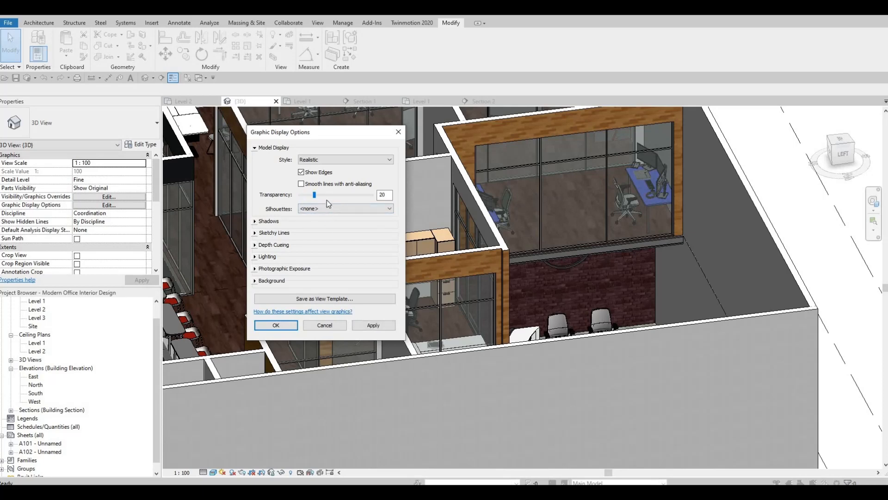
{"action": "left_click", "coordinate": [363, 330]}
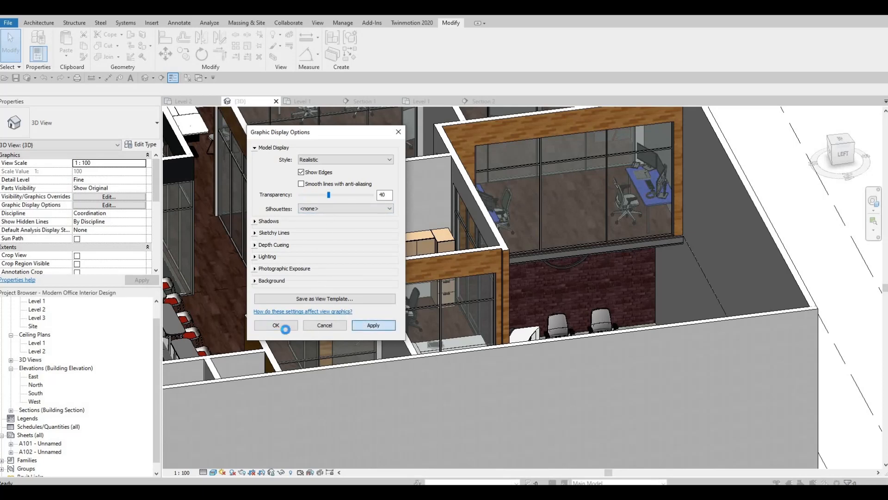
{"action": "left_click", "coordinate": [285, 328]}
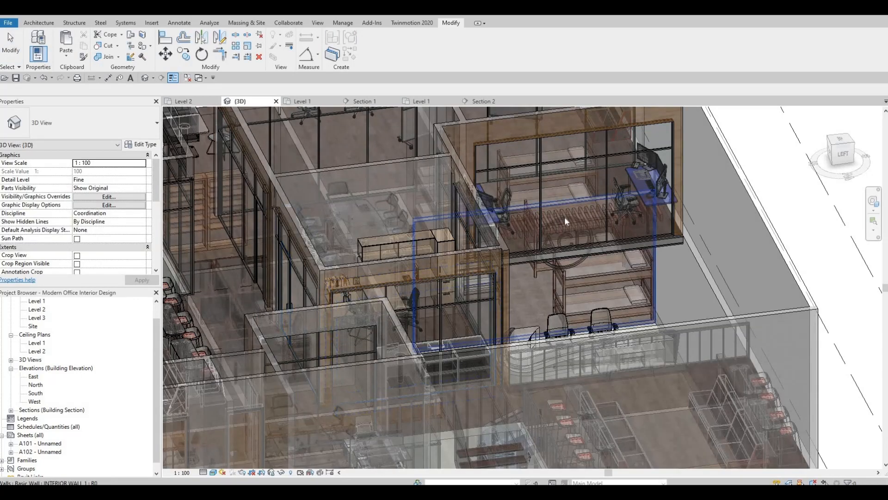
Step: Examine the row of redwood slats above the lobby reception through the transparent walls
{"action": "left_click", "coordinate": [573, 229]}
{"action": "scroll", "coordinate": [581, 231], "scroll_direction": "up", "scroll_amount": 3}
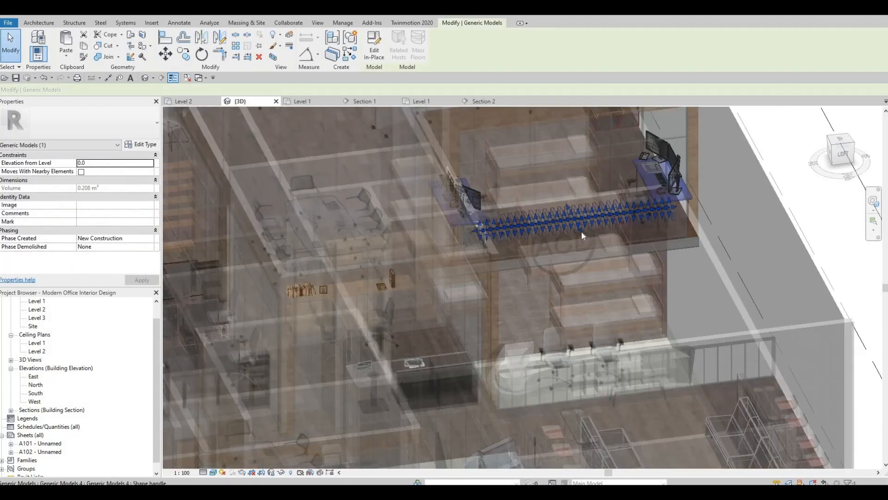
{"action": "left_click", "coordinate": [625, 308]}
{"action": "key", "text": "Escape"}
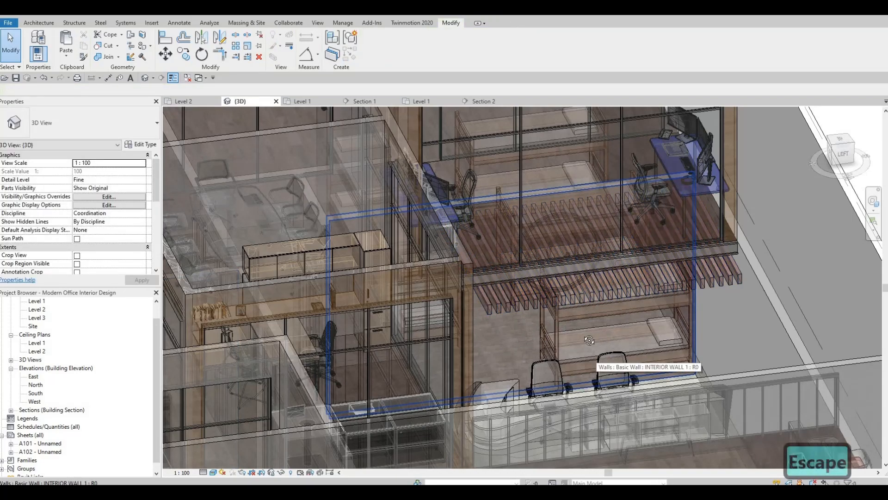
{"action": "middle_click_drag", "start_coordinate": [596, 354], "coordinate": [572, 322], "text": "shift"}
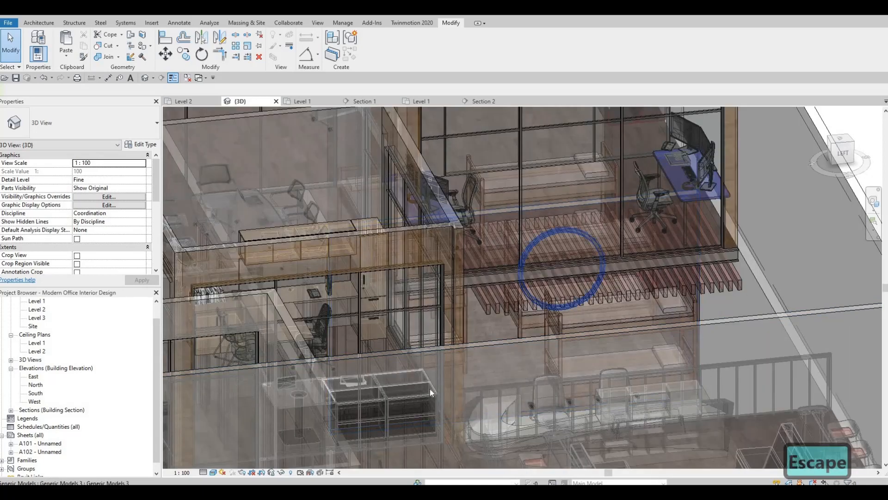
{"action": "key", "text": "Escape"}
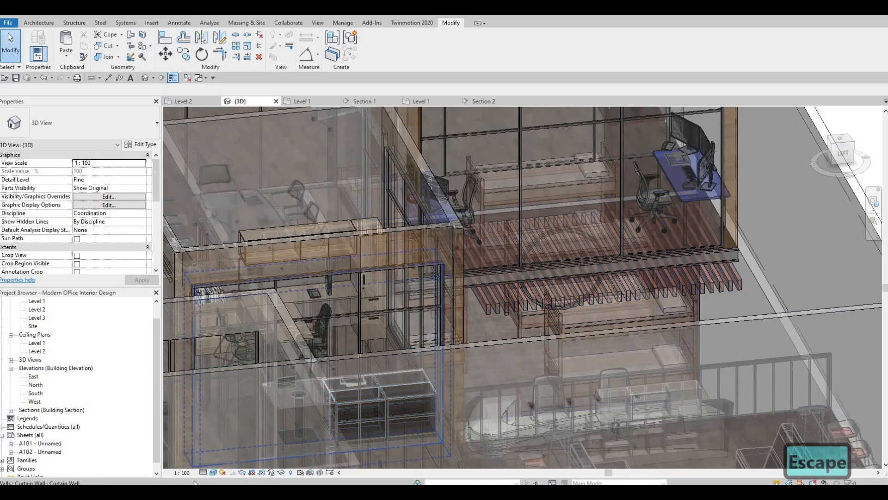
Step: Adjust the 3D view's model transparency again in the graphic display options
{"action": "left_click", "coordinate": [213, 473]}
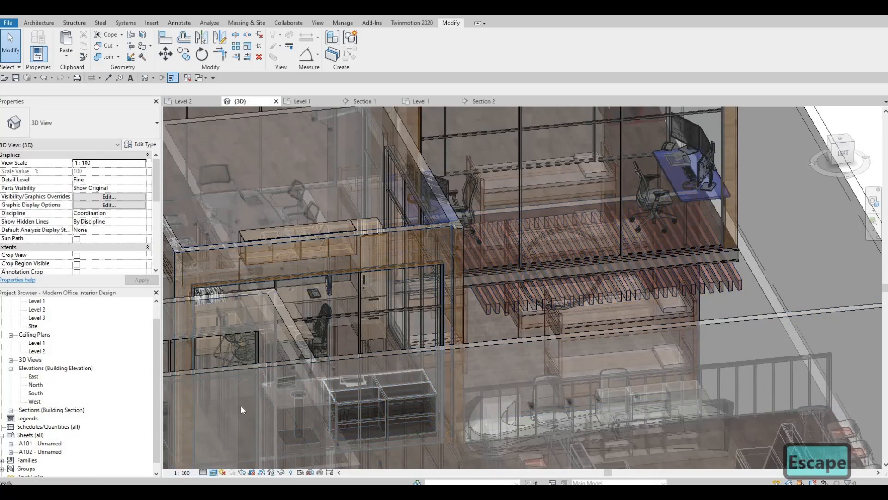
{"action": "left_click", "coordinate": [250, 402]}
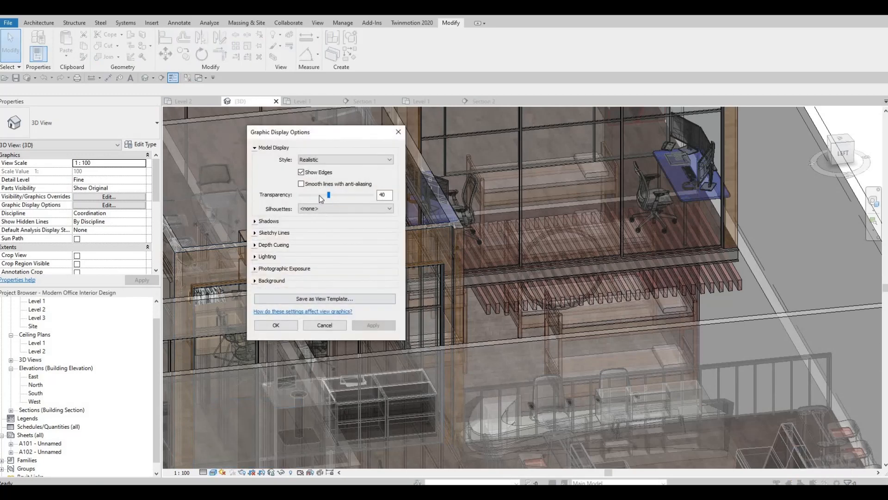
{"action": "left_click", "coordinate": [291, 325]}
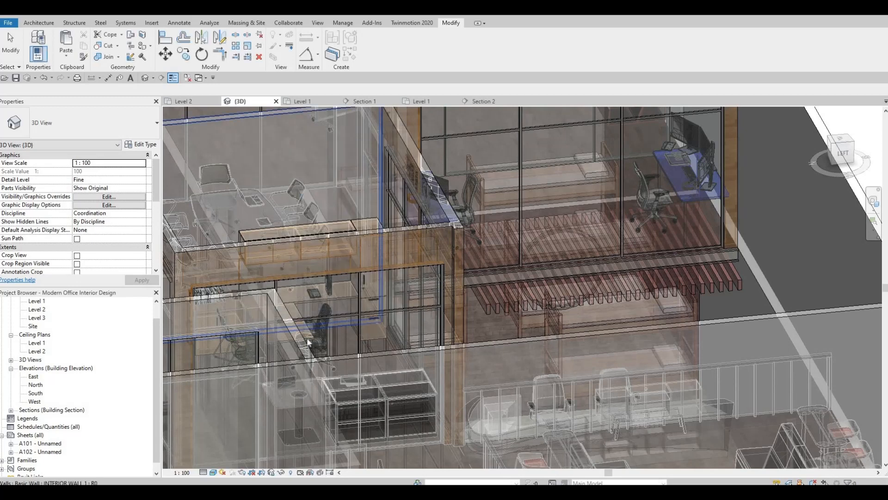
Step: Set the 3D view's model transparency to 0 in the graphic display options, keeping the Realistic style
{"action": "key", "text": "Escape"}
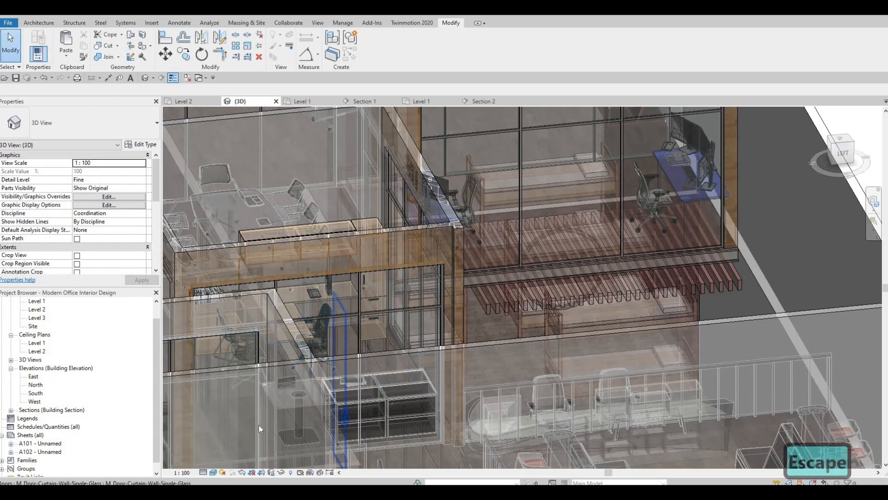
{"action": "left_click", "coordinate": [214, 472]}
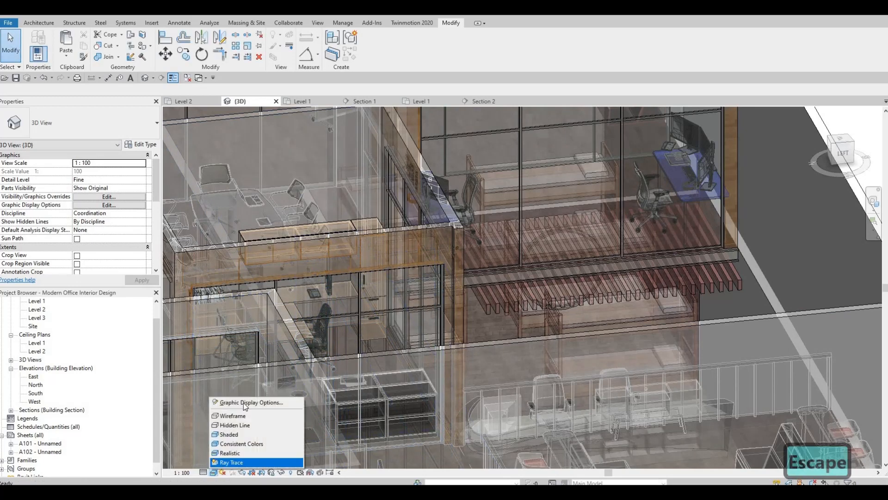
{"action": "left_click", "coordinate": [244, 402]}
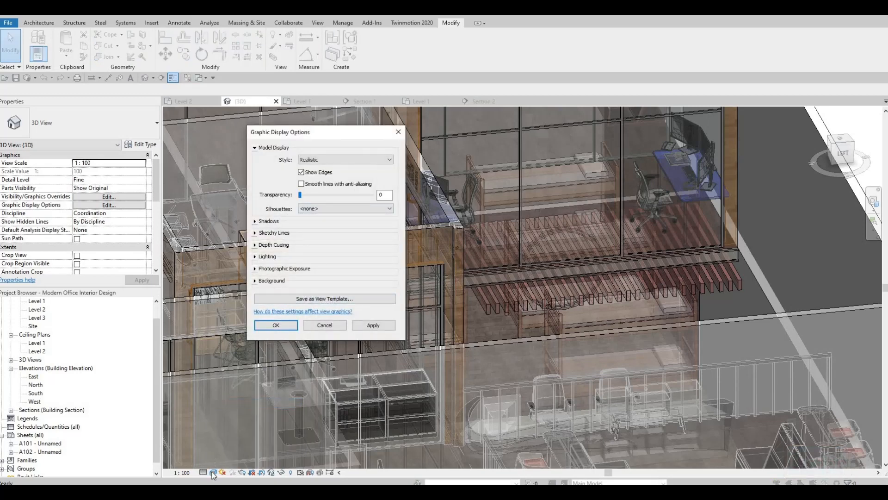
{"action": "left_click", "coordinate": [374, 326]}
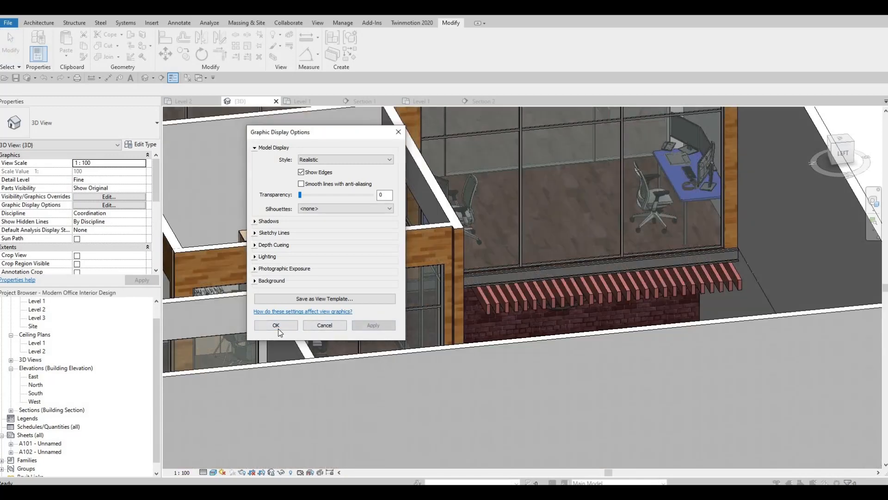
{"action": "key", "text": "Escape"}
Step: In Section 2, nudge the ACD lettering and its ring together eight increments down and three to the right on the brick wall
{"action": "middle_click_drag", "start_coordinate": [525, 373], "coordinate": [338, 306], "text": "shift"}
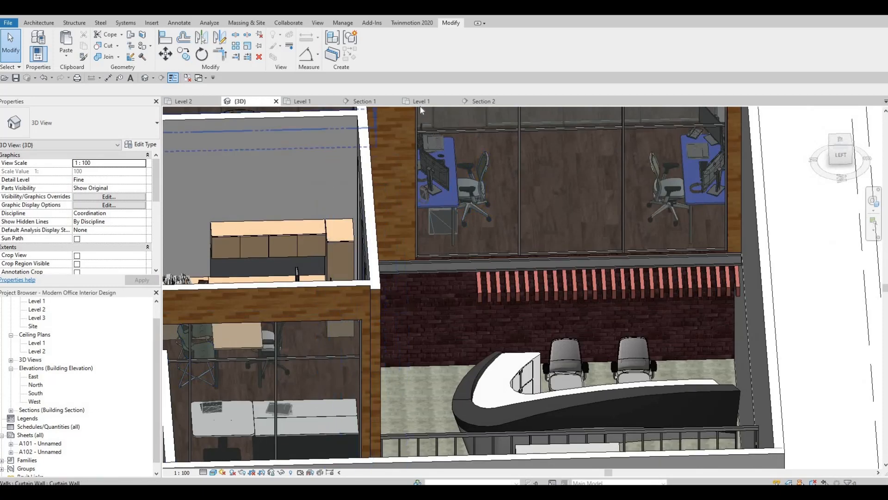
{"action": "left_click", "coordinate": [483, 101]}
{"action": "scroll", "coordinate": [535, 224], "scroll_direction": "down", "scroll_amount": 1}
{"action": "middle_click_drag", "start_coordinate": [484, 230], "coordinate": [538, 220]}
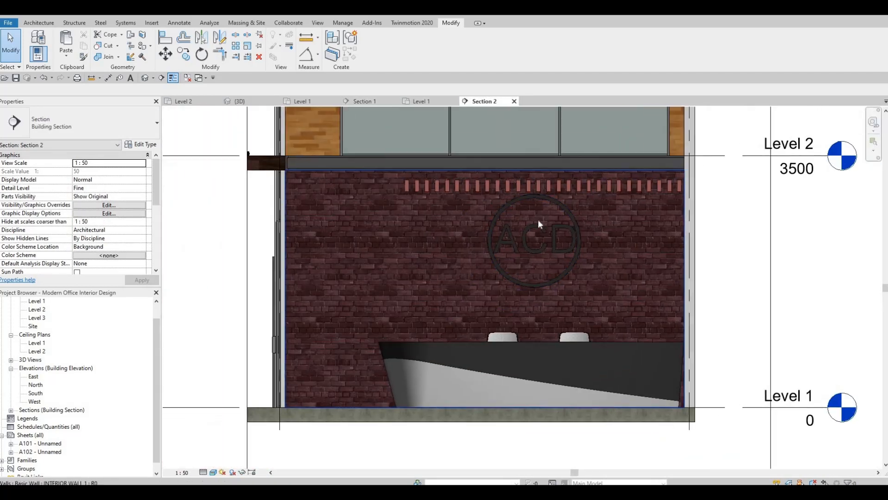
{"action": "left_click", "coordinate": [532, 238]}
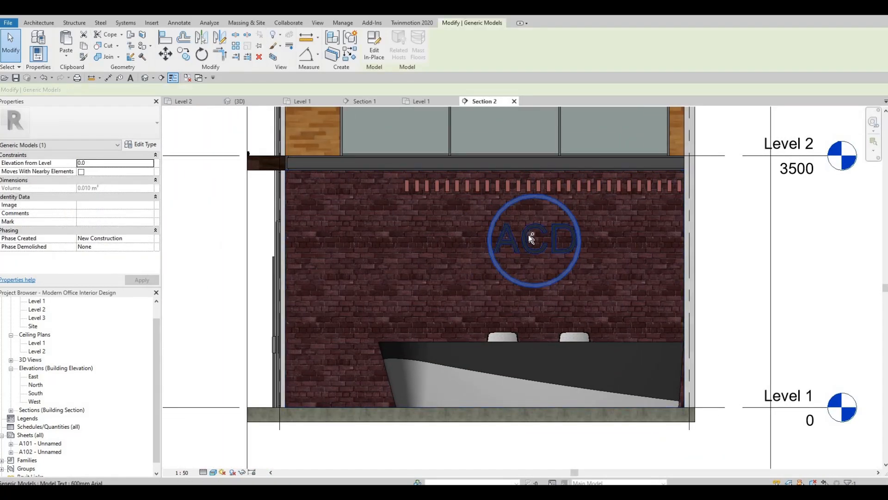
{"action": "left_click", "coordinate": [528, 236], "text": "ctrl"}
{"action": "key", "text": "Down"}
{"action": "key", "text": "Down"}
{"action": "key", "text": "Down"}
{"action": "key", "text": "Down"}
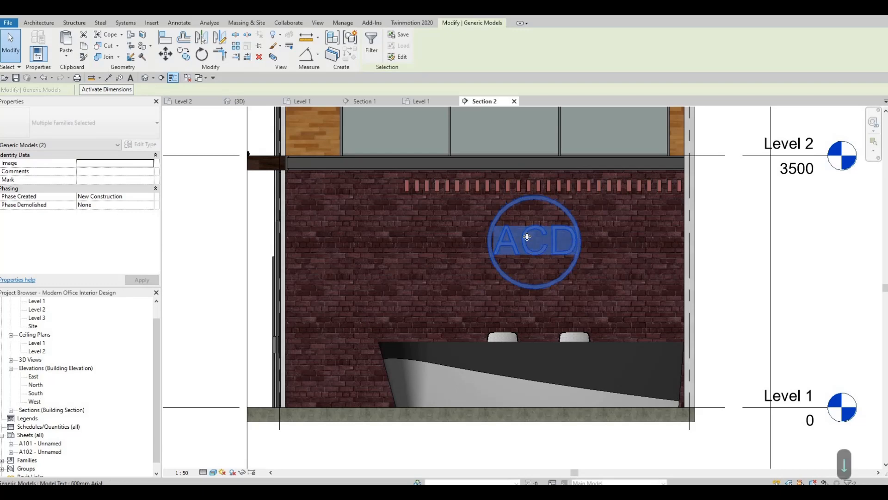
{"action": "key", "text": "Right"}
{"action": "key", "text": "Down"}
{"action": "key", "text": "Down"}
{"action": "key", "text": "Down"}
{"action": "key", "text": "Down"}
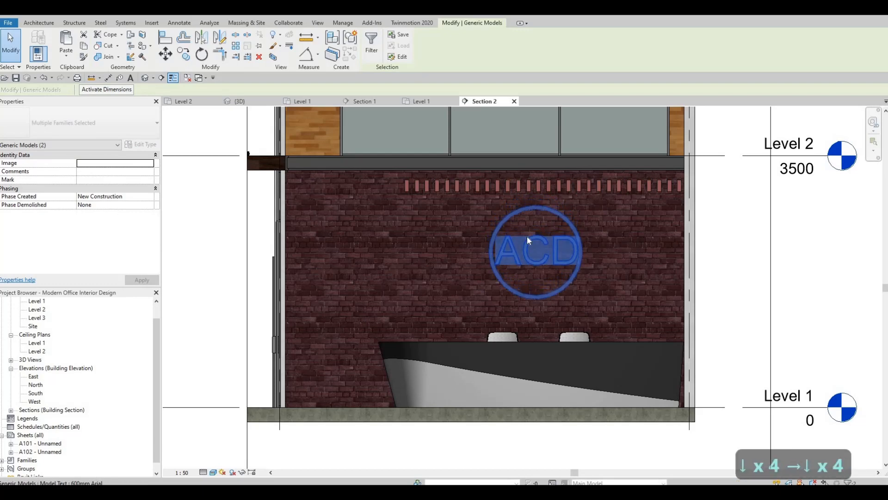
{"action": "key", "text": "Right"}
{"action": "key", "text": "Right"}
{"action": "key", "text": "Escape"}
{"action": "key", "text": "Escape"}
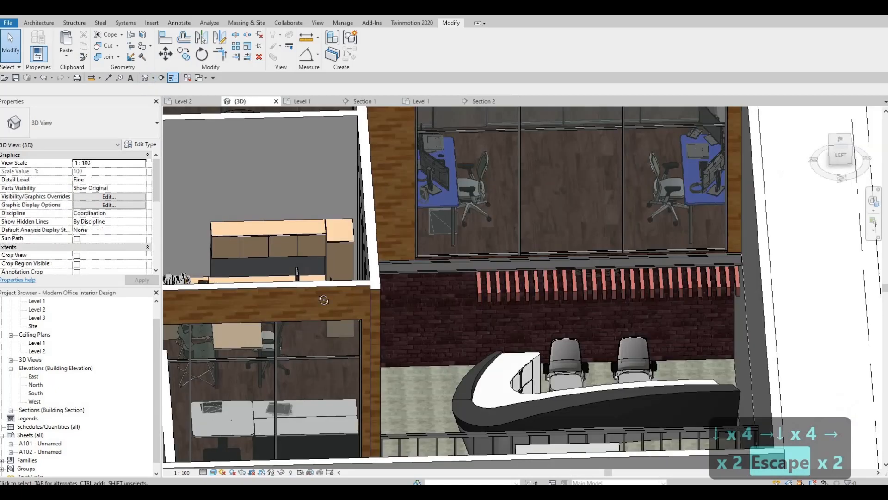
Step: Paint the lobby wall face beside the dark double doors with the Carpet material in the 3D view
{"action": "middle_click_drag", "start_coordinate": [259, 303], "coordinate": [559, 198], "text": "shift"}
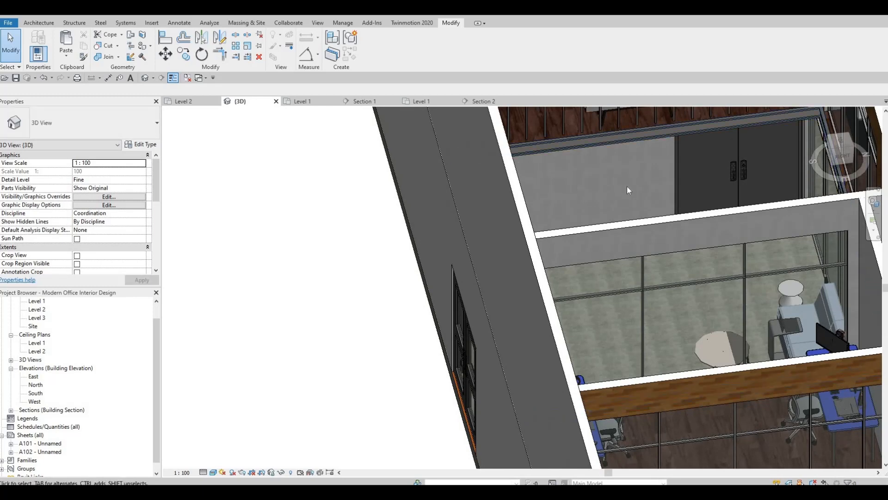
{"action": "middle_click_drag", "start_coordinate": [634, 205], "coordinate": [426, 112], "text": "shift"}
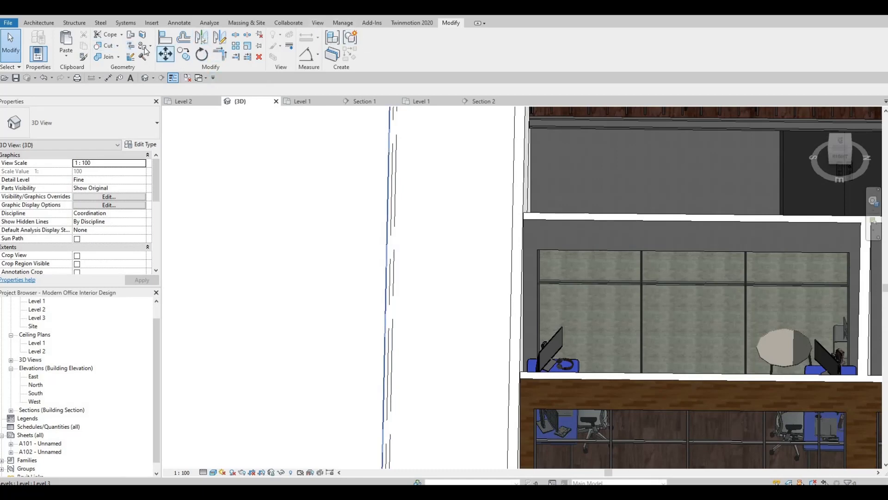
{"action": "key", "text": "p"}
{"action": "key", "text": "t"}
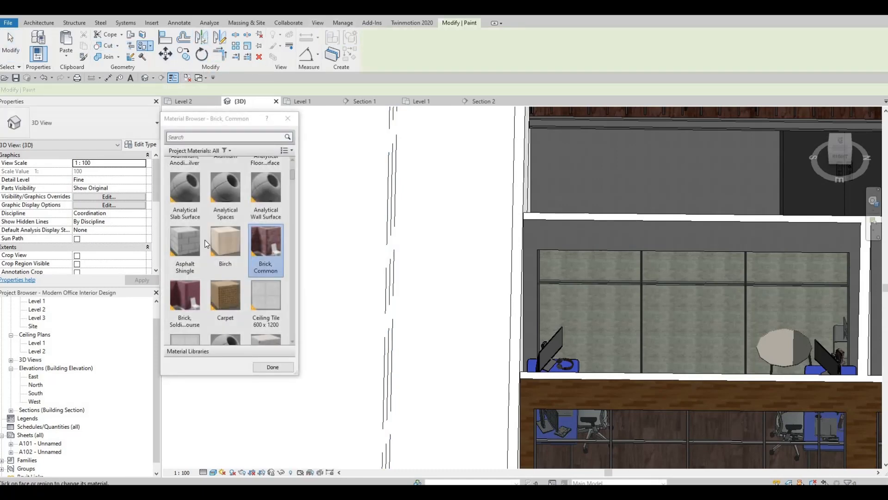
{"action": "scroll", "coordinate": [218, 241], "scroll_direction": "down", "scroll_amount": 5}
{"action": "scroll", "coordinate": [213, 243], "scroll_direction": "up", "scroll_amount": 3}
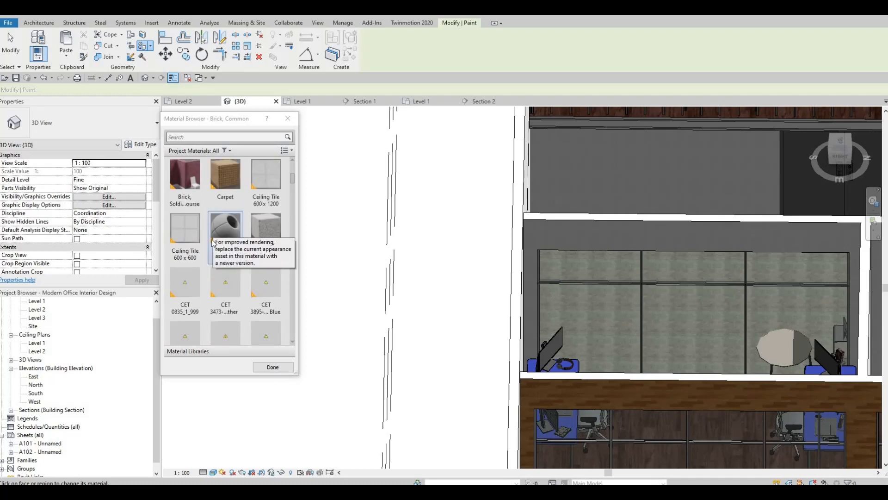
{"action": "left_click", "coordinate": [225, 176]}
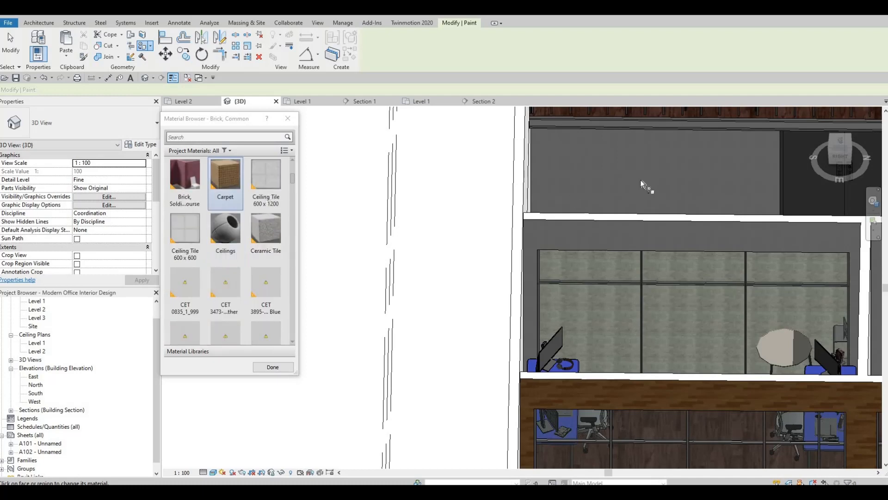
{"action": "left_click", "coordinate": [641, 190]}
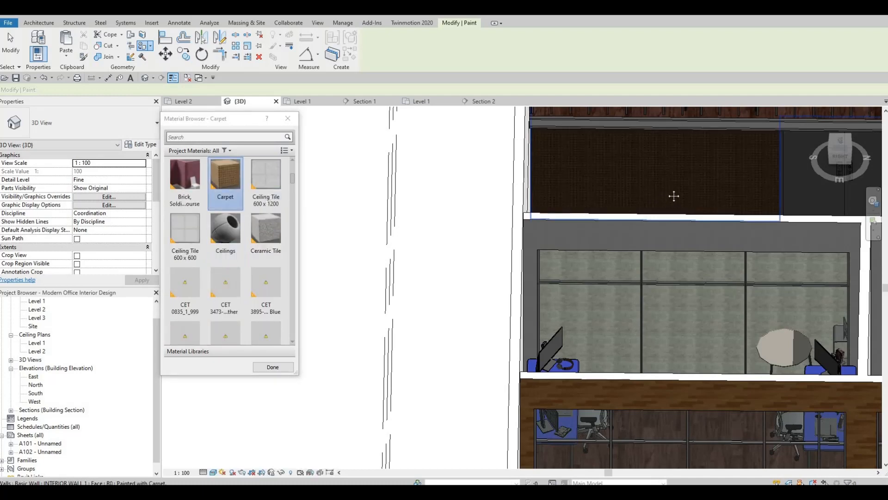
{"action": "middle_click_drag", "start_coordinate": [675, 192], "coordinate": [559, 212], "text": "shift"}
{"action": "key", "text": "Escape"}
{"action": "key", "text": "Escape"}
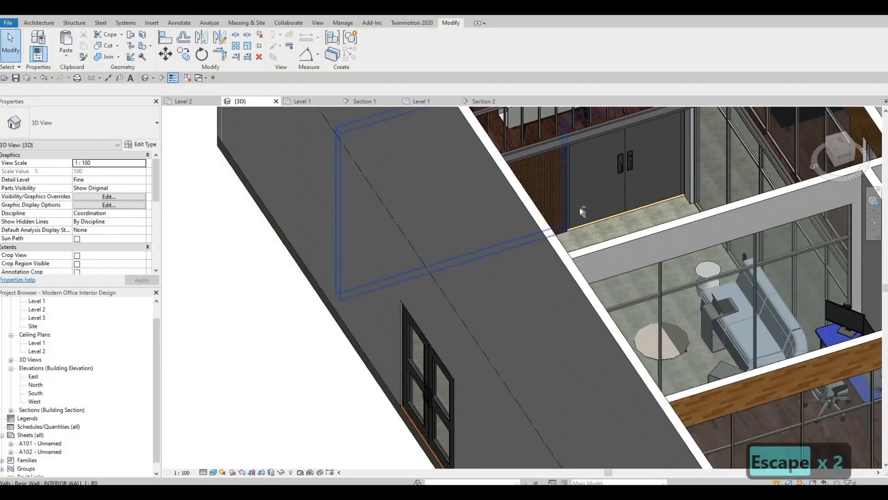
{"action": "left_click", "coordinate": [564, 211]}
{"action": "middle_click_drag", "start_coordinate": [467, 221], "coordinate": [357, 185], "text": "shift"}
{"action": "key", "text": "Escape"}
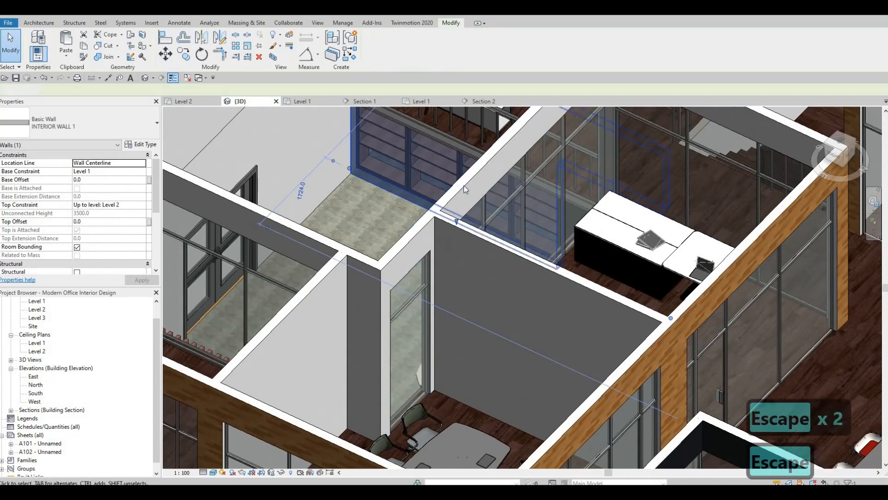
Step: Start splitting the lobby's long side wall face and draw a vertical line from the entrance door's upper corner to the Level 1 wall's top edge
{"action": "middle_click_drag", "start_coordinate": [426, 202], "coordinate": [542, 239], "text": "shift"}
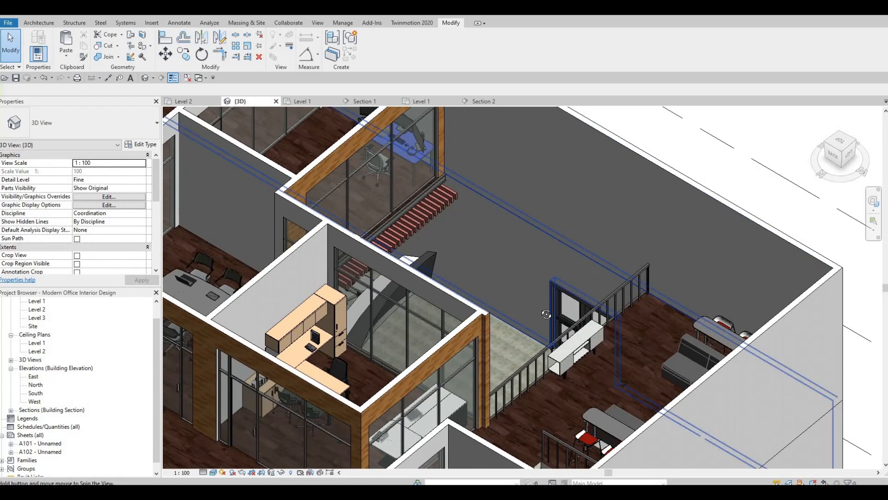
{"action": "middle_click_drag", "start_coordinate": [545, 312], "coordinate": [467, 219], "text": "shift"}
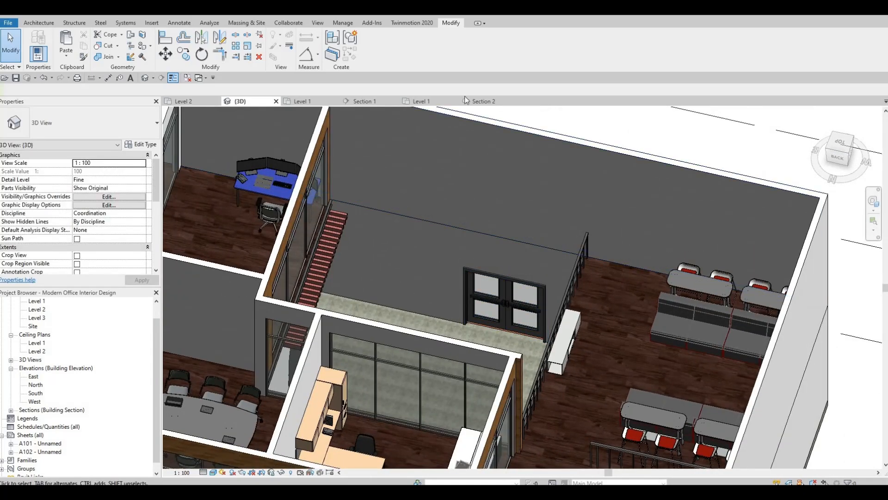
{"action": "middle_click_drag", "start_coordinate": [487, 207], "coordinate": [259, 116], "text": "shift"}
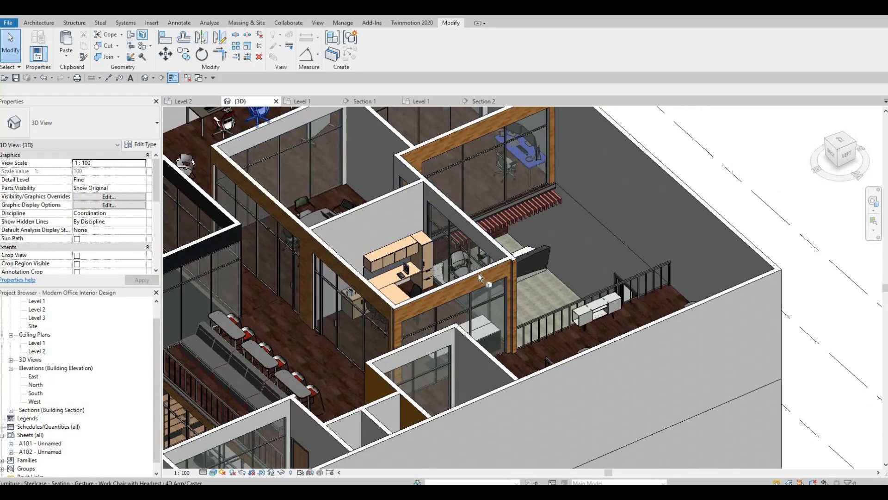
{"action": "middle_click_drag", "start_coordinate": [478, 273], "coordinate": [537, 315], "text": "shift"}
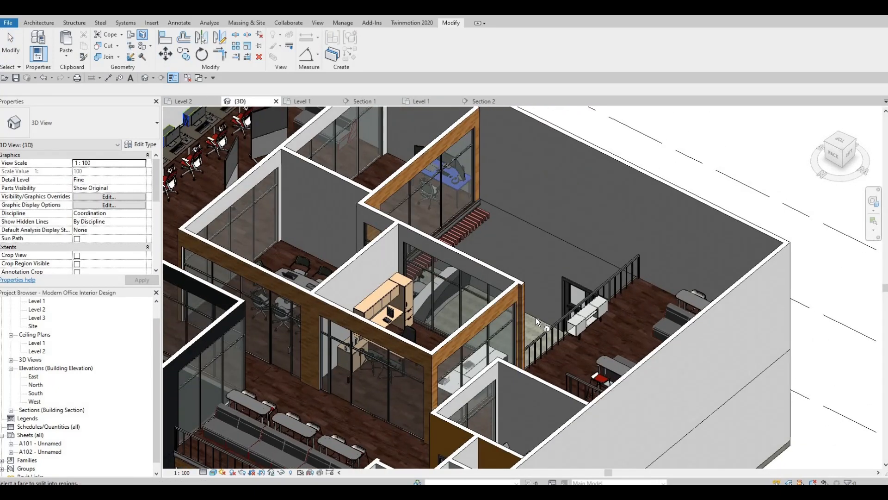
{"action": "left_click", "coordinate": [537, 308]}
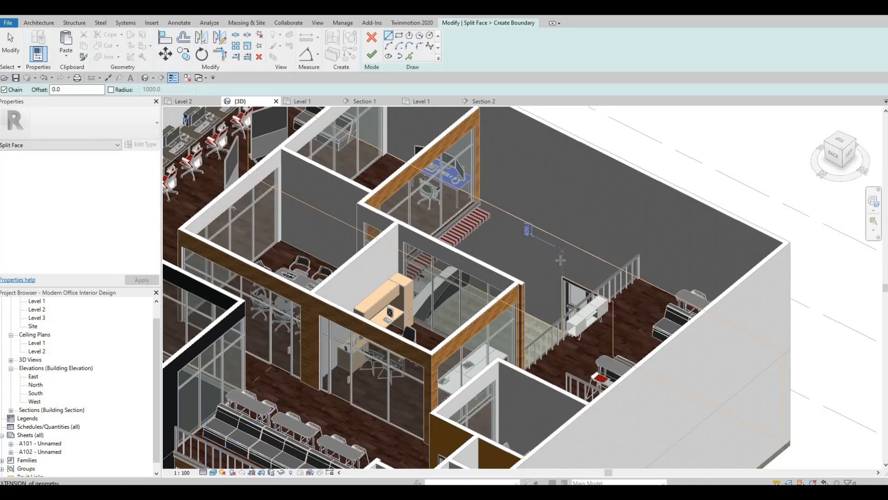
{"action": "scroll", "coordinate": [568, 273], "scroll_direction": "up", "scroll_amount": 5}
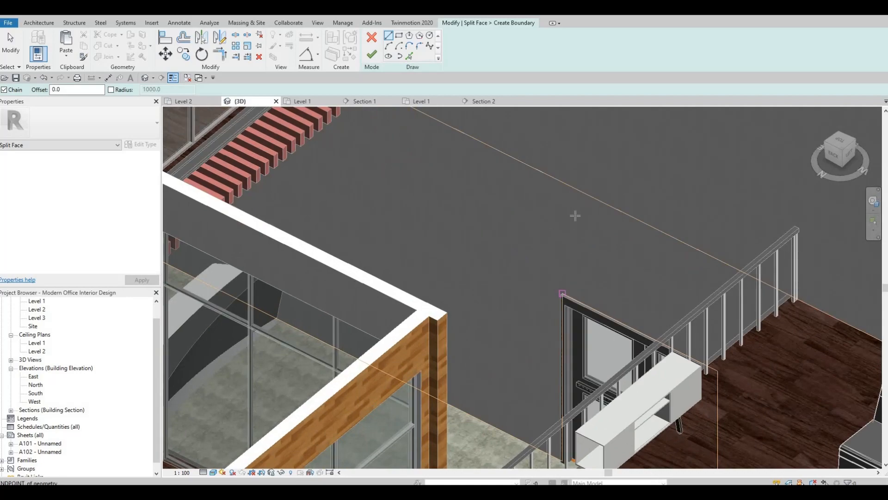
{"action": "left_click", "coordinate": [565, 182]}
{"action": "key", "text": "Escape"}
{"action": "scroll", "coordinate": [577, 192], "scroll_direction": "down", "scroll_amount": 2}
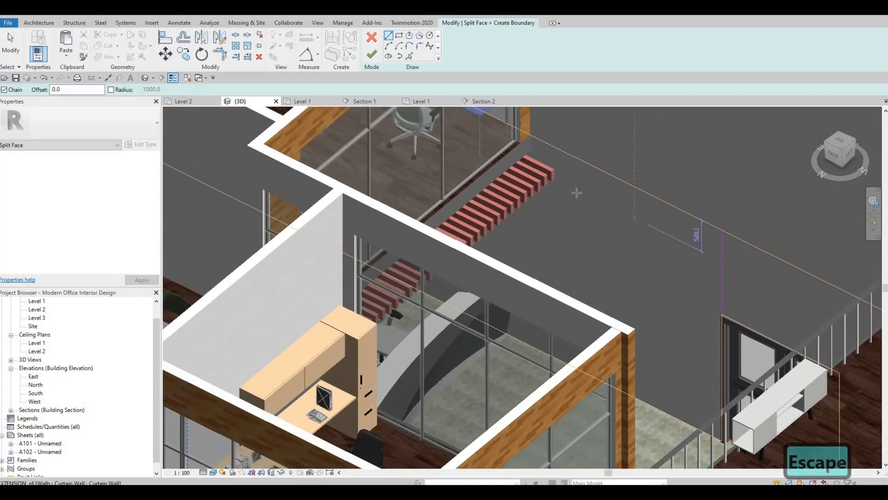
Step: Draw a second vertical split line about 3500 mm long up from the brick wall's floor corner and try to finish the sketch
{"action": "middle_click_drag", "start_coordinate": [577, 192], "coordinate": [696, 268], "text": "shift"}
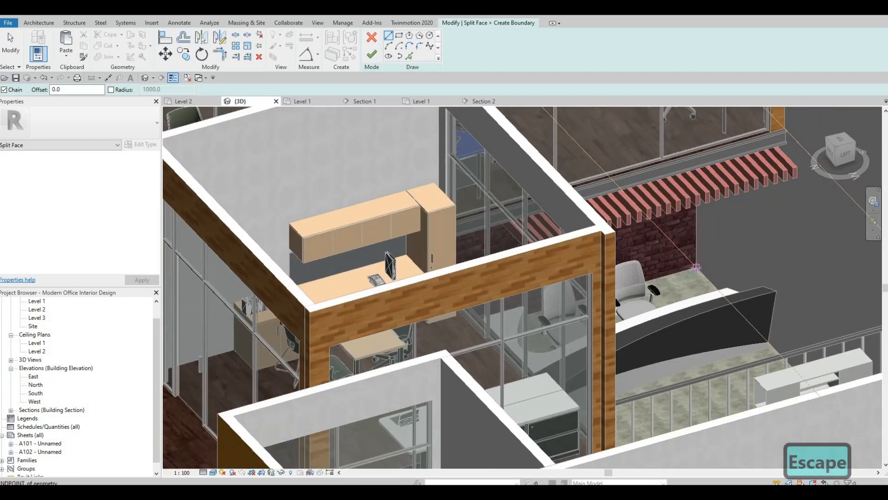
{"action": "left_click", "coordinate": [701, 185]}
{"action": "middle_click_drag", "start_coordinate": [700, 184], "coordinate": [691, 294]}
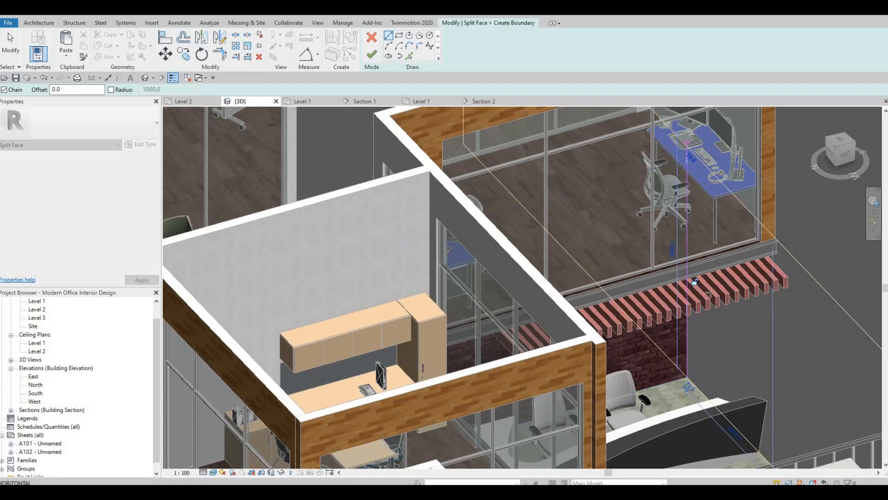
{"action": "key", "text": "Escape"}
{"action": "mouse_move", "coordinate": [687, 146]}
{"action": "middle_mouse_down", "text": "shift"}
{"action": "mouse_move", "coordinate": [671, 188]}
{"action": "mouse_move", "coordinate": [635, 173]}
{"action": "middle_mouse_up", "text": "shift"}
{"action": "key", "text": "Escape"}
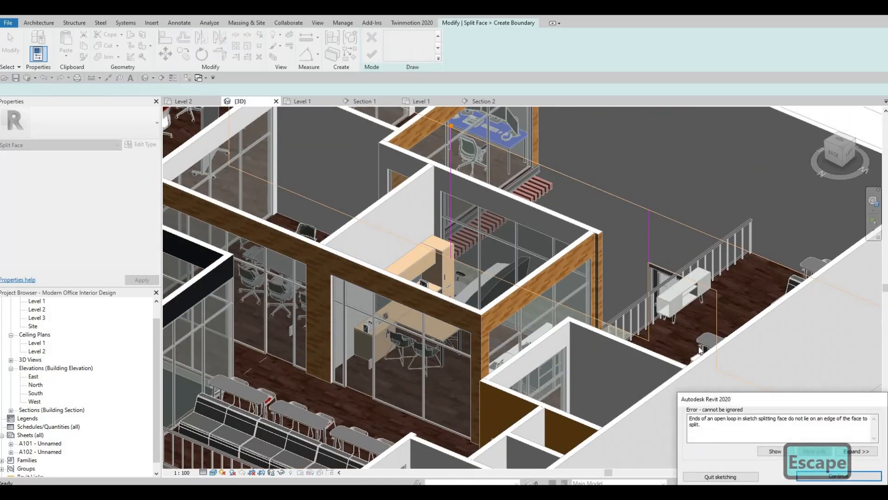
Step: Locate the second split line's faulty upper end, snap it onto the wall face's top edge and finish the split
{"action": "left_click", "coordinate": [774, 451]}
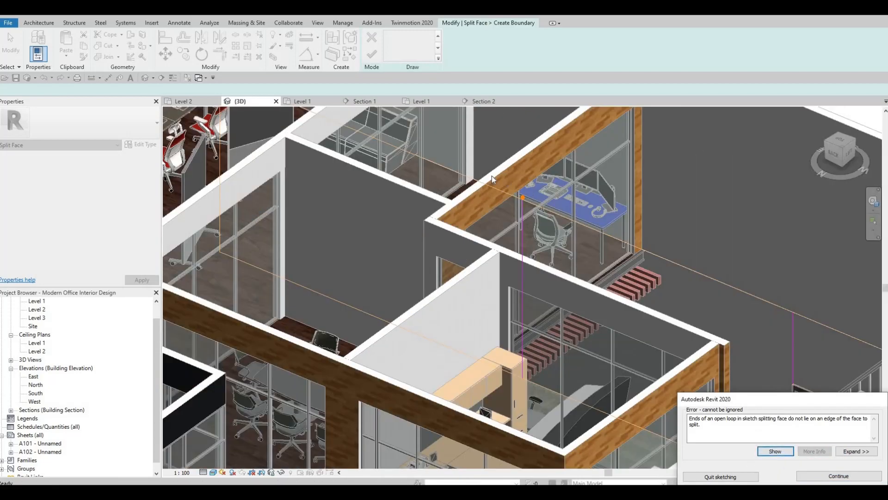
{"action": "scroll", "coordinate": [461, 162], "scroll_direction": "up", "scroll_amount": 5}
{"action": "key", "text": "Escape"}
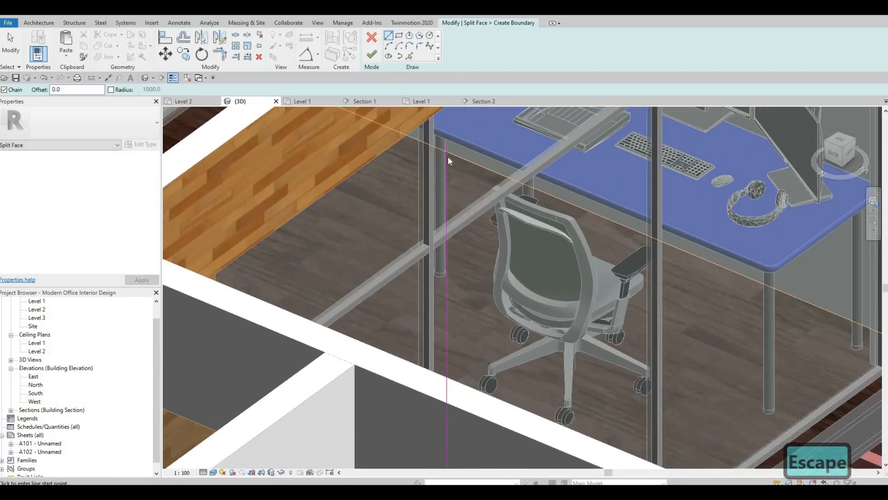
{"action": "key", "text": "Escape"}
{"action": "left_click", "coordinate": [447, 150]}
{"action": "left_click_drag", "start_coordinate": [447, 153], "coordinate": [447, 152]}
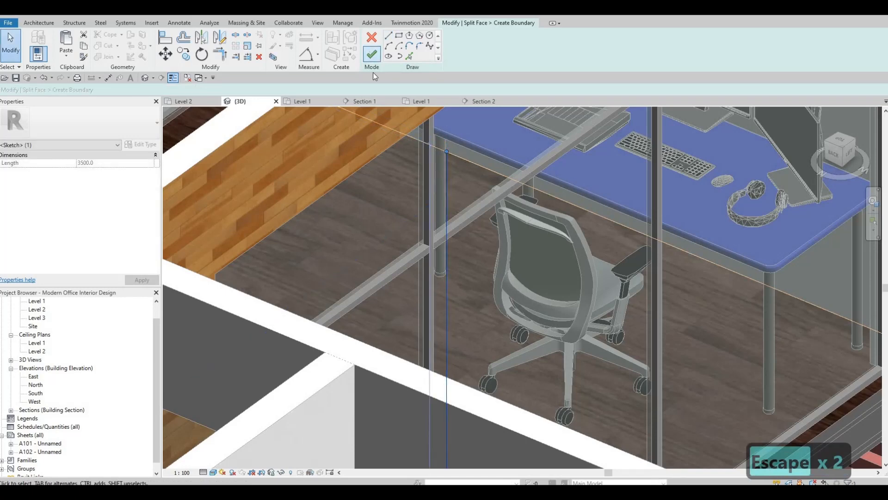
{"action": "left_click", "coordinate": [372, 55]}
Step: Start splitting the side wall's upper-level face and draw a vertical line from the split line above the entrance door to the wall's top edge
{"action": "scroll", "coordinate": [423, 152], "scroll_direction": "down", "scroll_amount": 4}
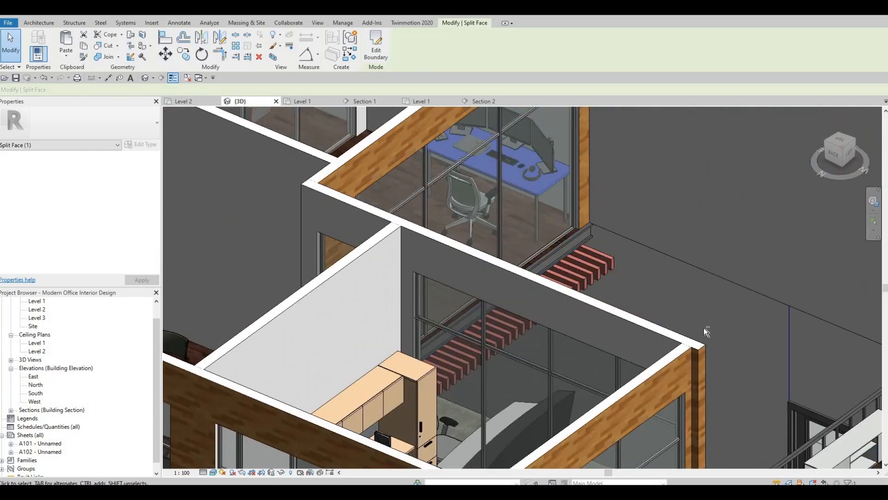
{"action": "scroll", "coordinate": [704, 327], "scroll_direction": "down", "scroll_amount": 2}
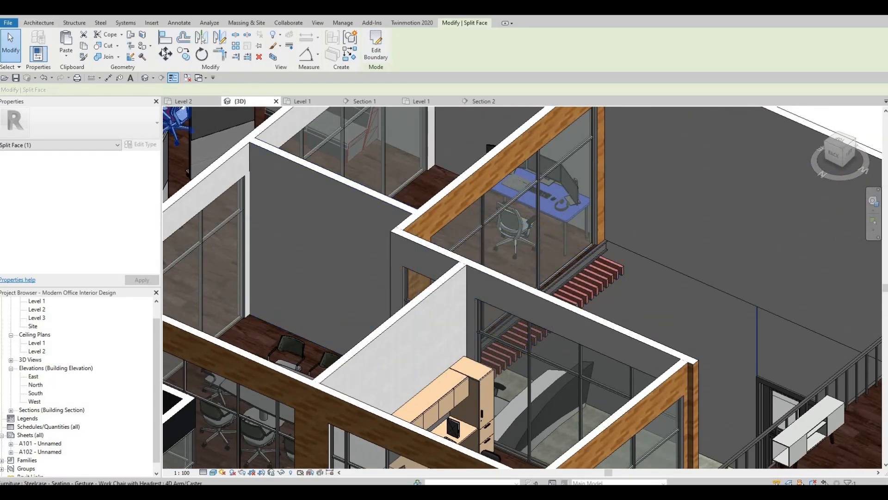
{"action": "left_click", "coordinate": [141, 36]}
{"action": "middle_click_drag", "start_coordinate": [658, 169], "coordinate": [606, 244]}
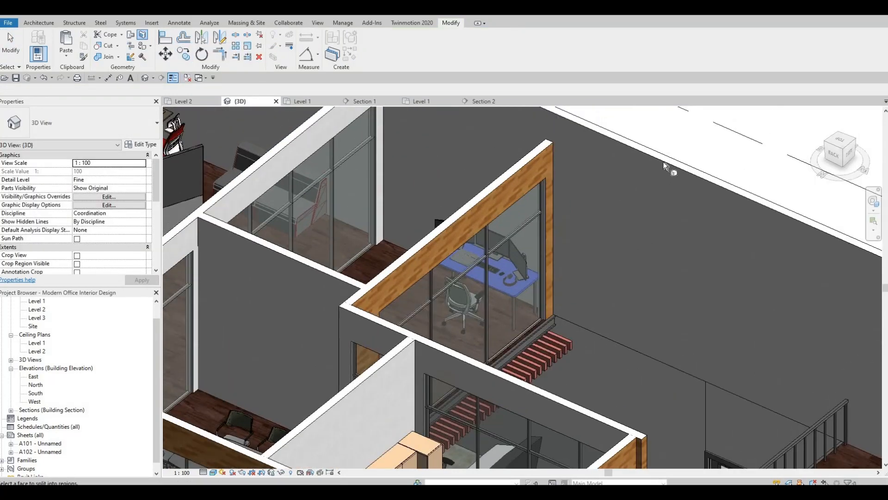
{"action": "left_click", "coordinate": [665, 168]}
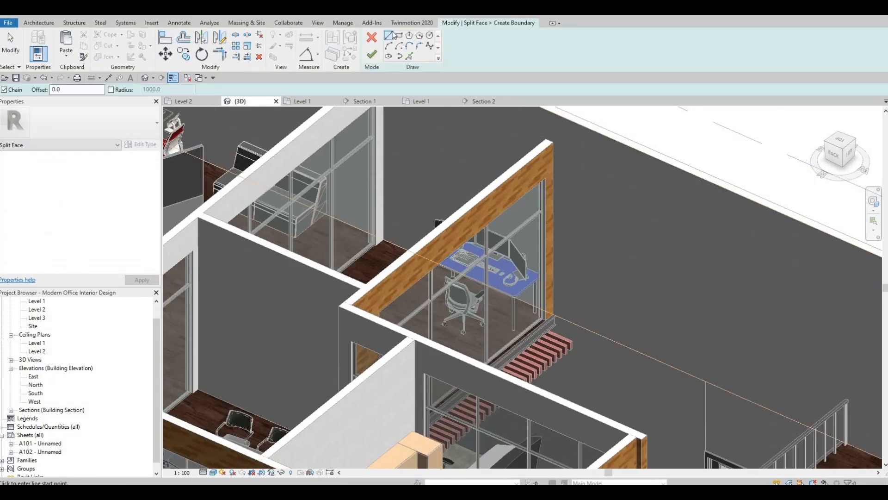
{"action": "left_click", "coordinate": [705, 379]}
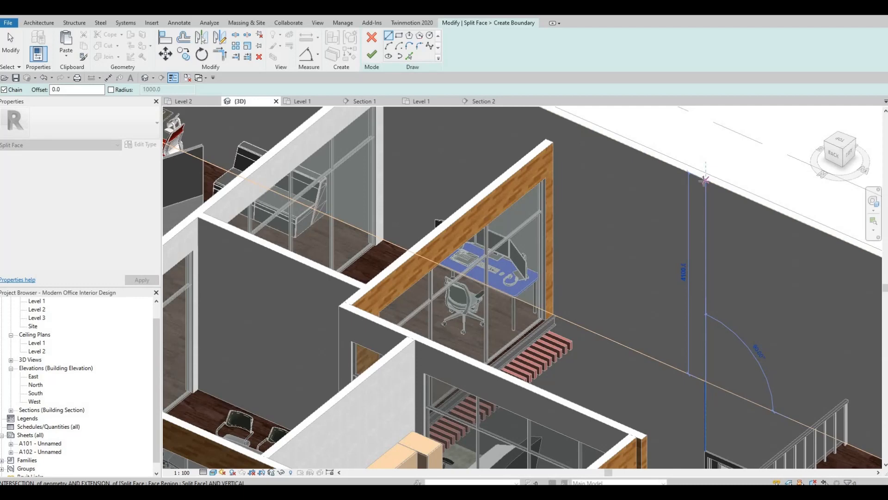
{"action": "left_click", "coordinate": [637, 175]}
{"action": "key", "text": "Escape"}
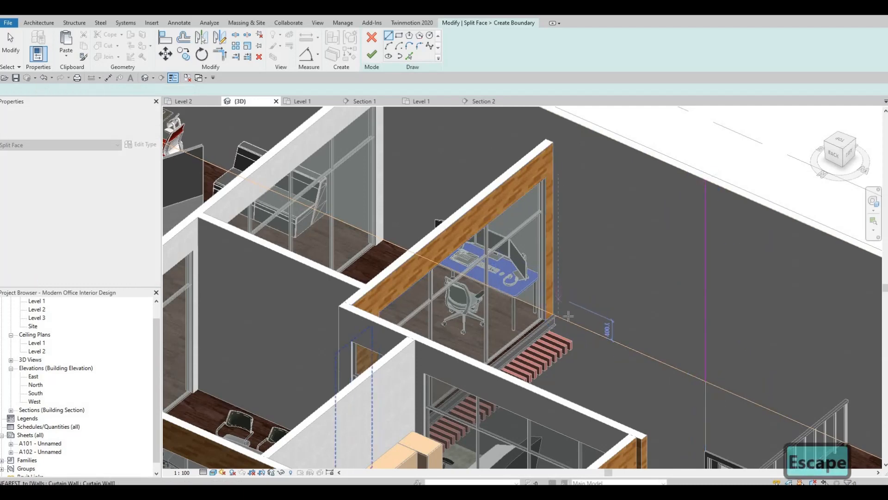
Step: Draw a second vertical split line from the wood-faced wall's floor corner up to the upper wall face's top edge and finish the split
{"action": "scroll", "coordinate": [558, 322], "scroll_direction": "up", "scroll_amount": 5}
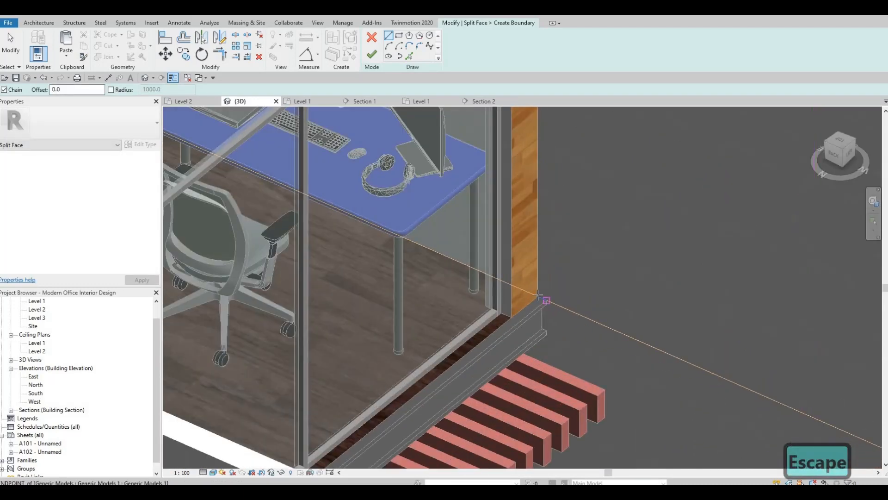
{"action": "scroll", "coordinate": [540, 175], "scroll_direction": "down", "scroll_amount": 3}
{"action": "middle_click_drag", "start_coordinate": [540, 174], "coordinate": [536, 454]}
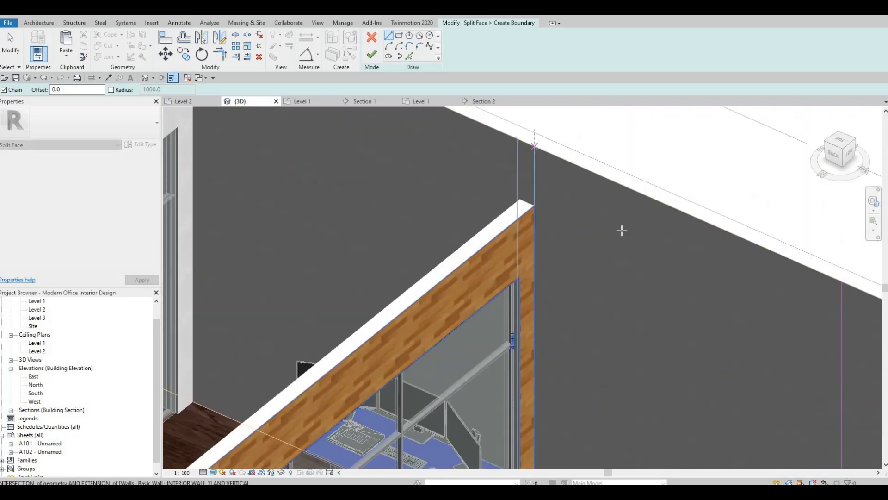
{"action": "key", "text": "Escape"}
{"action": "scroll", "coordinate": [613, 244], "scroll_direction": "down", "scroll_amount": 3}
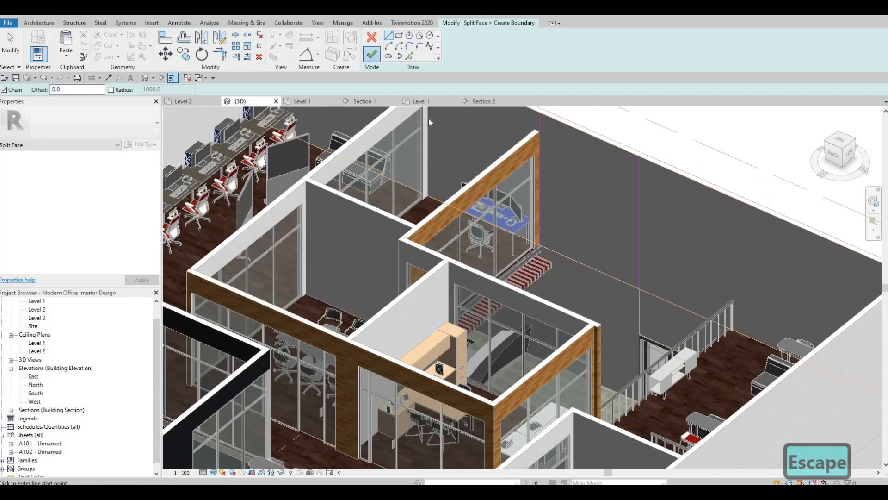
{"action": "left_click", "coordinate": [371, 54]}
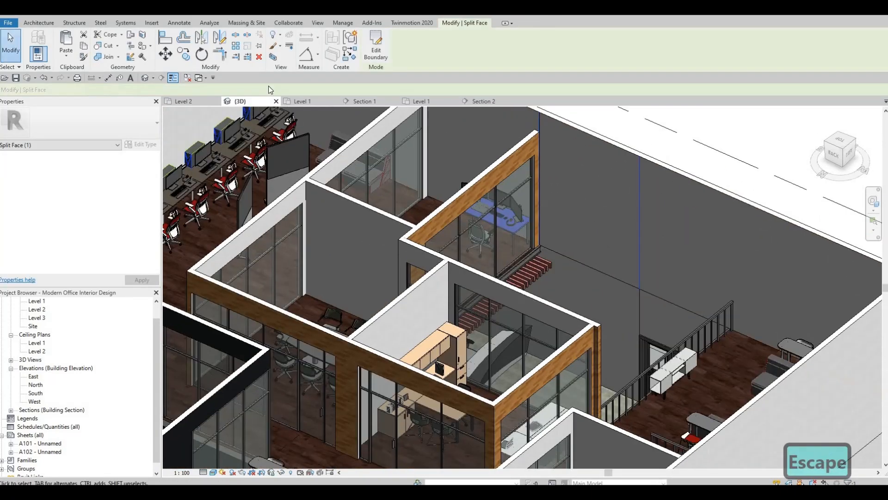
{"action": "key", "text": "Escape"}
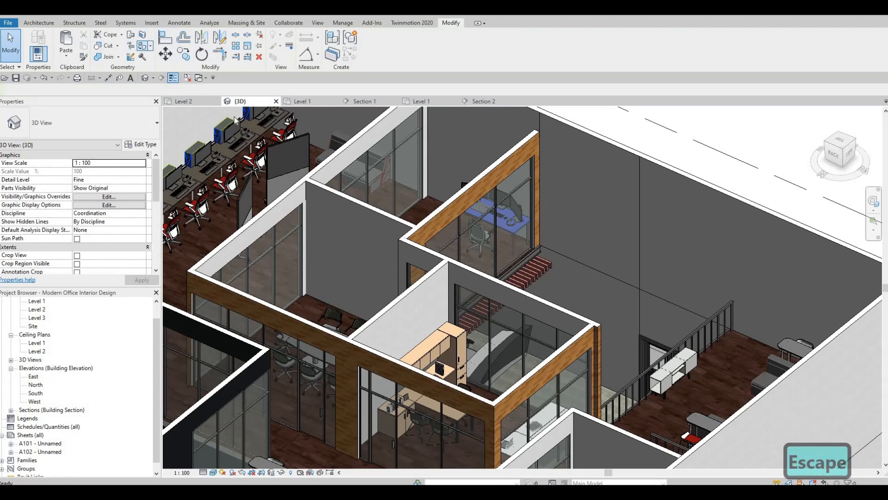
Step: Start the Paint tool and search the project materials for GRASS
{"action": "key", "text": "p"}
{"action": "key", "text": "t"}
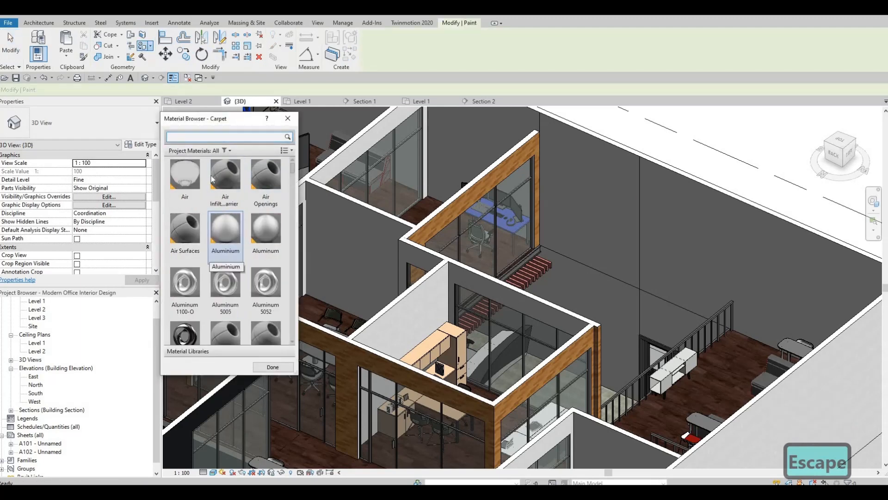
{"action": "left_click", "coordinate": [197, 136]}
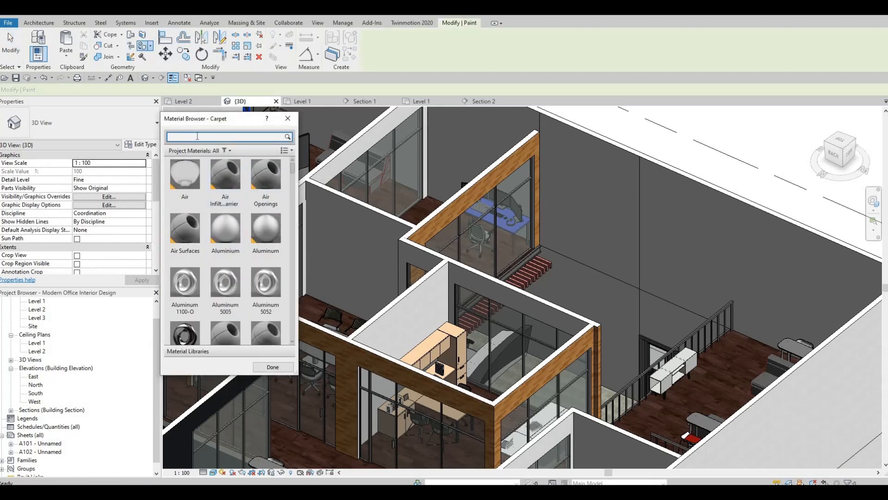
{"action": "type", "text": "GRASS"}
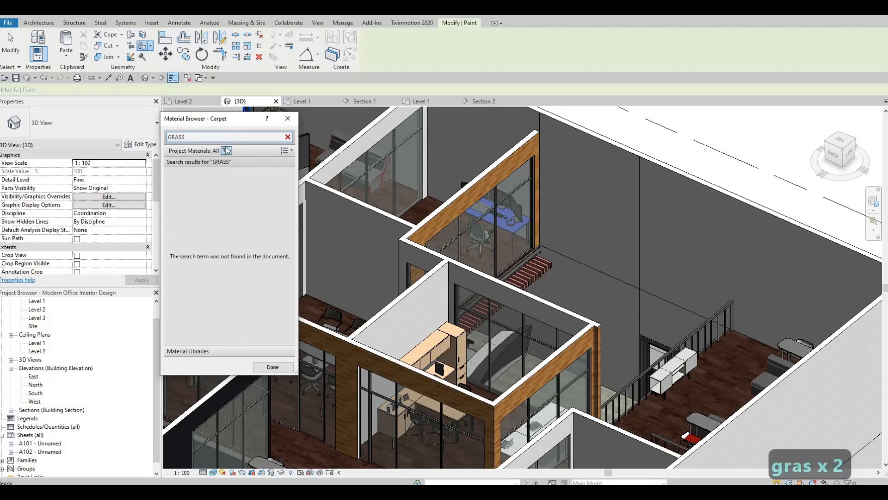
{"action": "key", "text": "BackSpace"}
{"action": "key", "text": "BackSpace"}
{"action": "key", "text": "BackSpace"}
{"action": "key", "text": "BackSpace"}
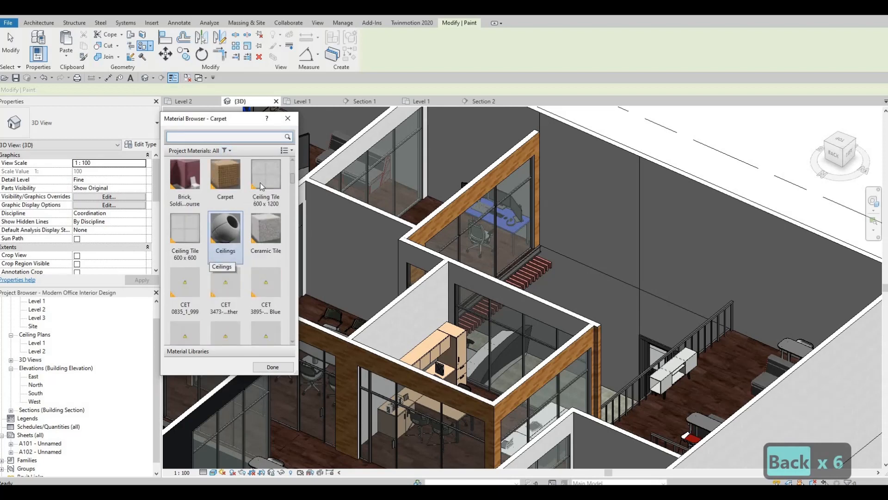
Step: Paint the lower and upper split regions of the lobby's side wall with the Ceiling Tile 600 x 1200 material
{"action": "left_click", "coordinate": [260, 184]}
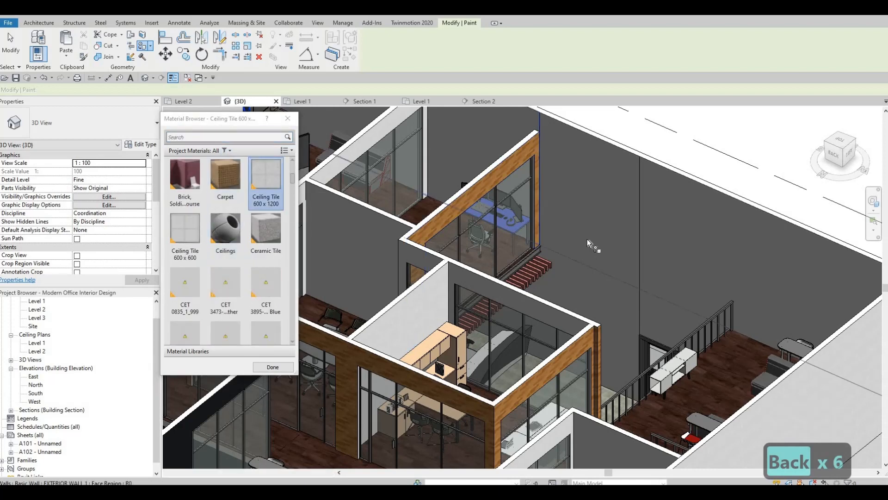
{"action": "left_click", "coordinate": [602, 298]}
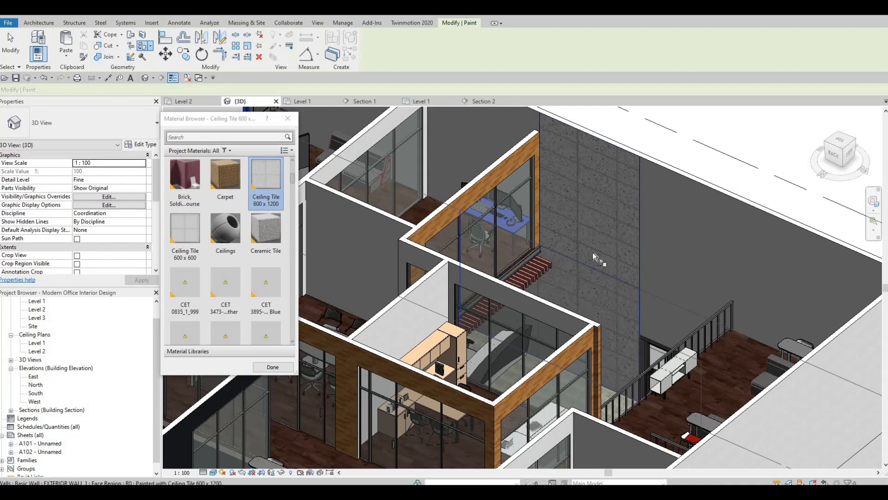
{"action": "middle_click_drag", "start_coordinate": [592, 317], "coordinate": [590, 260]}
{"action": "scroll", "coordinate": [591, 261], "scroll_direction": "down", "scroll_amount": 1}
{"action": "key", "text": "Escape"}
{"action": "key", "text": "Escape"}
{"action": "key", "text": "Escape"}
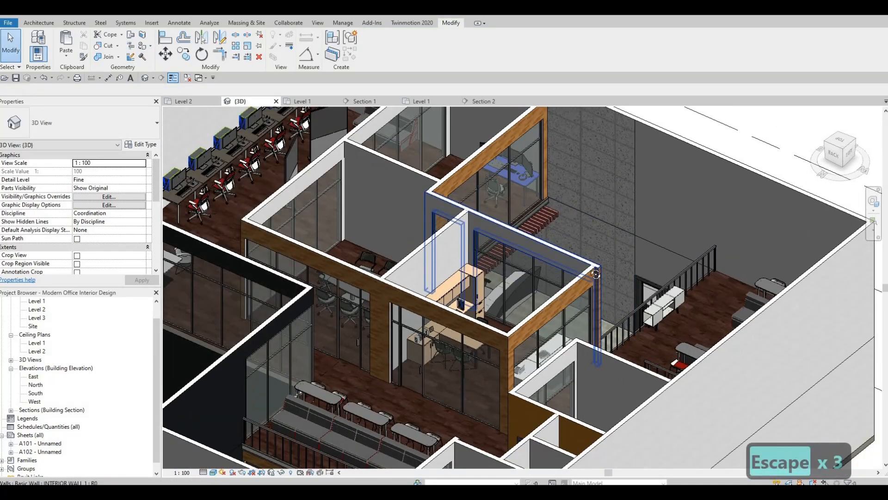
Step: Set the Threshold Material of the M_Door-Exterior-Double-Two_Lite door type to Metal - Stainless Steel
{"action": "scroll", "coordinate": [571, 216], "scroll_direction": "down", "scroll_amount": 1}
{"action": "middle_click_drag", "start_coordinate": [614, 245], "coordinate": [648, 214], "text": "shift"}
{"action": "scroll", "coordinate": [648, 214], "scroll_direction": "up", "scroll_amount": 2}
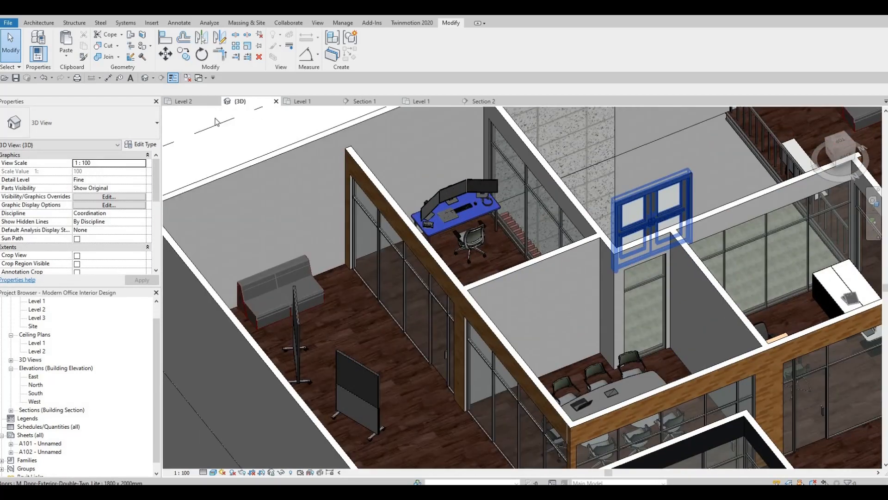
{"action": "left_click", "coordinate": [141, 144]}
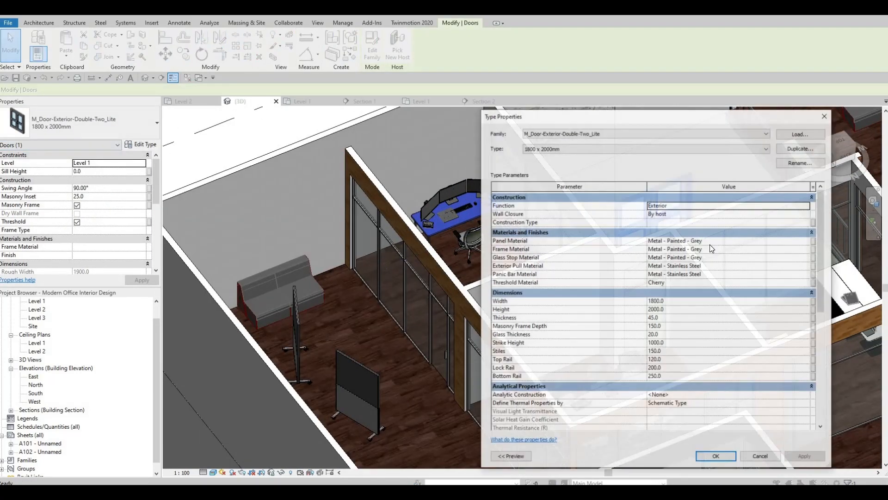
{"action": "left_click", "coordinate": [704, 276]}
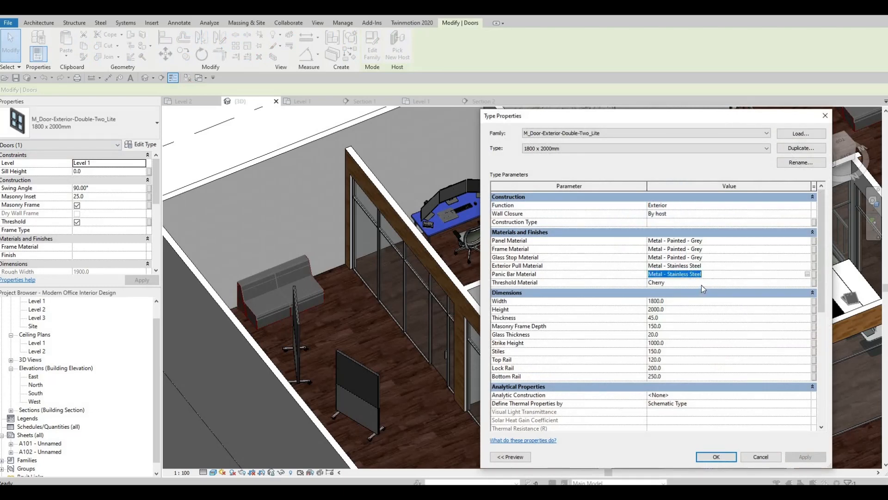
{"action": "key", "text": "ctrl+c"}
{"action": "left_click", "coordinate": [701, 283]}
{"action": "key", "text": "ctrl+v"}
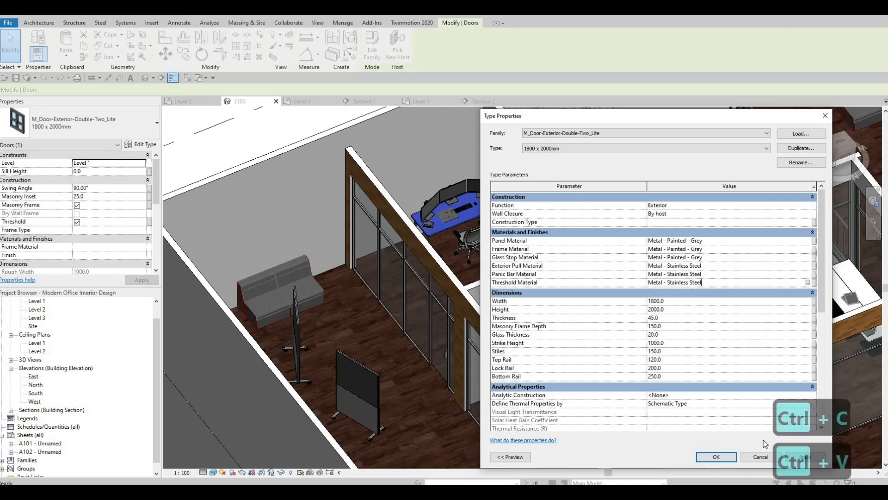
{"action": "left_click", "coordinate": [797, 457]}
{"action": "left_click", "coordinate": [717, 457]}
{"action": "scroll", "coordinate": [621, 303], "scroll_direction": "up", "scroll_amount": 5}
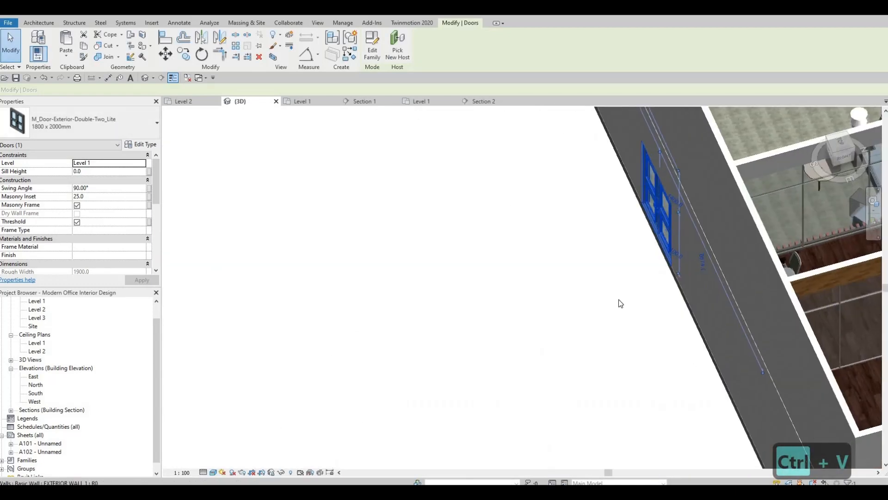
{"action": "scroll", "coordinate": [620, 303], "scroll_direction": "down", "scroll_amount": 4}
{"action": "key", "text": "Escape"}
{"action": "key", "text": "Escape"}
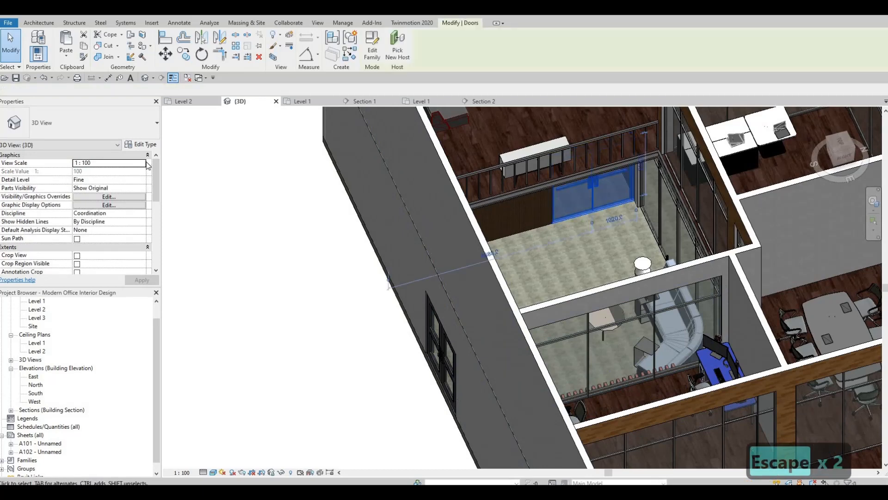
Step: Set the Threshold Material of the lobby's M_Door-Exterior-Double door type to Metal - Stainless Steel
{"action": "left_click", "coordinate": [142, 144]}
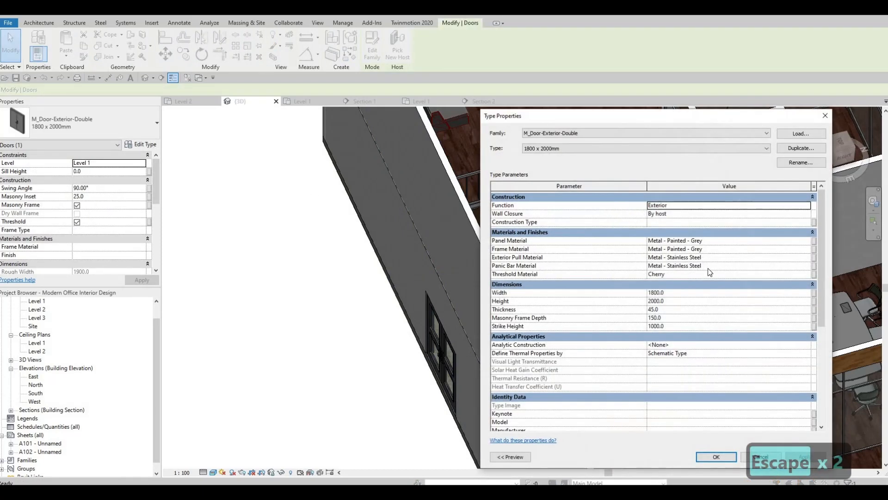
{"action": "left_click", "coordinate": [709, 273]}
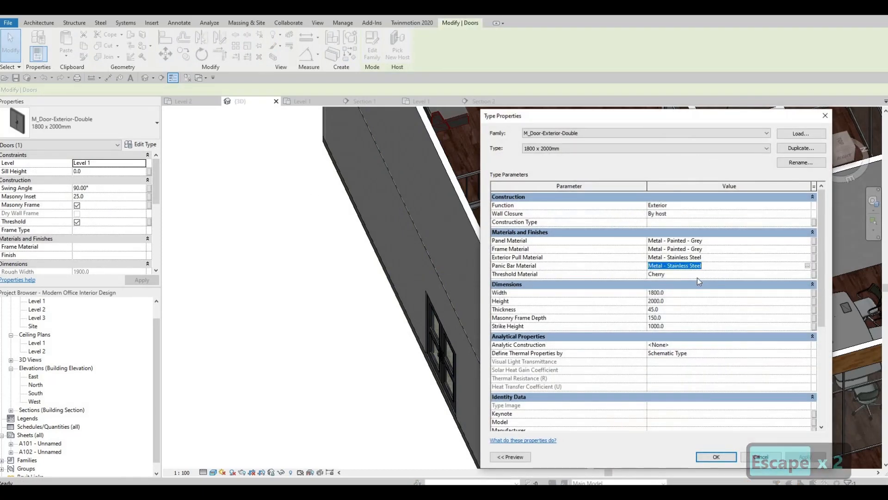
{"action": "key", "text": "ctrl+c"}
{"action": "key", "text": "ctrl+v"}
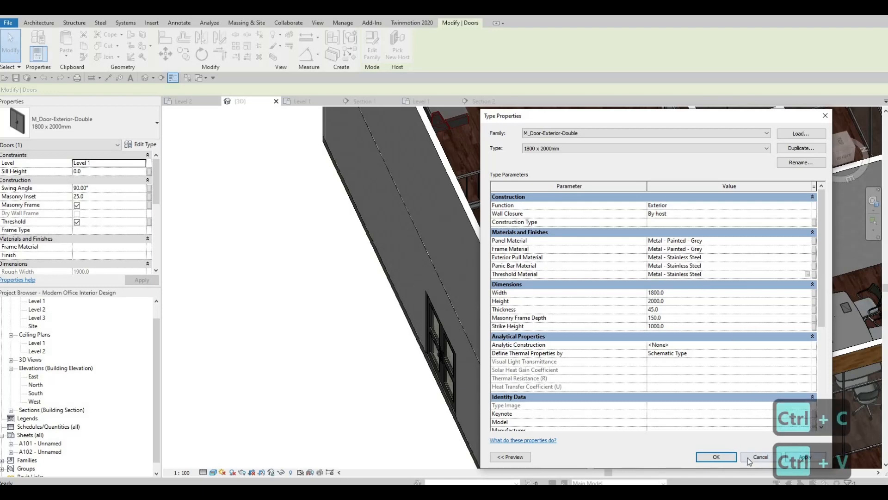
{"action": "left_click", "coordinate": [718, 457]}
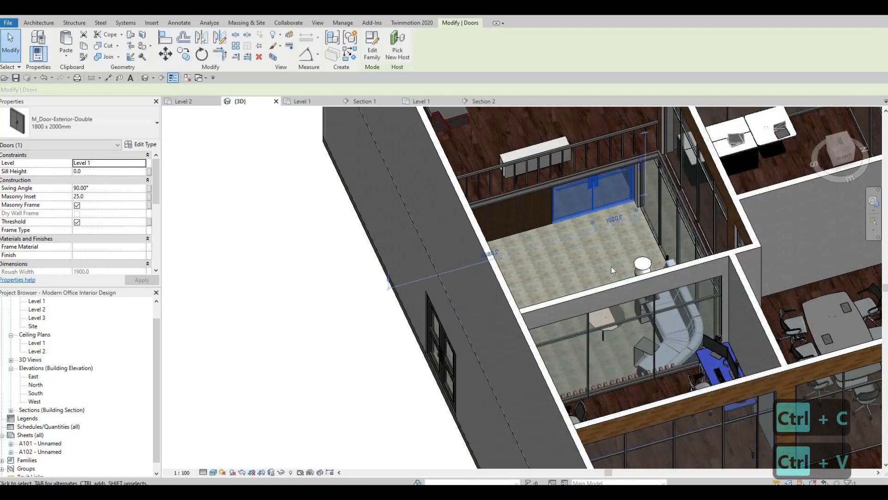
{"action": "key", "text": "Escape"}
{"action": "key", "text": "Escape"}
Step: Reveal the hidden elements in the 3D view and unhide the building's roof
{"action": "middle_click_drag", "start_coordinate": [696, 294], "coordinate": [365, 292], "text": "shift"}
{"action": "scroll", "coordinate": [379, 329], "scroll_direction": "down", "scroll_amount": 2}
{"action": "middle_click_drag", "start_coordinate": [452, 419], "coordinate": [395, 338]}
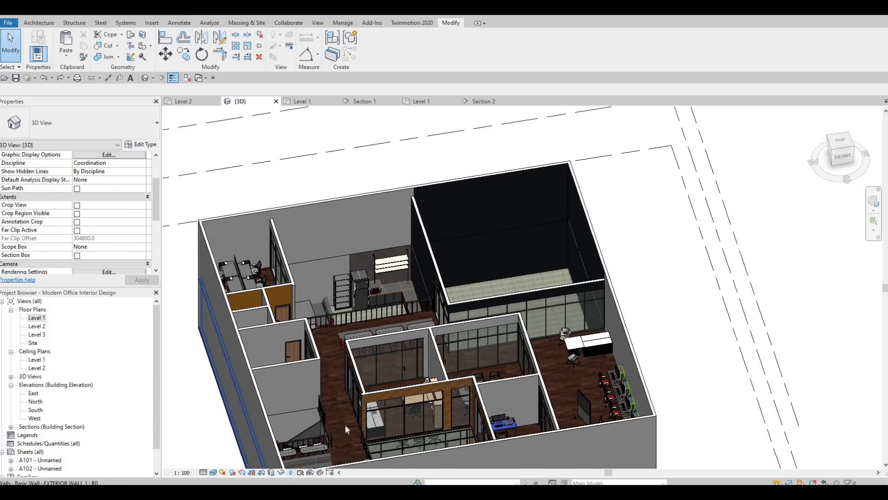
{"action": "key", "text": "r"}
{"action": "key", "text": "h"}
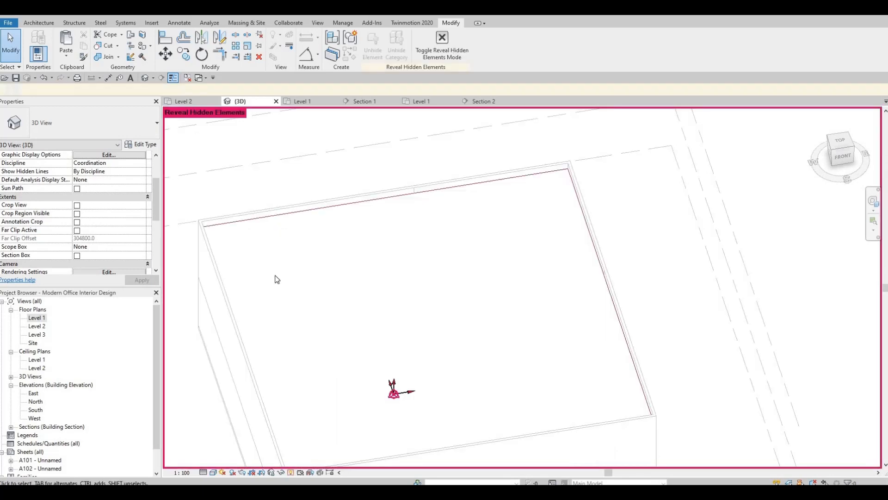
{"action": "left_click", "coordinate": [251, 221]}
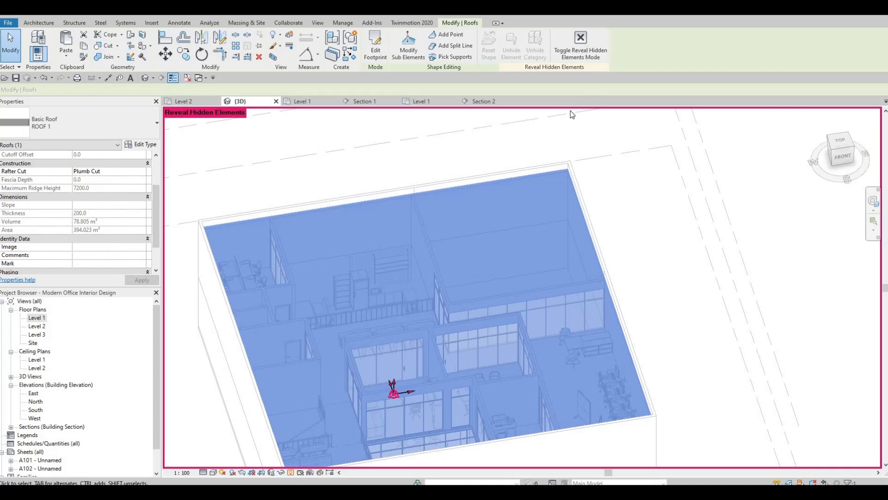
{"action": "key", "text": "r"}
{"action": "key", "text": "h"}
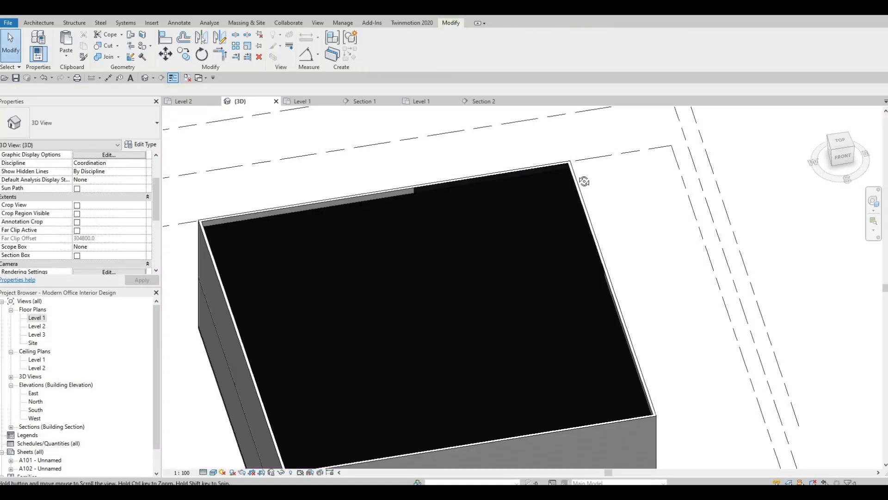
{"action": "middle_click_drag", "start_coordinate": [584, 180], "coordinate": [514, 245], "text": "shift"}
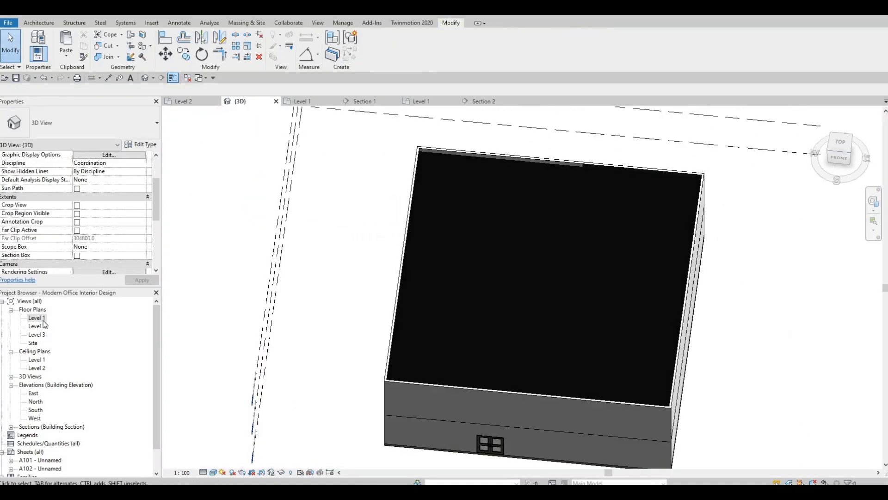
Step: Leave only the Level 1 floor plan open, closing the other views and the ALL OFFICE FURNITURES project, and save the office project
{"action": "double_click", "coordinate": [37, 318]}
{"action": "scroll", "coordinate": [317, 263], "scroll_direction": "up", "scroll_amount": 3}
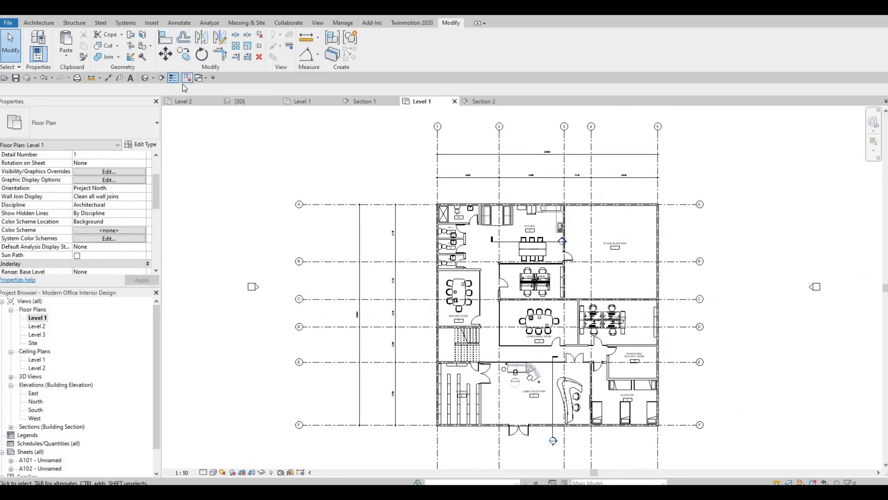
{"action": "left_click", "coordinate": [187, 78]}
{"action": "left_click", "coordinate": [184, 101]}
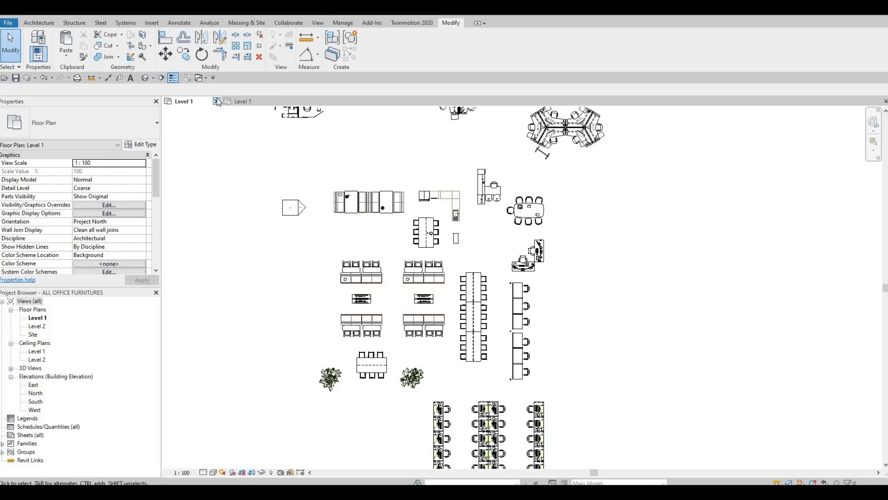
{"action": "scroll", "coordinate": [379, 294], "scroll_direction": "down", "scroll_amount": 3}
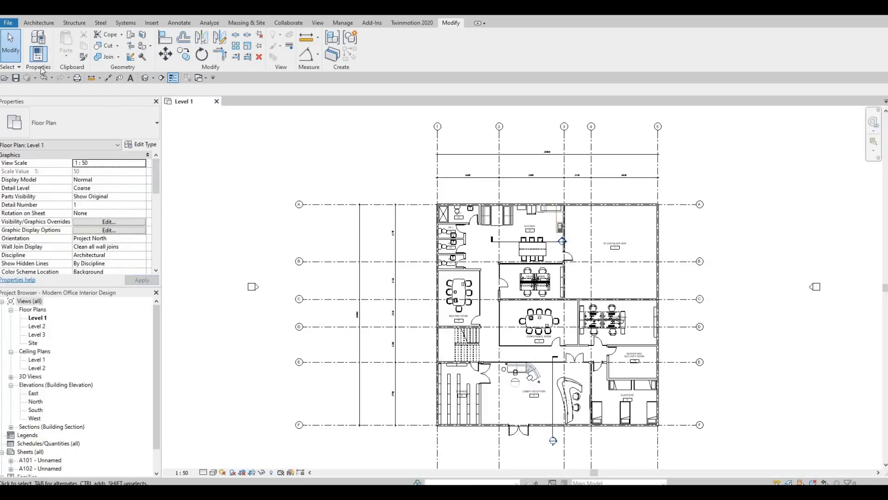
{"action": "left_click", "coordinate": [17, 79]}
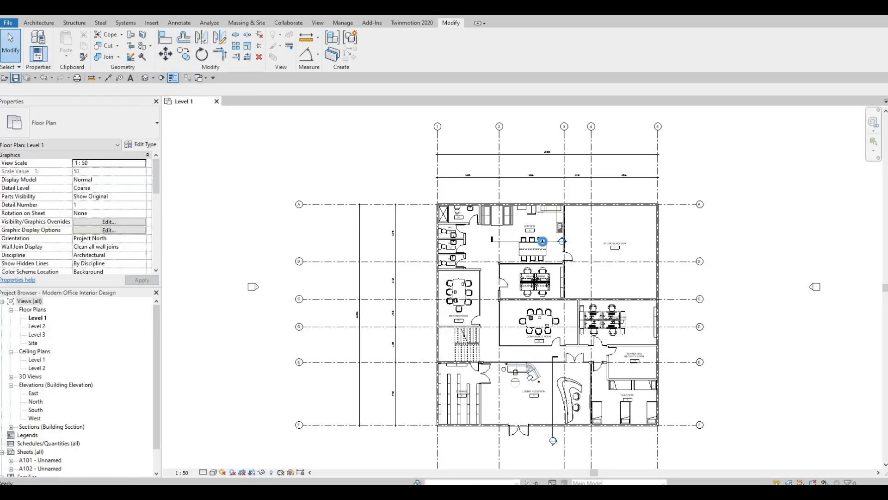